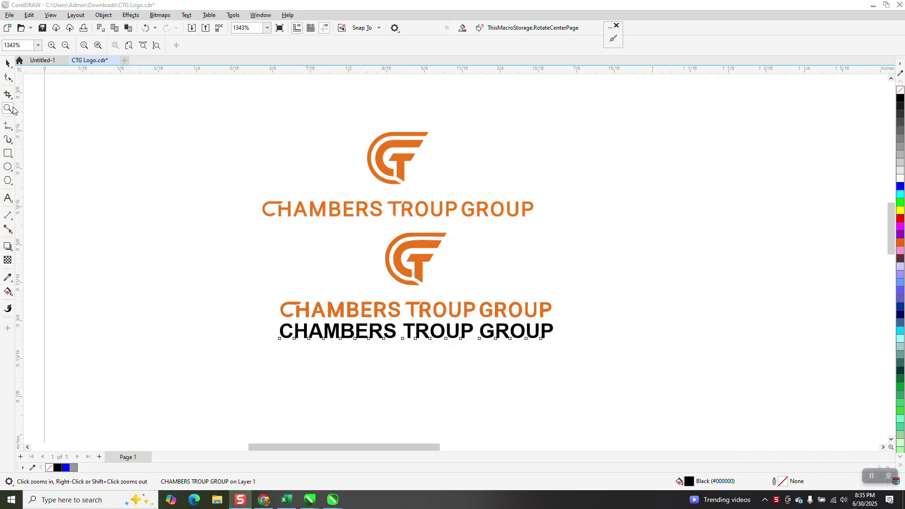
# Step: Zoom around to compare the orange logo lettering with the black CHAMBERS TROUP GROUP text
pyautogui.moveTo(246, 160); pyautogui.dragTo(564, 247)
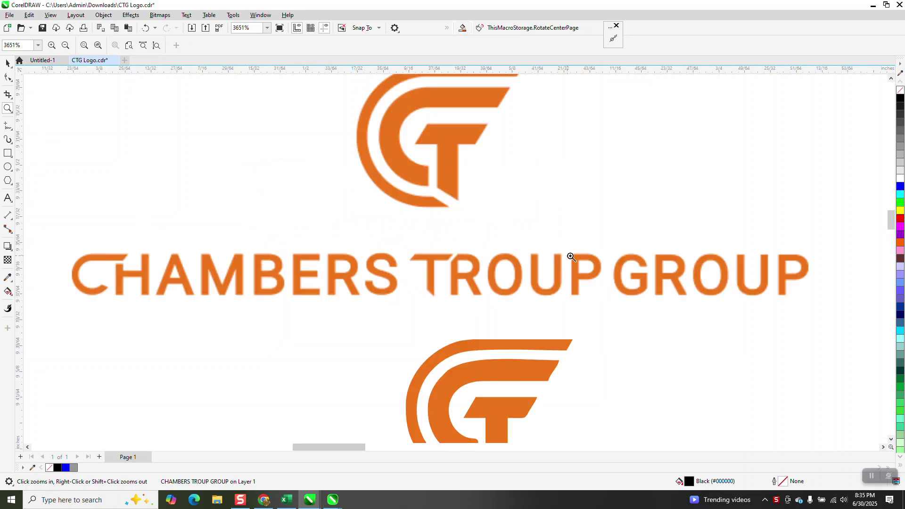
pyautogui.moveTo(51, 230); pyautogui.dragTo(156, 304)
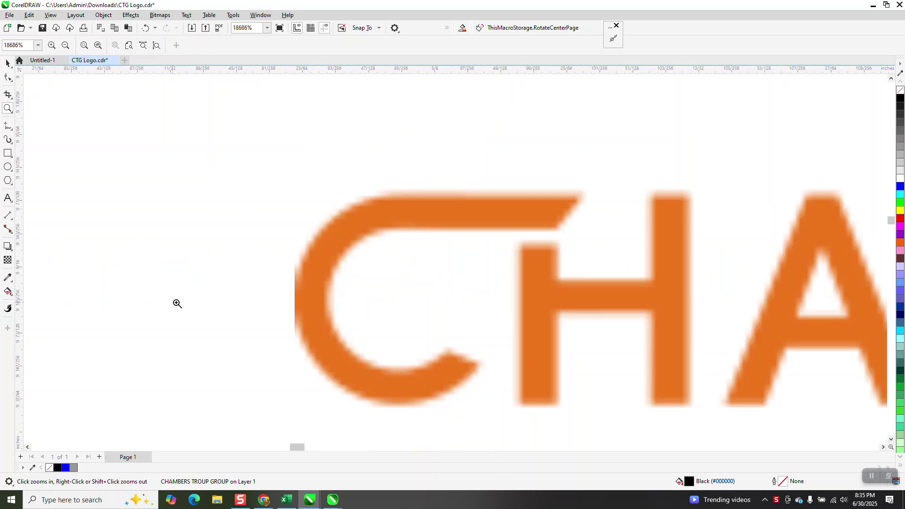
pyautogui.rightClick(297, 264)
pyautogui.rightClick(305, 239)
pyautogui.rightClick(398, 259)
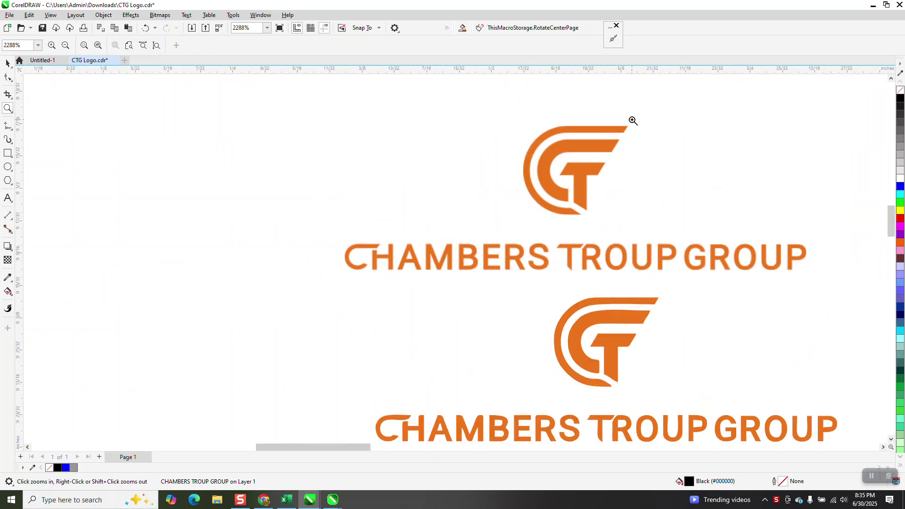
pyautogui.moveTo(564, 236); pyautogui.dragTo(617, 286)
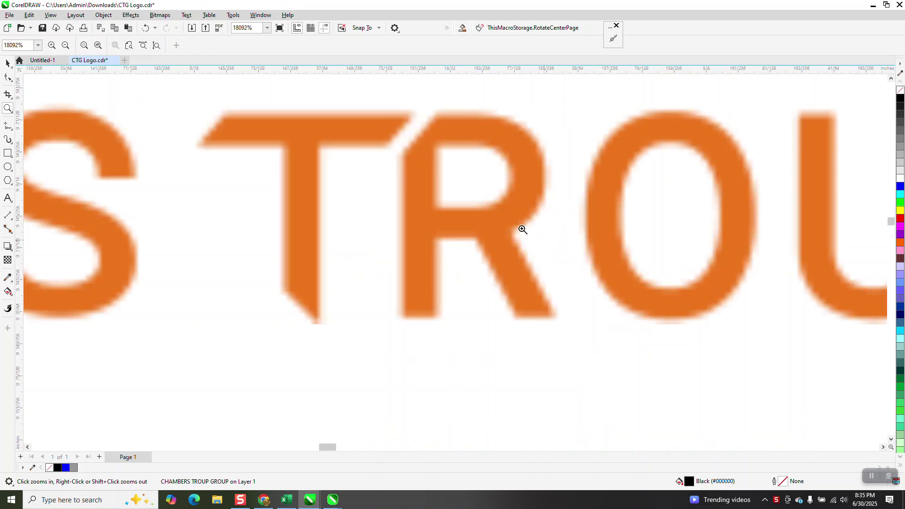
pyautogui.rightClick(523, 230)
pyautogui.rightClick(505, 222)
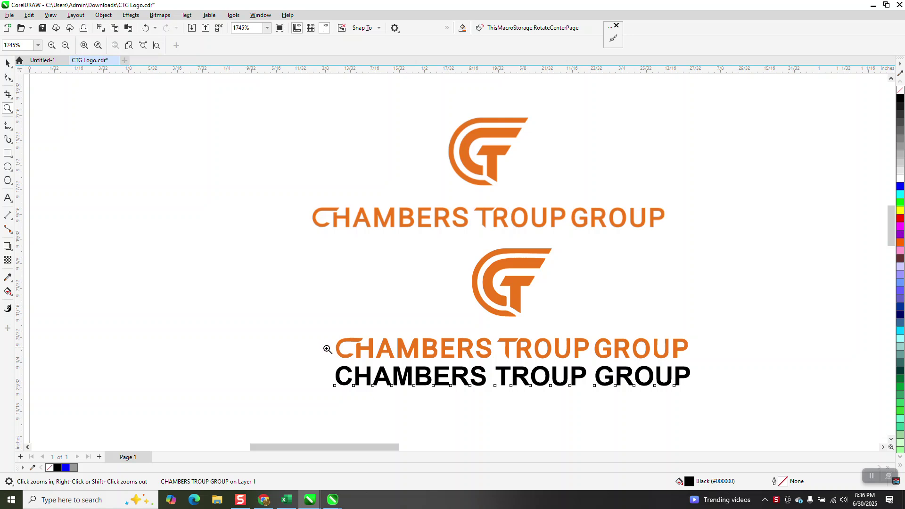
pyautogui.moveTo(328, 349); pyautogui.dragTo(679, 408)
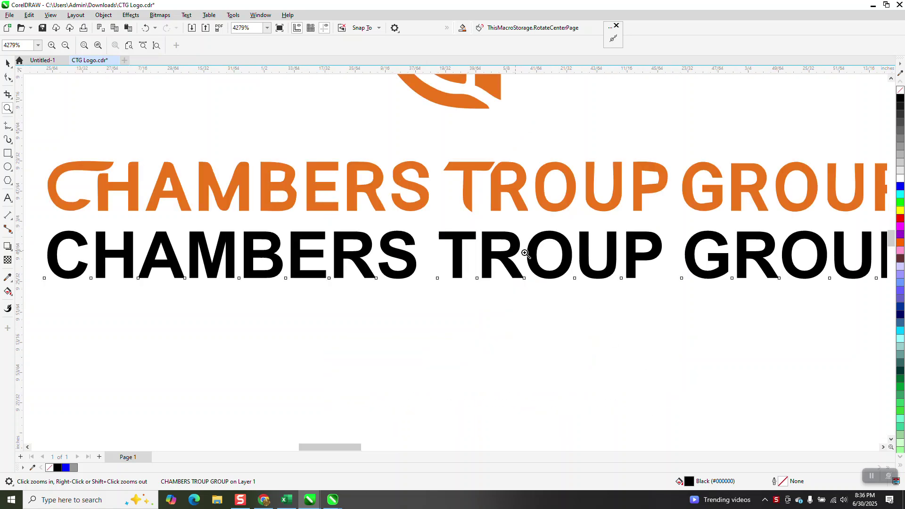
pyautogui.rightClick(522, 250)
# Step: Zoom in close on the lower orange CTG icon
pyautogui.click(8, 61)
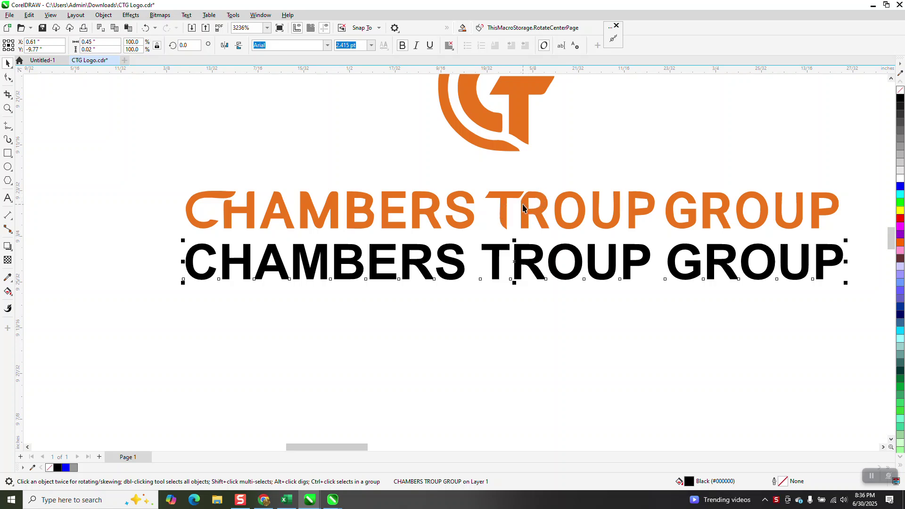
pyautogui.scroll(-1, 524, 208)
pyautogui.click(7, 109)
pyautogui.moveTo(455, 91); pyautogui.dragTo(607, 184)
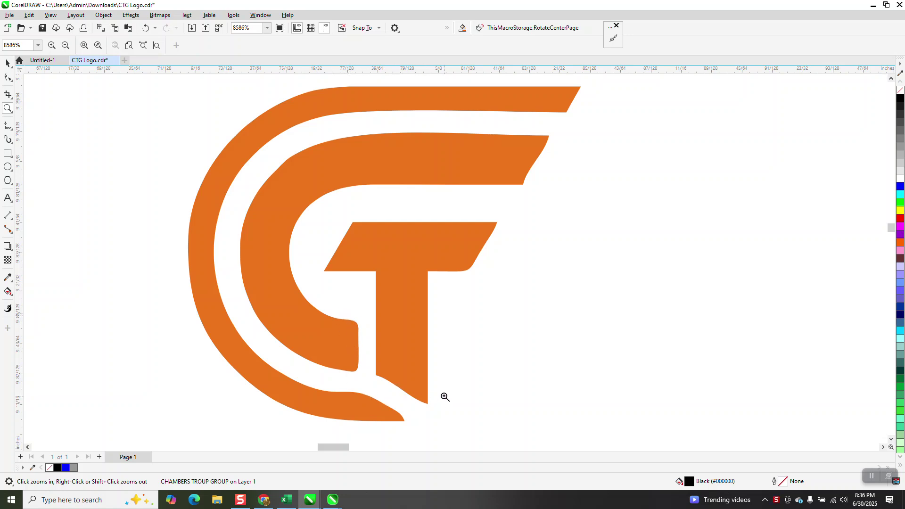
pyautogui.scroll(-1, 420, 335)
pyautogui.scroll(-1, 416, 327)
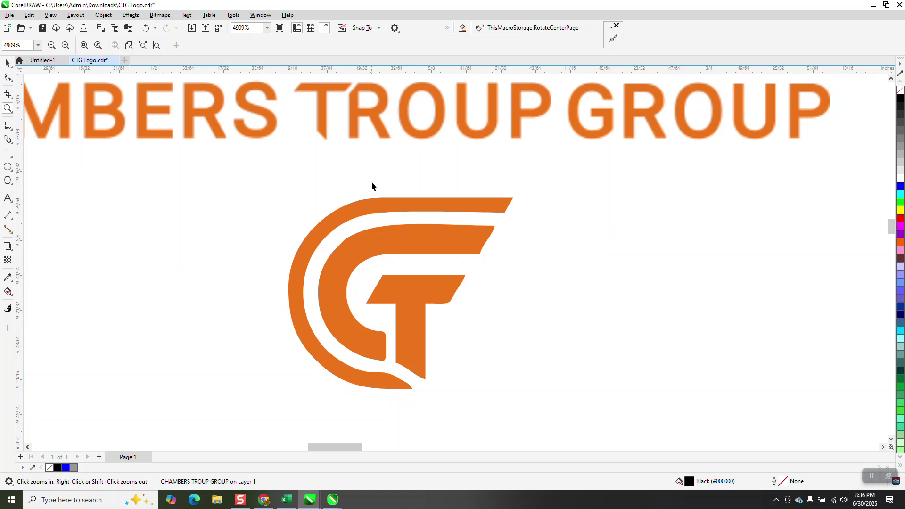
# Step: Select the lower orange CTG icon, ungroup all its pieces, and select them
pyautogui.press('space')
pyautogui.click(394, 208)
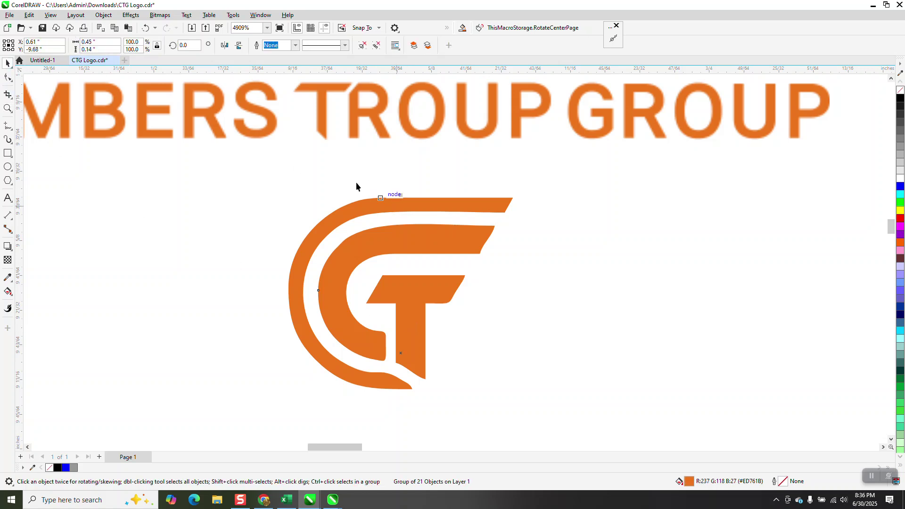
pyautogui.click(110, 18)
pyautogui.moveTo(147, 177)
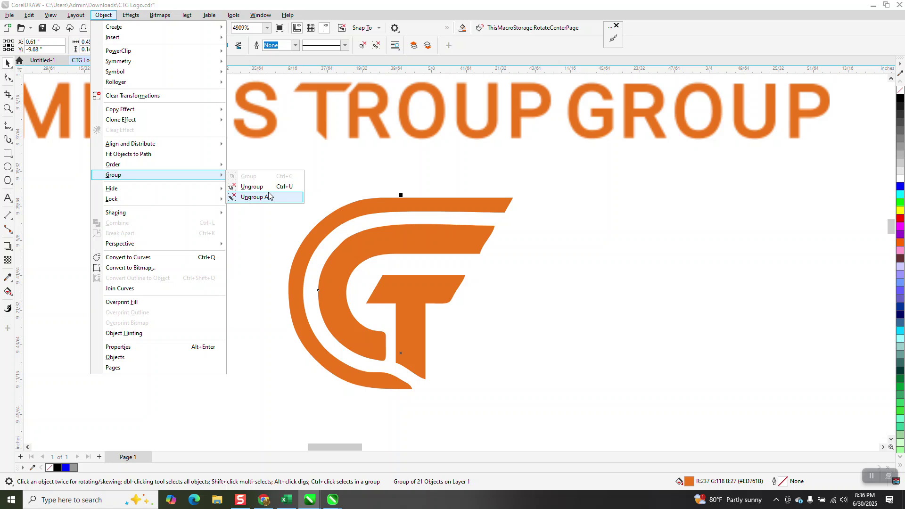
pyautogui.click(269, 196)
pyautogui.moveTo(256, 171); pyautogui.dragTo(592, 404)
# Step: Remove the pieces' fill and give them a black Hairline outline
pyautogui.click(900, 90)
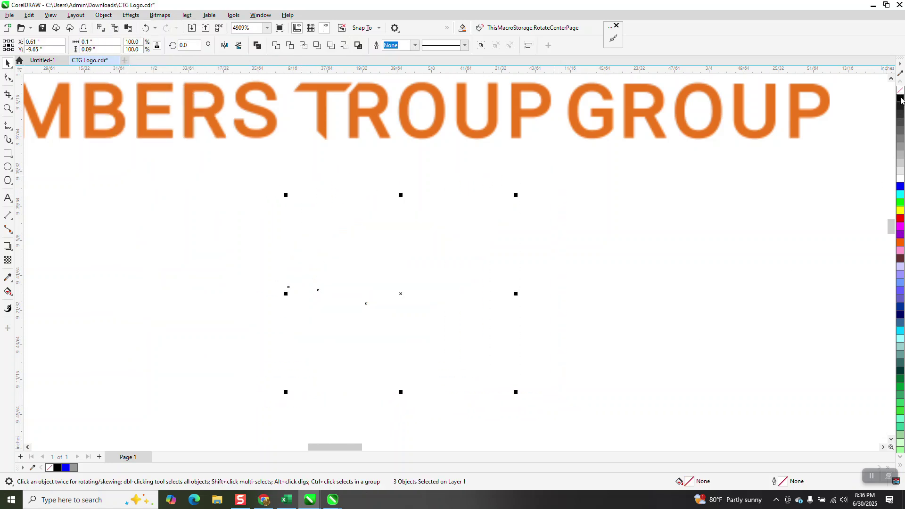
pyautogui.rightClick(901, 98)
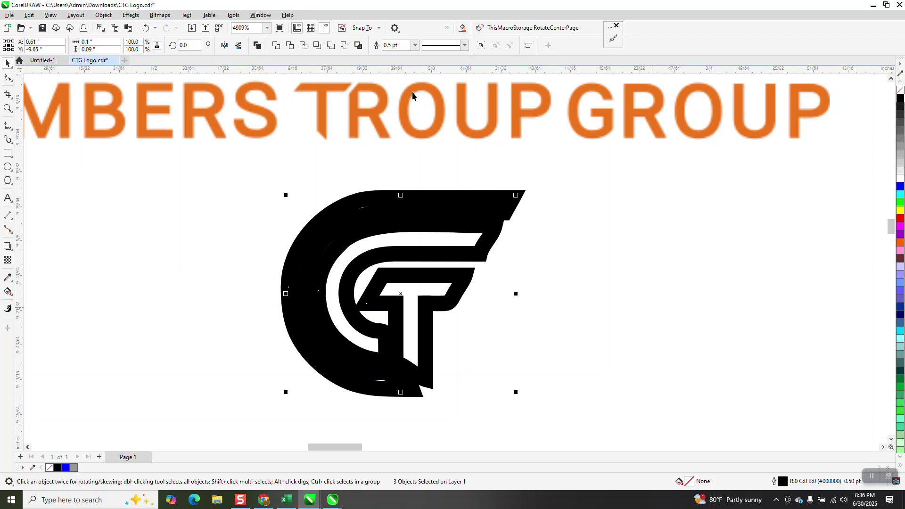
pyautogui.click(415, 45)
pyautogui.click(395, 66)
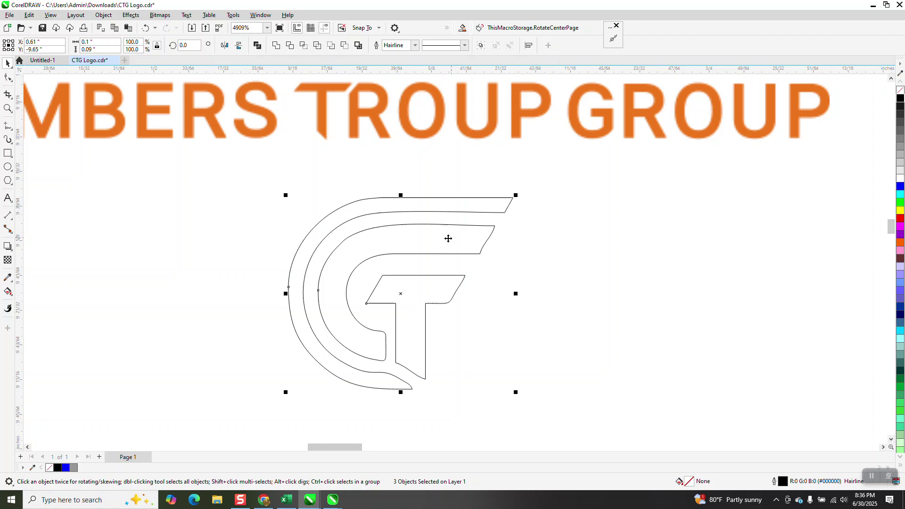
pyautogui.scroll(-1, 417, 252)
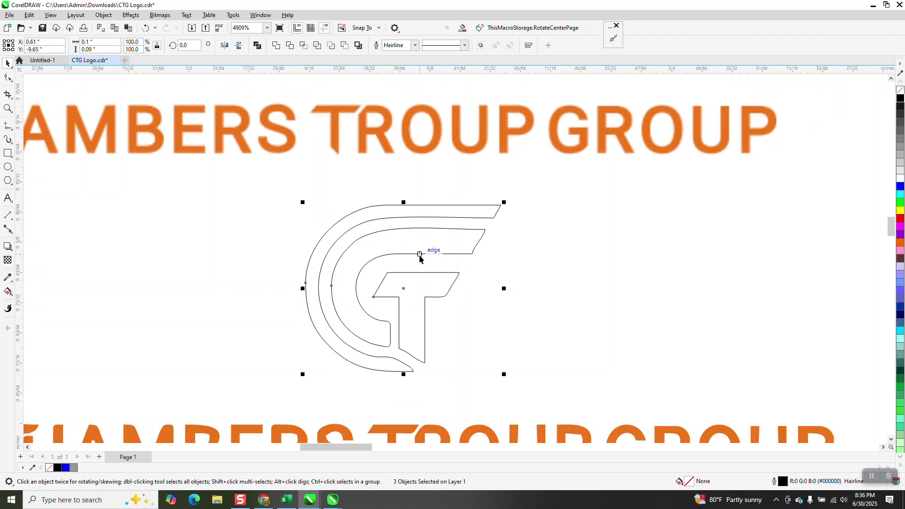
pyautogui.scroll(-1, 323, 240)
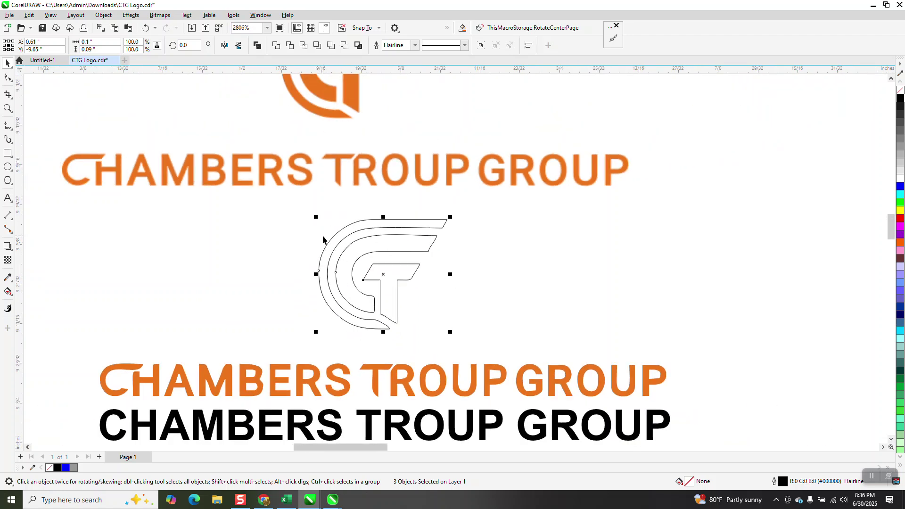
pyautogui.click(7, 153)
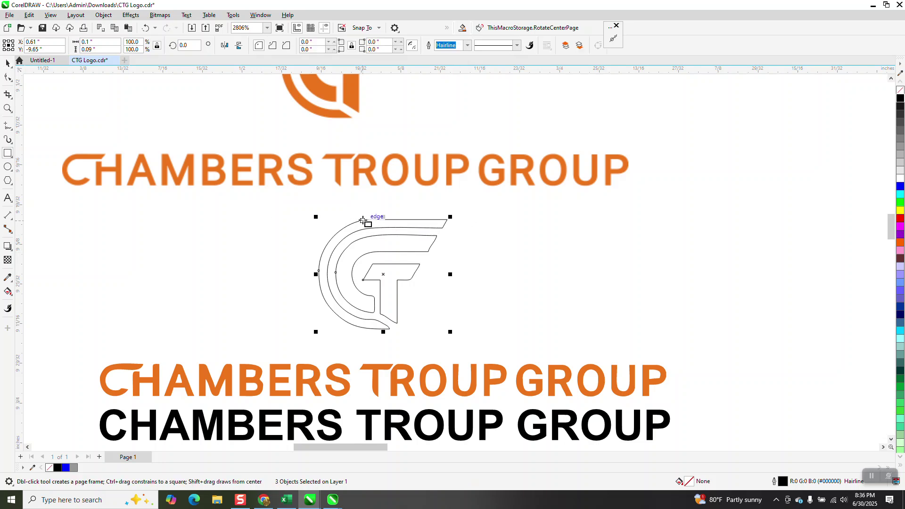
# Step: Draw and delete a test rectangle, then set the Graphic default outline width to Hairline
pyautogui.moveTo(364, 220); pyautogui.dragTo(584, 331)
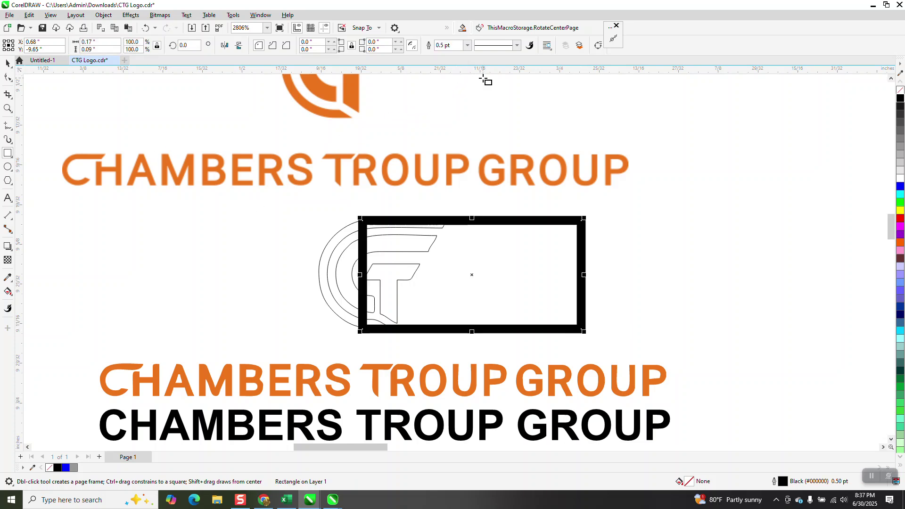
pyautogui.press('Delete')
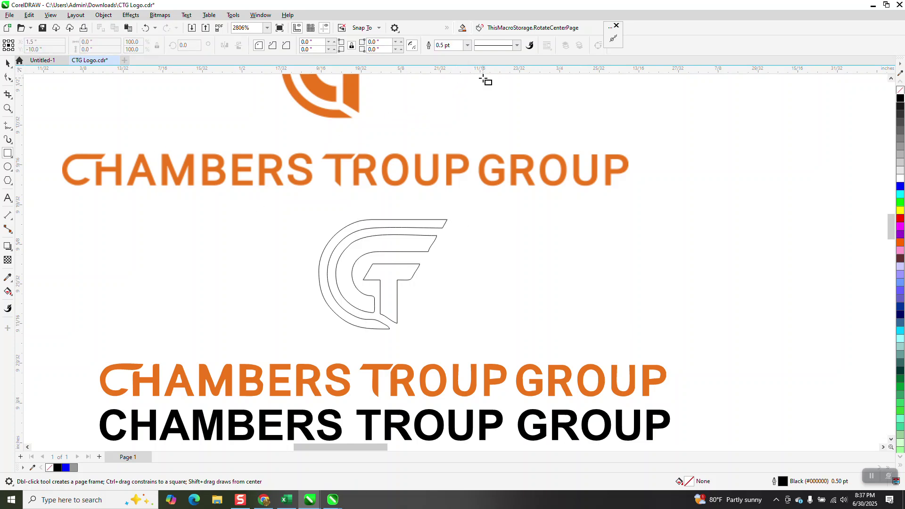
pyautogui.doubleClick(783, 481)
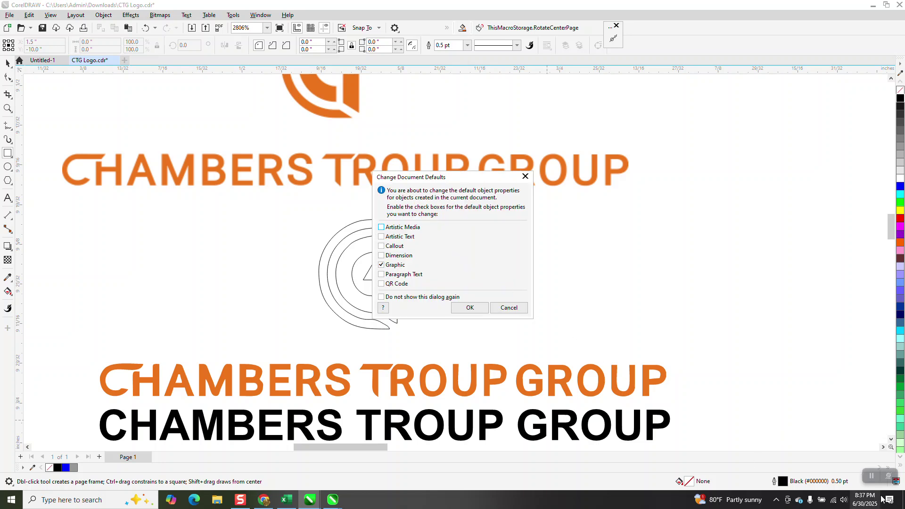
pyautogui.click(483, 306)
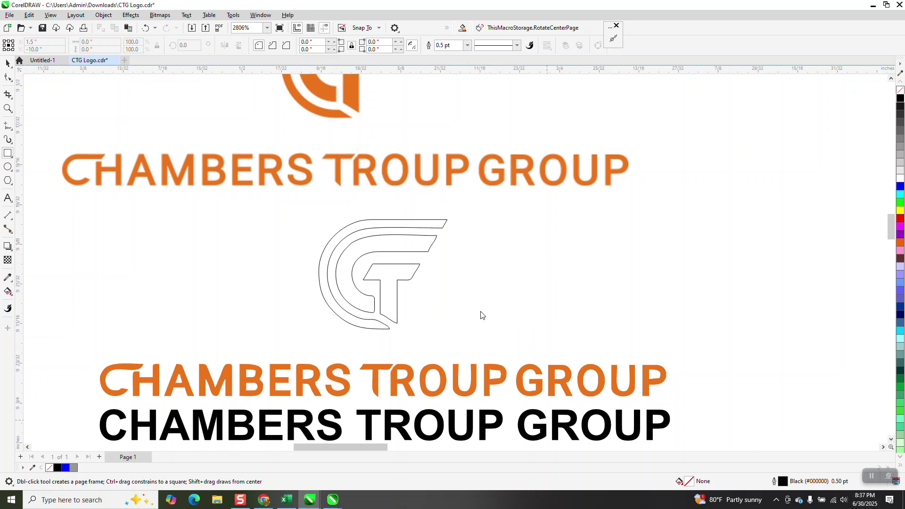
pyautogui.click(394, 191)
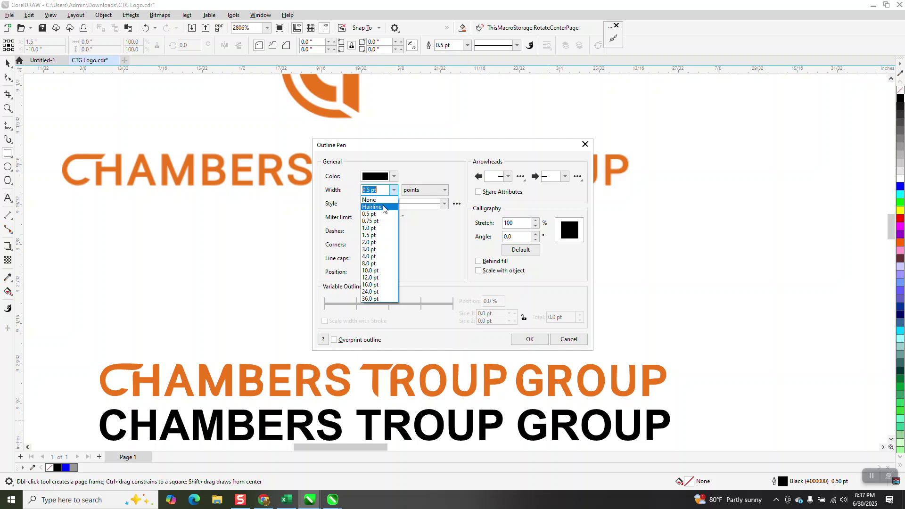
pyautogui.click(384, 207)
pyautogui.click(394, 190)
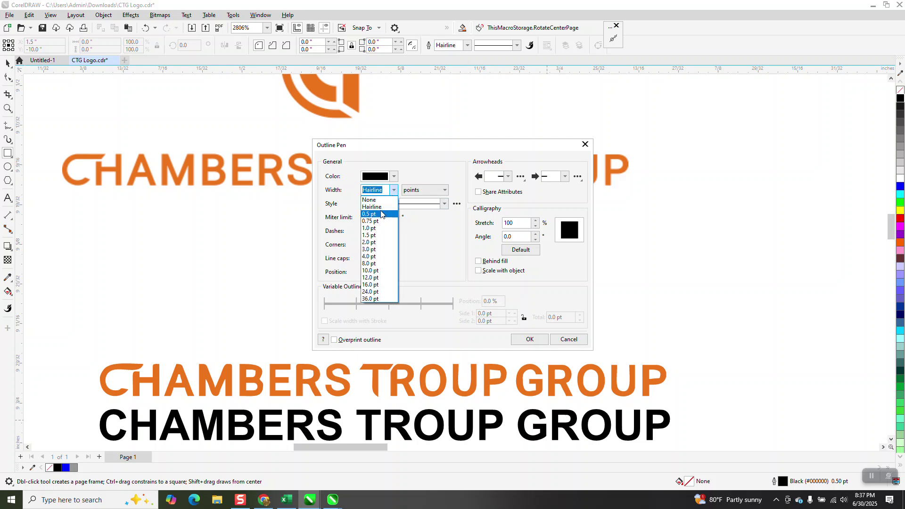
pyautogui.click(398, 184)
# Step: Make the default outline colour red and confirm the new defaults
pyautogui.click(394, 177)
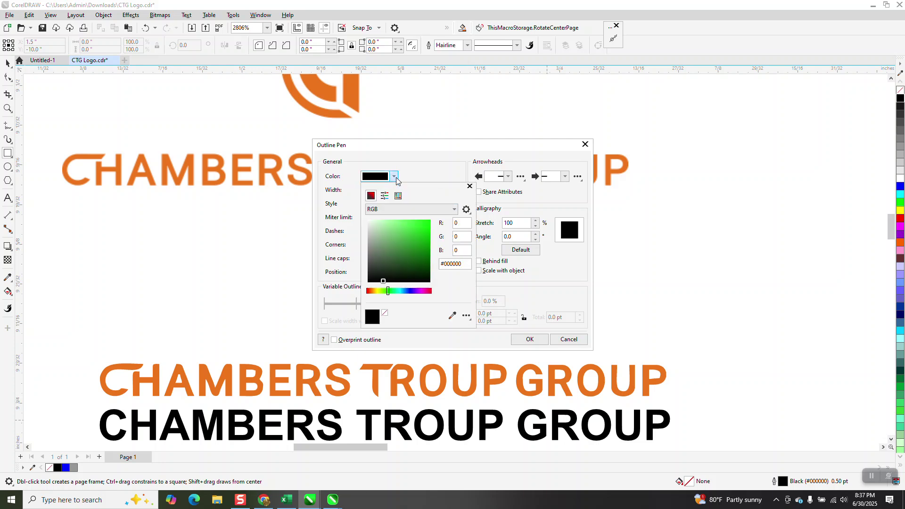
pyautogui.click(398, 196)
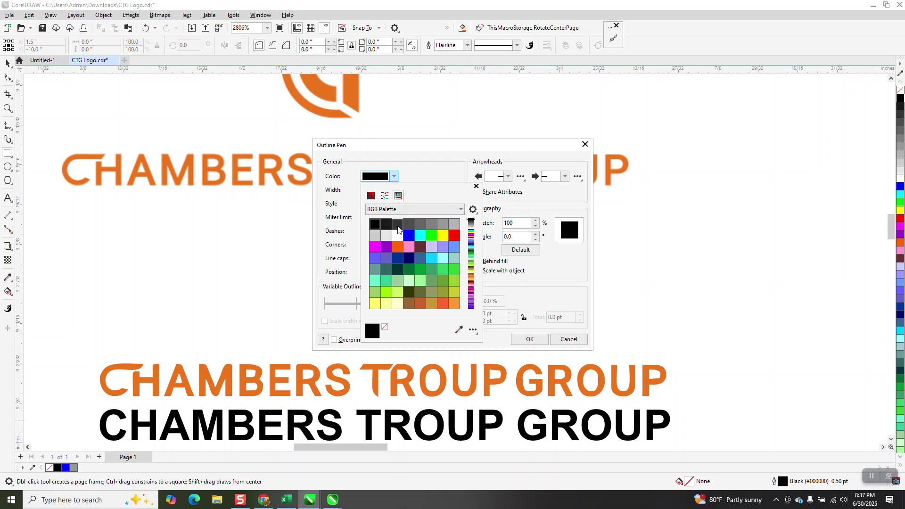
pyautogui.click(455, 236)
pyautogui.click(534, 342)
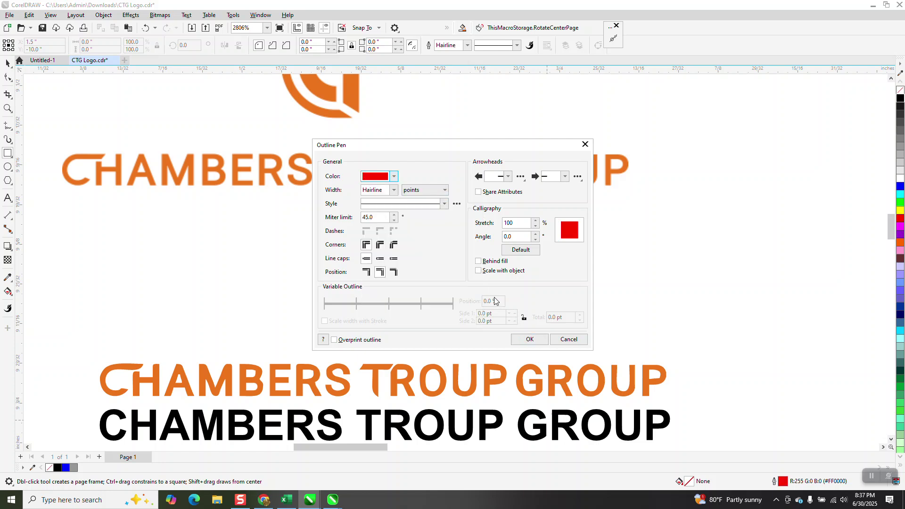
pyautogui.click(537, 341)
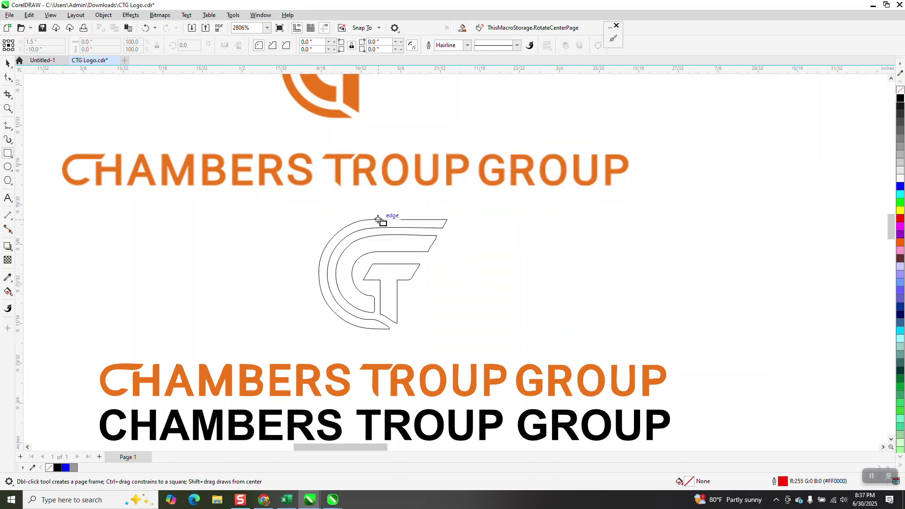
# Step: Draw a rectangle spanning the icon from top to bottom and zoom in on it
pyautogui.moveTo(377, 220)
pyautogui.mouseDown()
pyautogui.moveTo(376, 330)
pyautogui.moveTo(558, 329)
pyautogui.mouseUp()
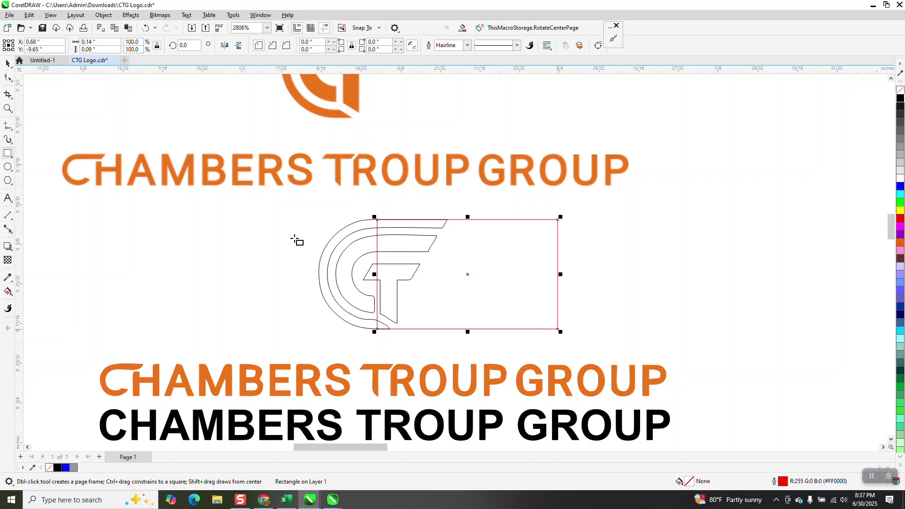
pyautogui.press('space')
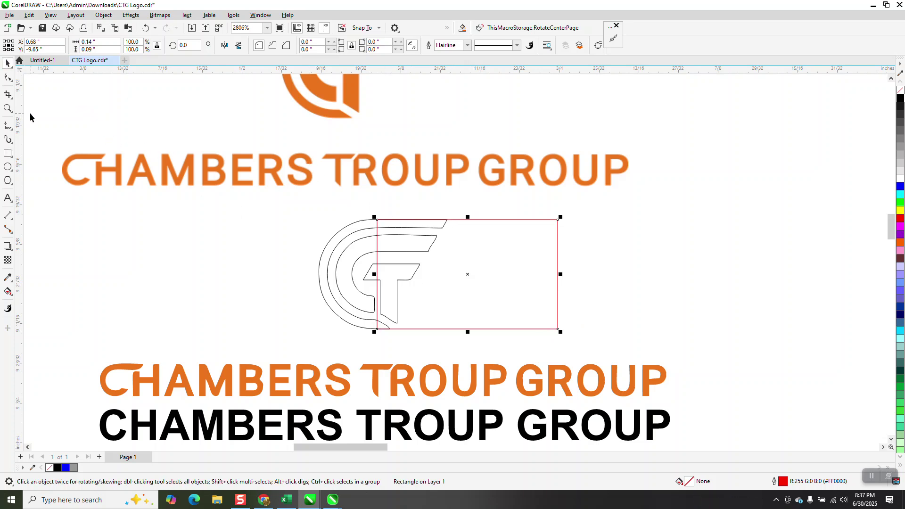
pyautogui.click(8, 109)
pyautogui.moveTo(331, 207); pyautogui.dragTo(507, 354)
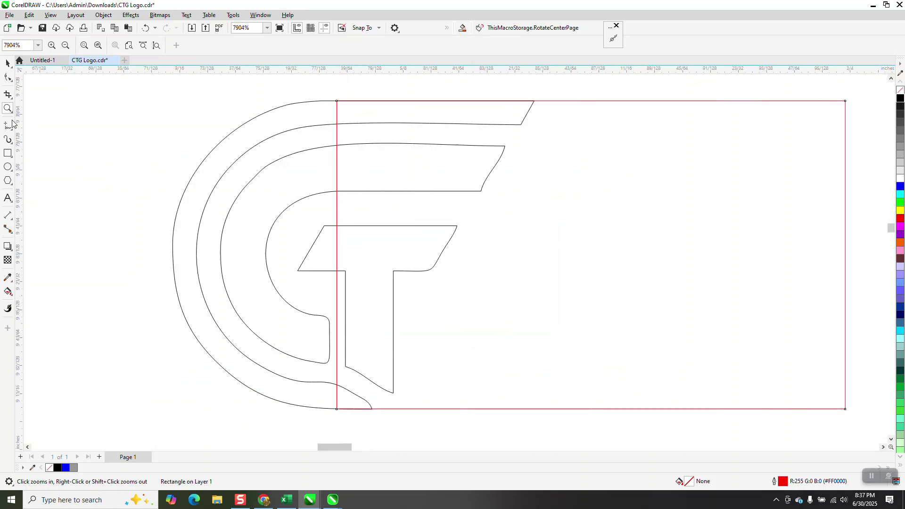
# Step: Round the rectangle's top-left and bottom-left corners to a 0.04" radius
pyautogui.click(8, 77)
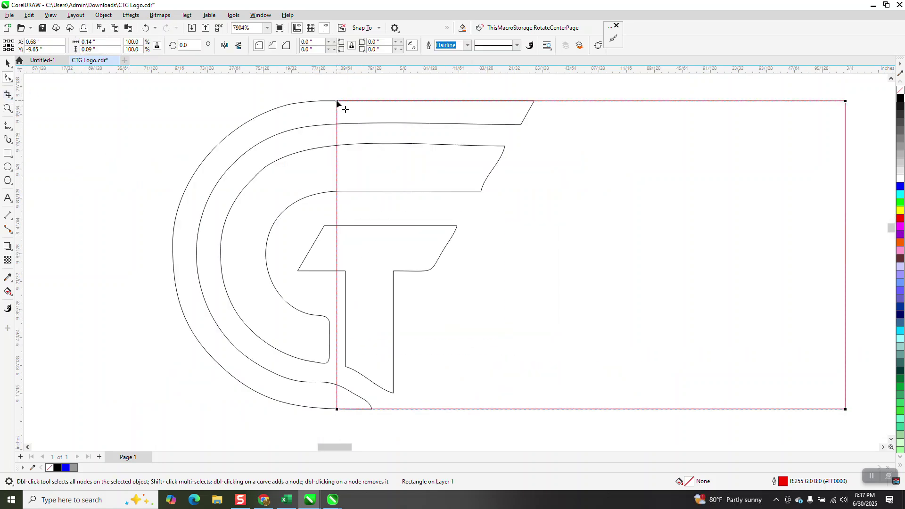
pyautogui.moveTo(337, 103); pyautogui.dragTo(331, 154)
pyautogui.moveTo(333, 214); pyautogui.dragTo(343, 280)
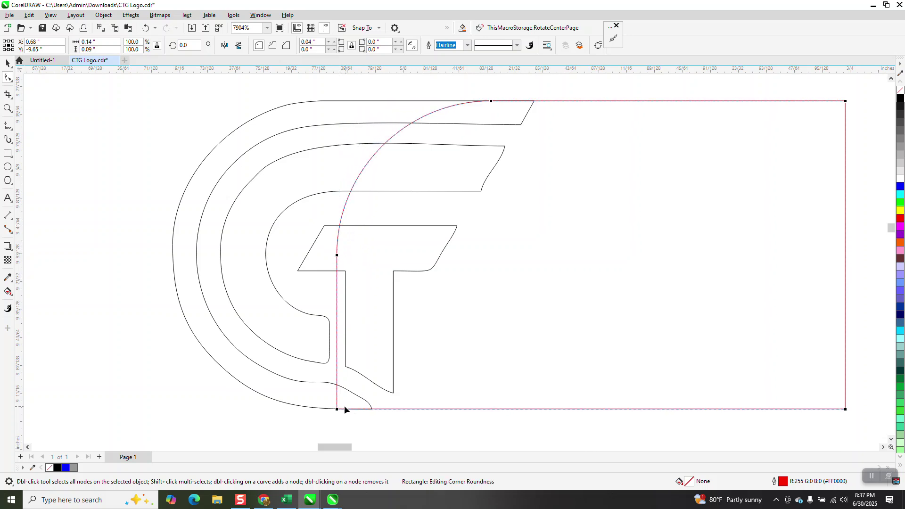
pyautogui.moveTo(338, 413); pyautogui.dragTo(339, 247)
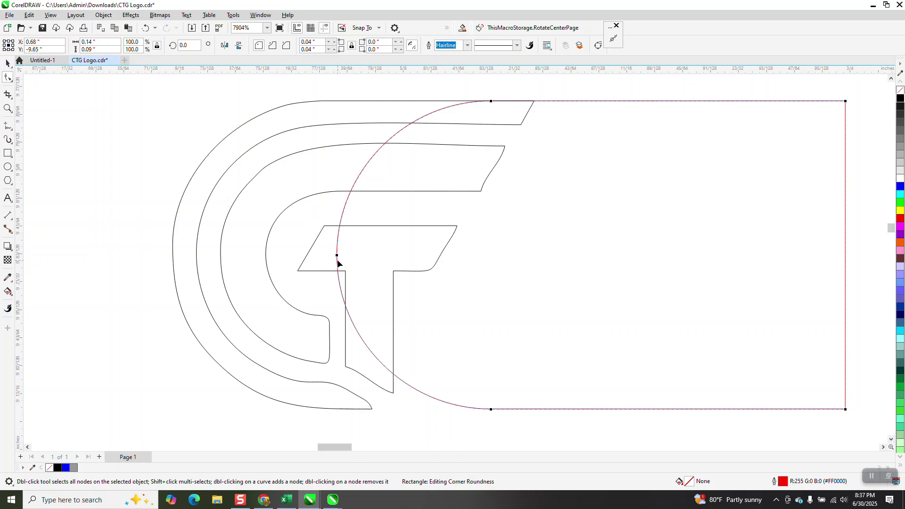
# Step: Fit the rounded left side to the C's outer edge and scale the rectangle
pyautogui.click(7, 63)
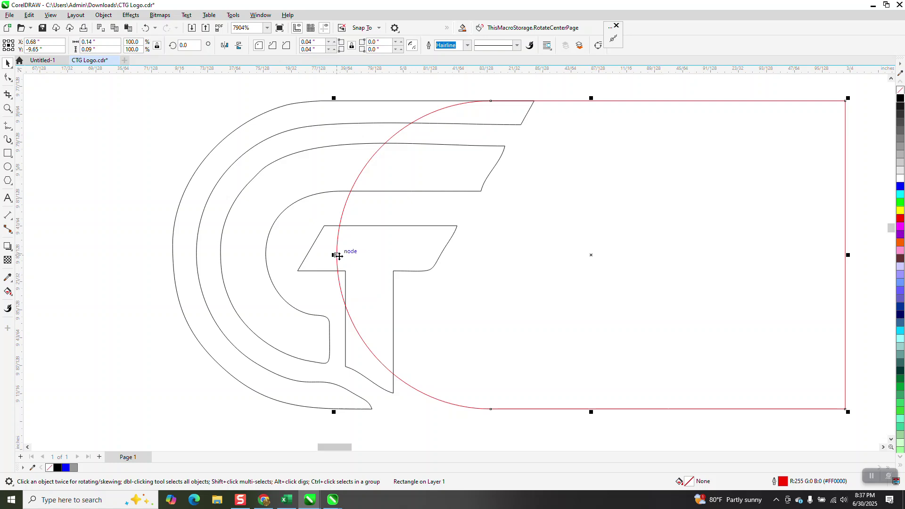
pyautogui.moveTo(338, 255); pyautogui.dragTo(174, 257)
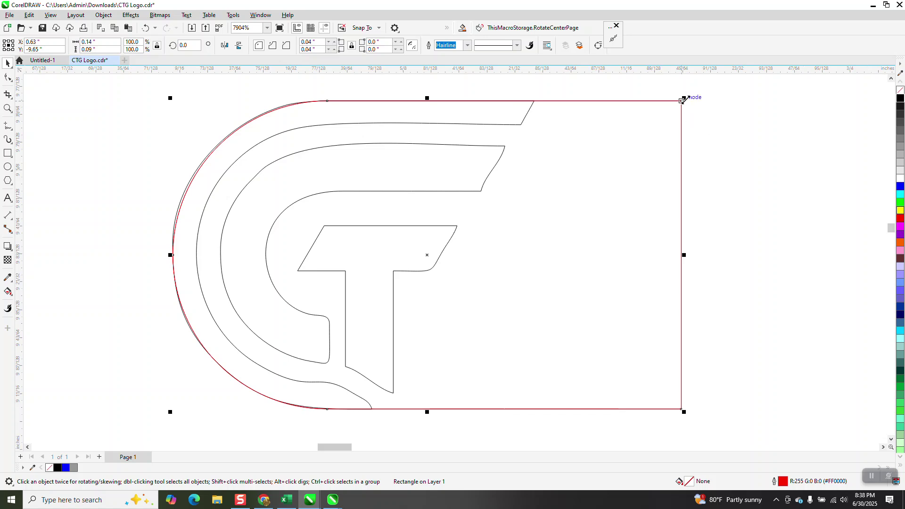
pyautogui.moveTo(682, 100); pyautogui.dragTo(681, 126)
# Step: Undo the scaling and try inside contour offsets of 0.5" and 0.1", both rejected as too large
pyautogui.hotkey('ctrl', 'z')
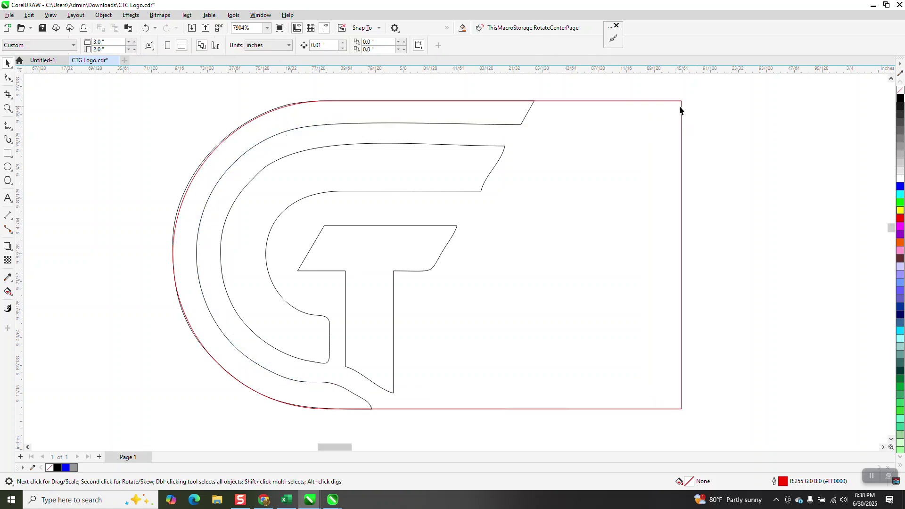
pyautogui.click(680, 106)
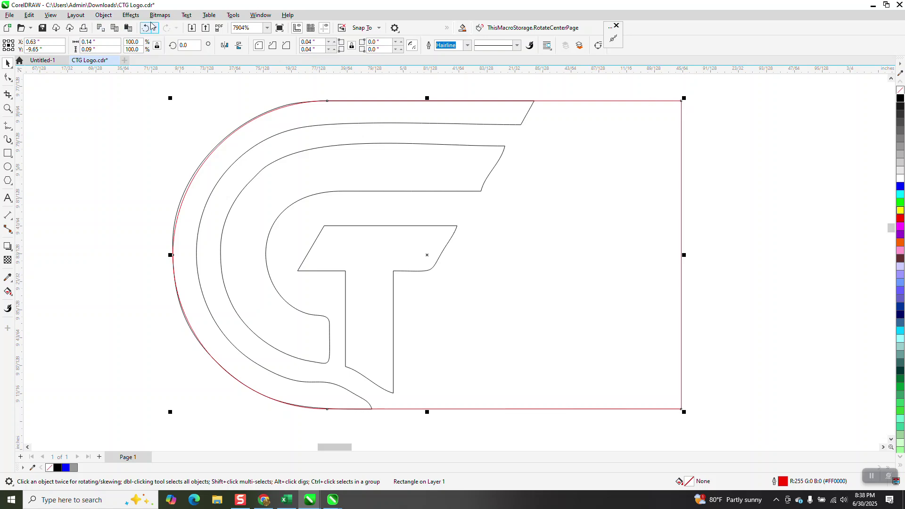
pyautogui.click(131, 14)
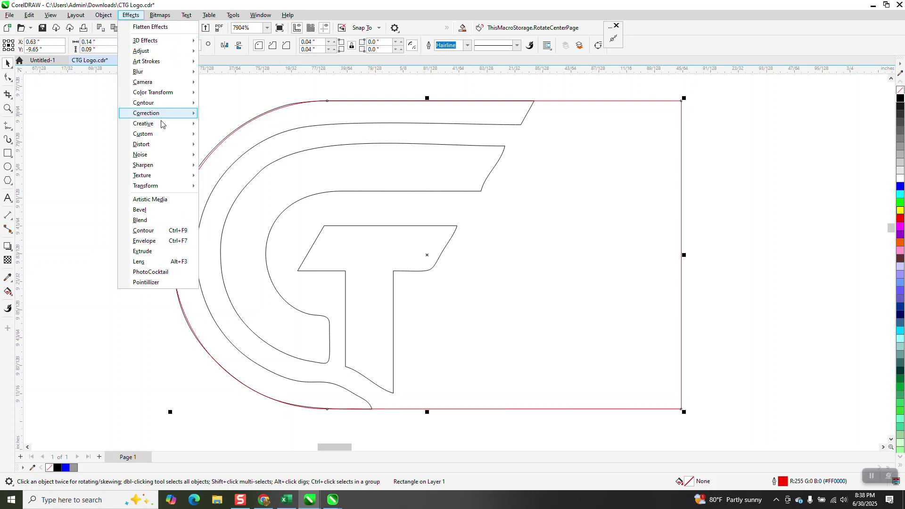
pyautogui.click(143, 230)
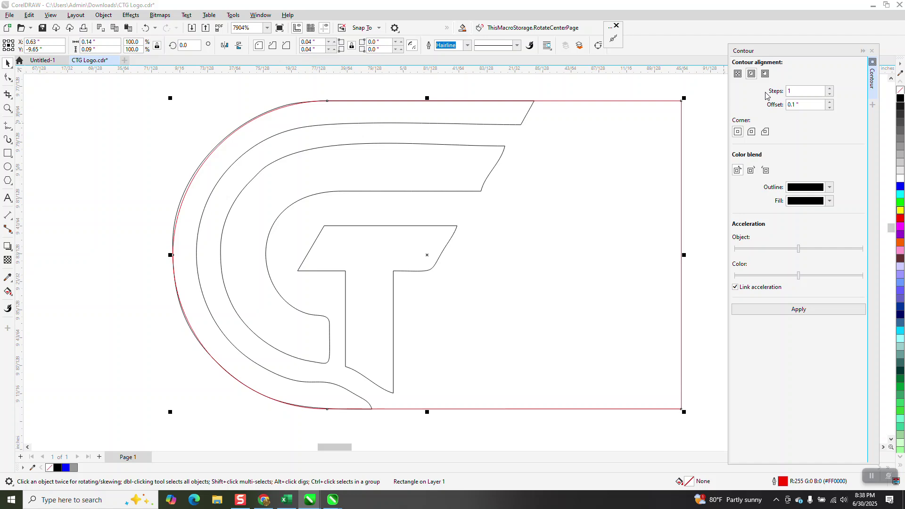
pyautogui.click(801, 104)
pyautogui.write('.5')
pyautogui.click(819, 313)
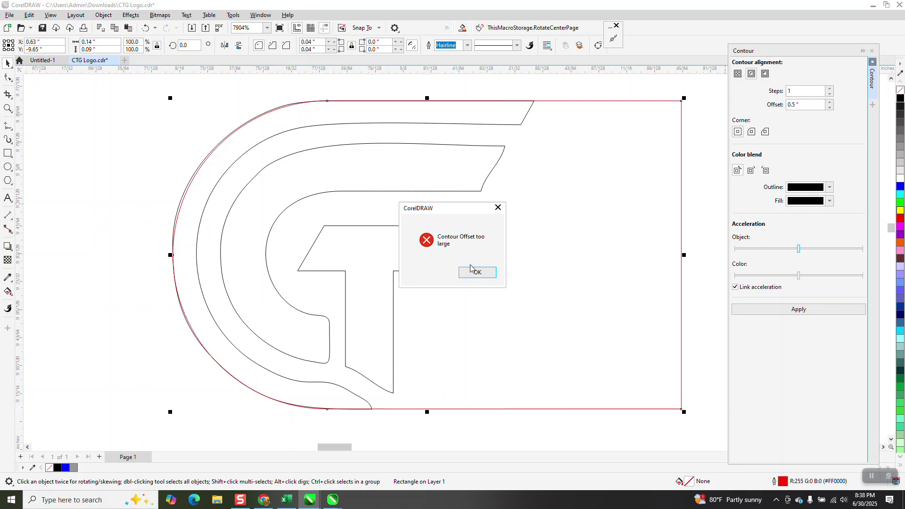
pyautogui.click(473, 271)
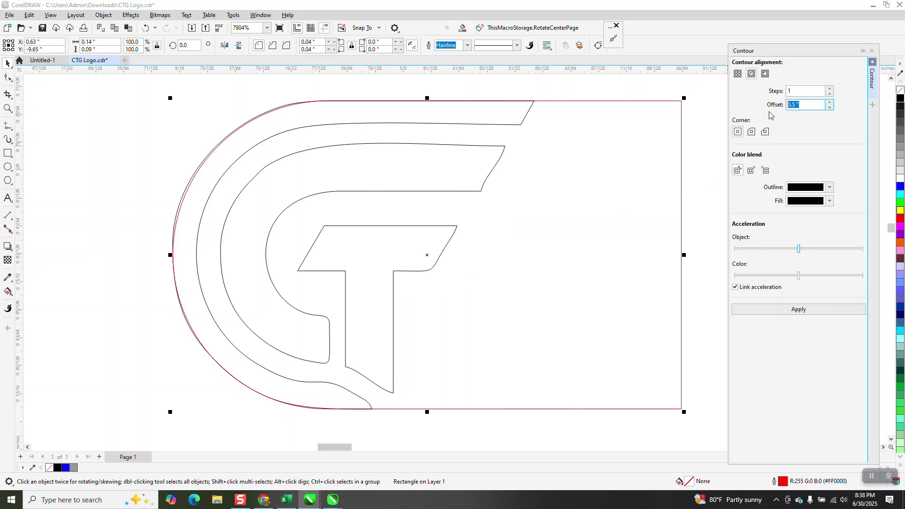
pyautogui.write('.')
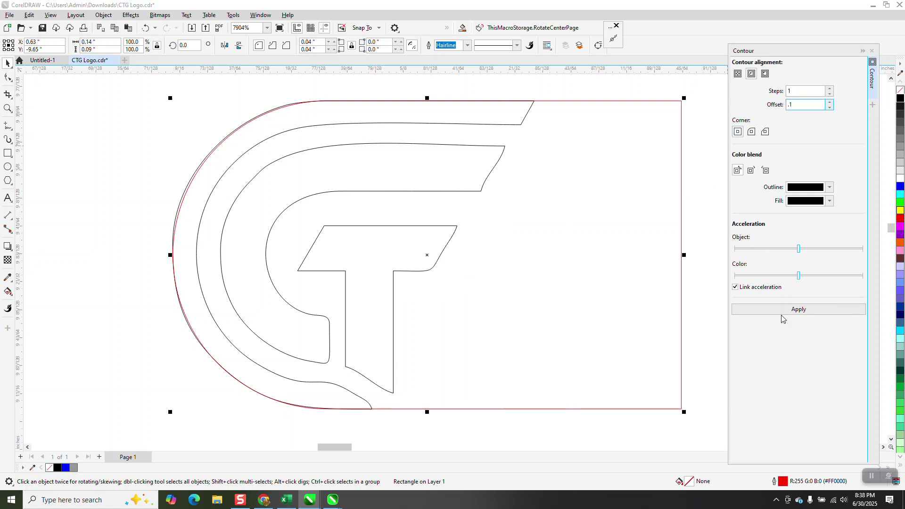
pyautogui.write('1')
pyautogui.click(803, 309)
pyautogui.click(483, 270)
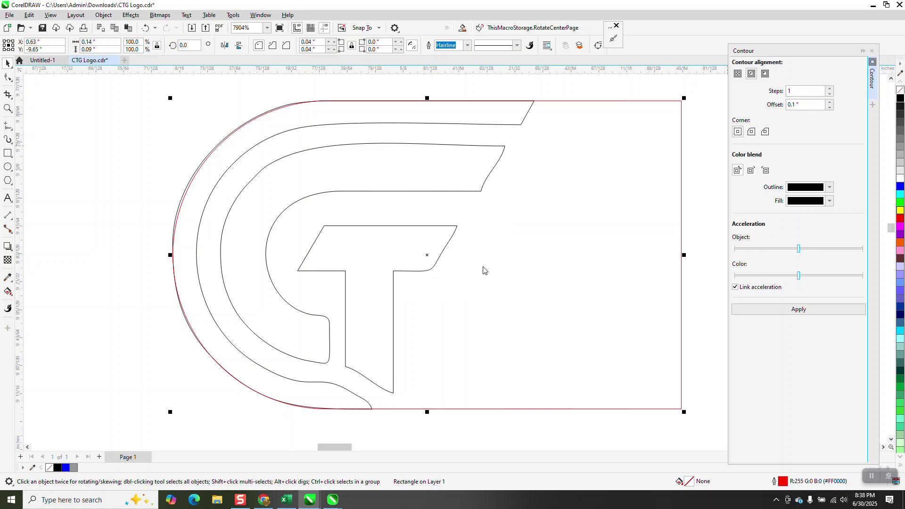
# Step: Try smaller contour offsets, undoing the unsatisfactory results
pyautogui.scroll(-2, 587, 151)
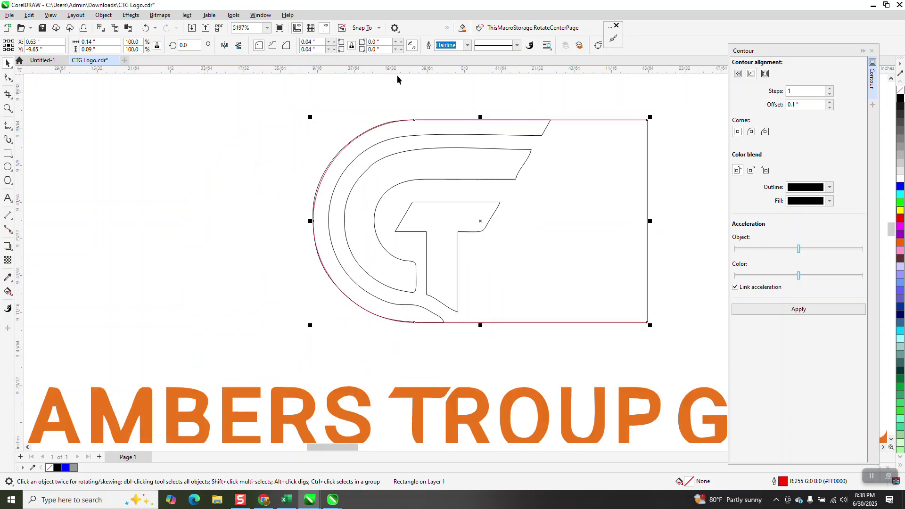
pyautogui.click(785, 107)
pyautogui.write('.01')
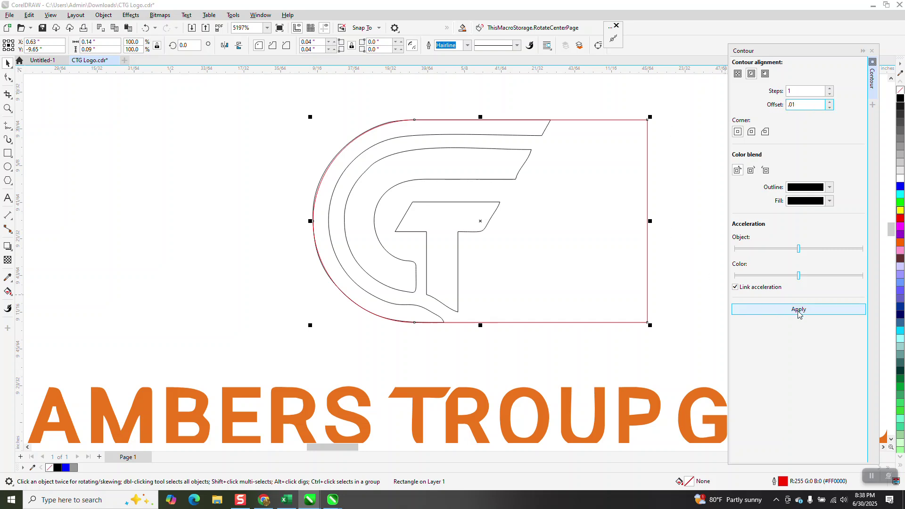
pyautogui.click(799, 312)
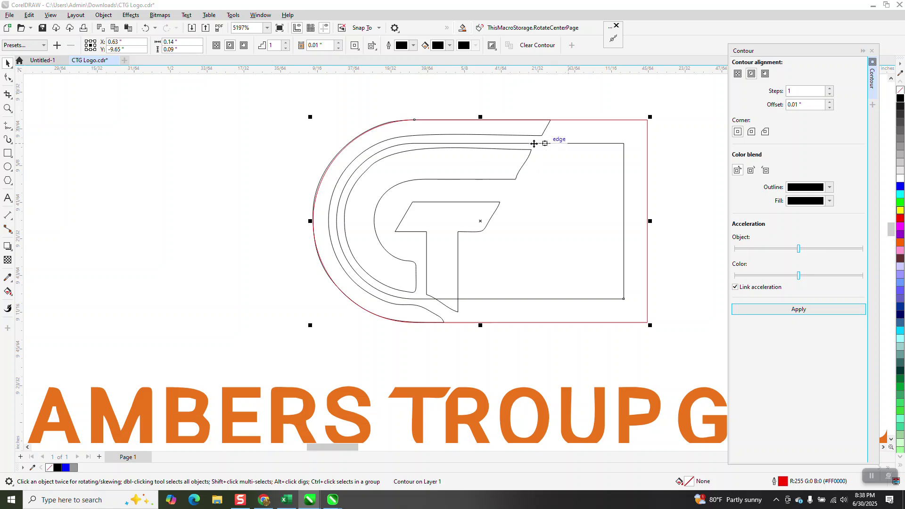
pyautogui.hotkey('ctrl', 'z')
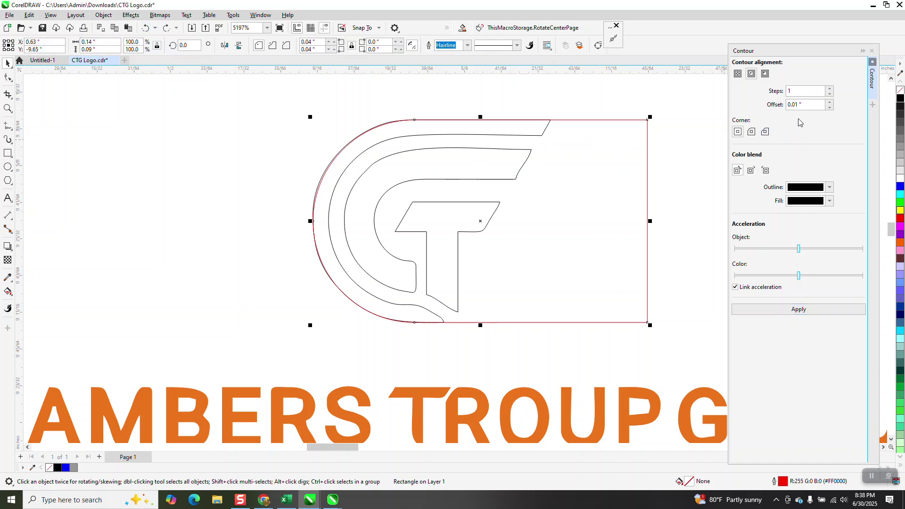
pyautogui.moveTo(813, 104); pyautogui.dragTo(758, 110)
pyautogui.write('.008')
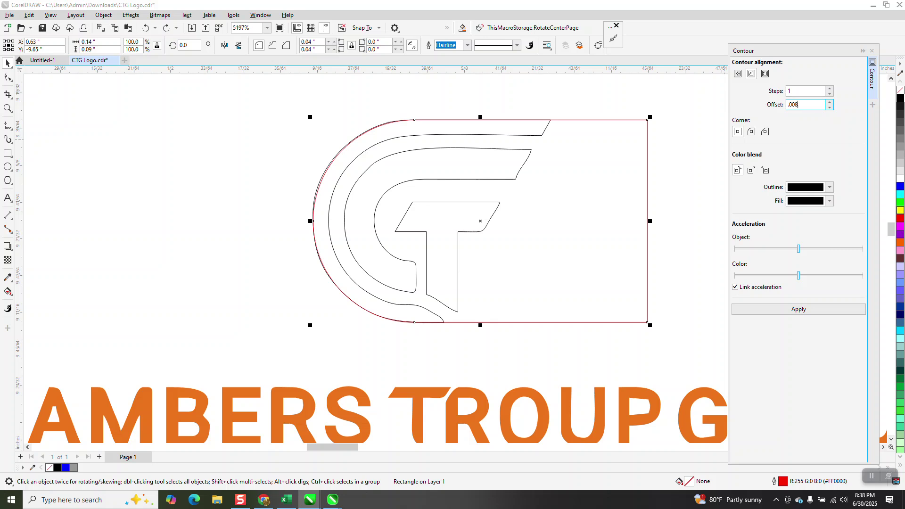
pyautogui.click(802, 309)
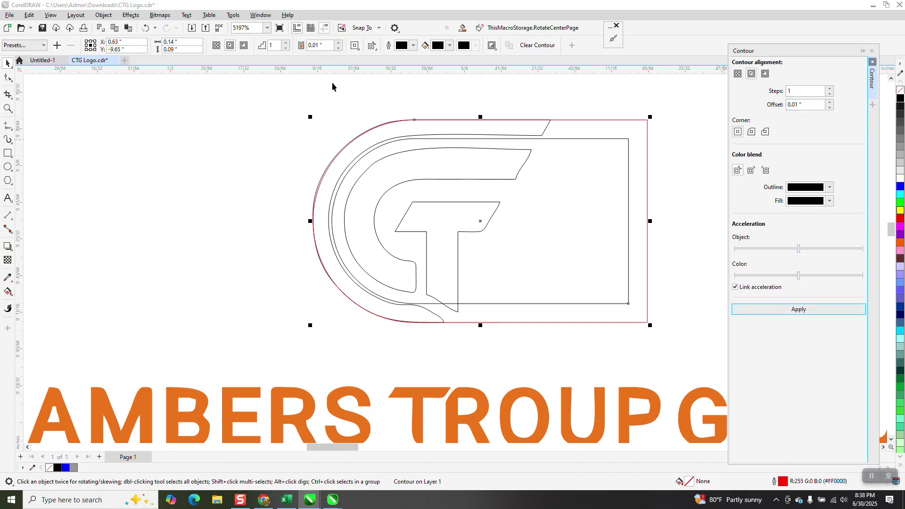
# Step: Apply a single inside contour step at a 0.007" offset
pyautogui.click(146, 28)
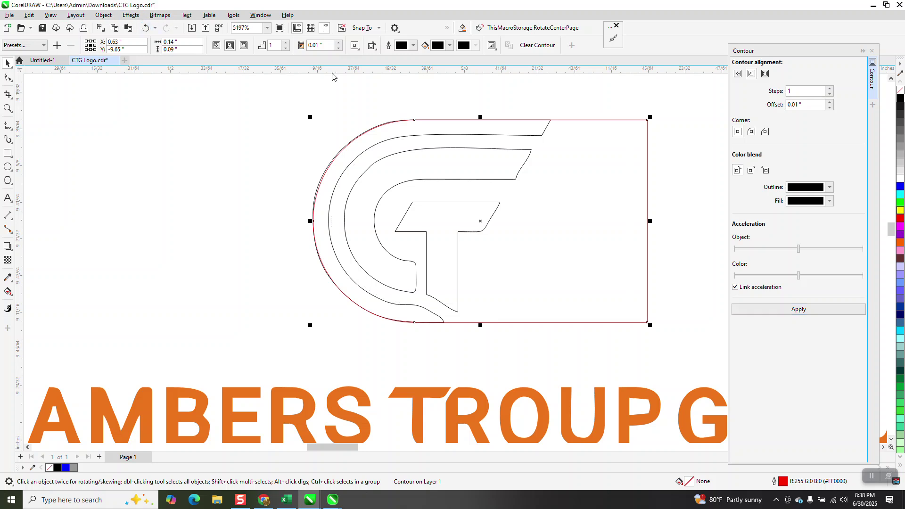
pyautogui.doubleClick(802, 104)
pyautogui.write('.009')
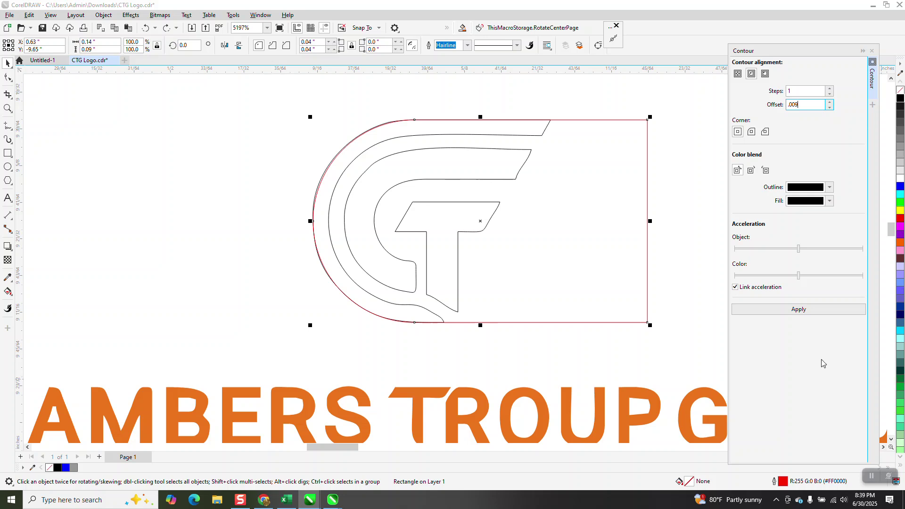
pyautogui.click(805, 310)
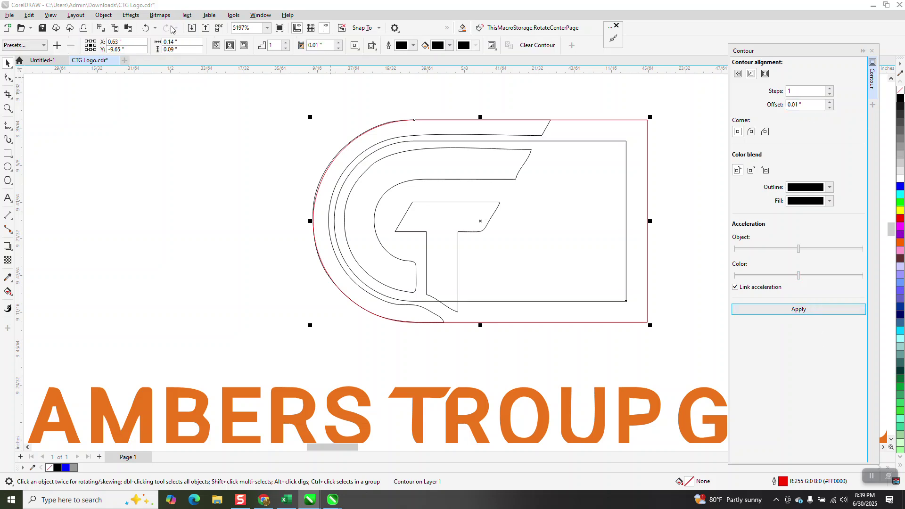
pyautogui.click(146, 28)
pyautogui.click(796, 105)
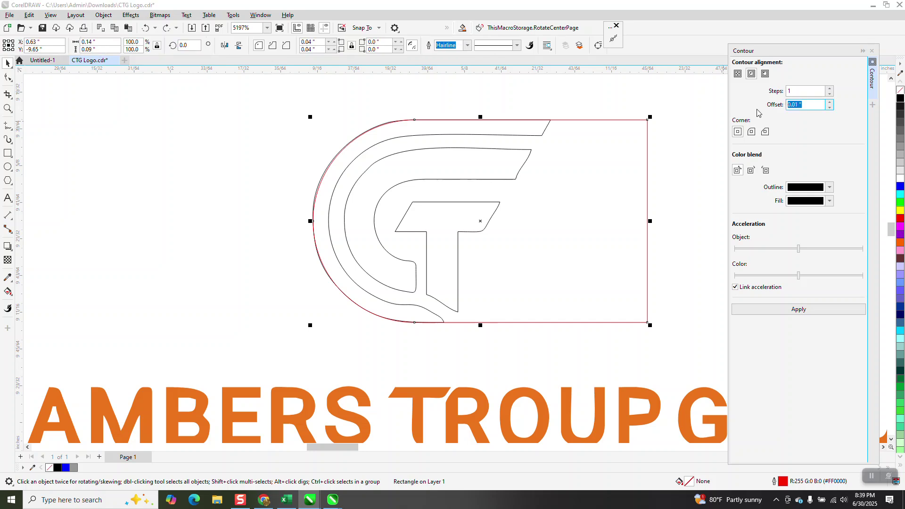
pyautogui.write('.007')
pyautogui.click(801, 309)
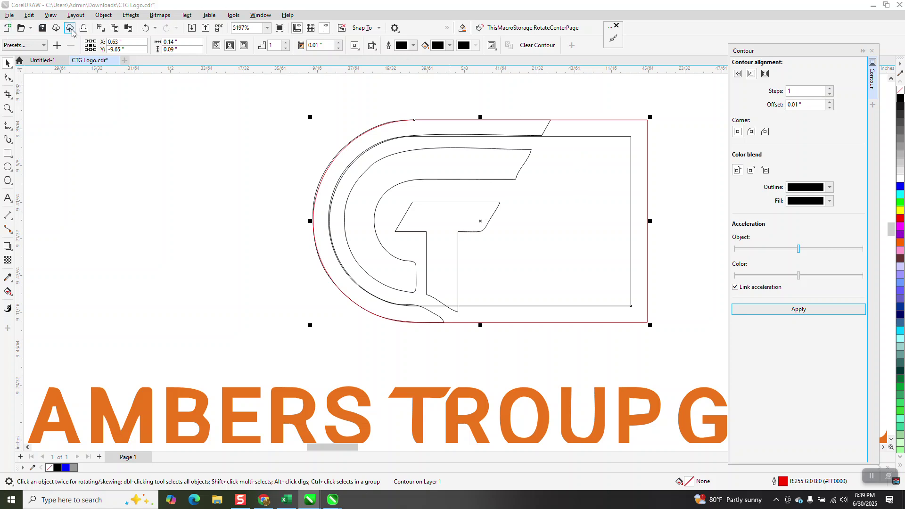
# Step: Break the contour apart and select the inner curve
pyautogui.click(104, 15)
pyautogui.click(131, 234)
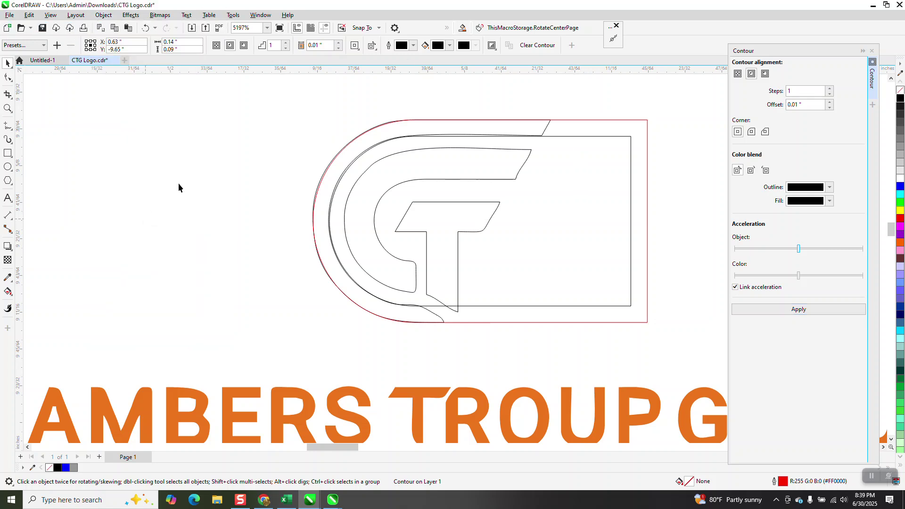
pyautogui.click(576, 137)
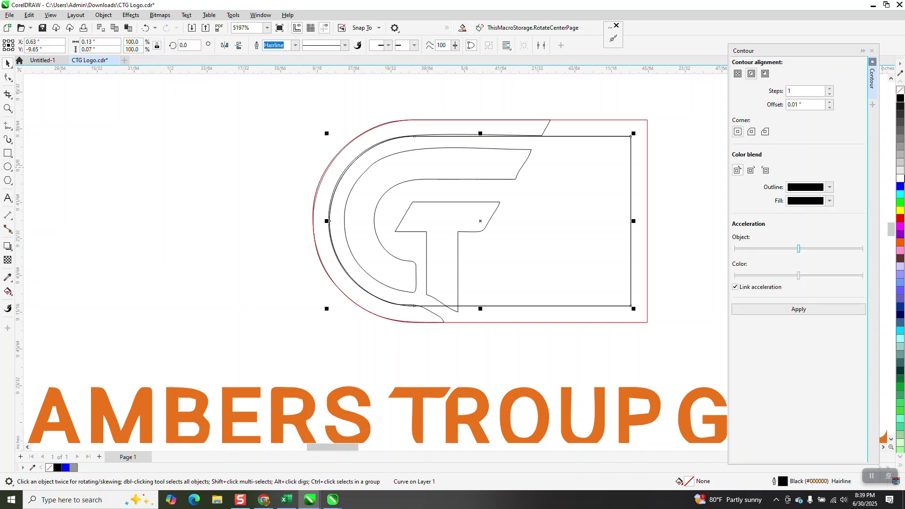
# Step: Apply an inside contour at 0.0065" offset to the inner curve
pyautogui.doubleClick(804, 105)
pyautogui.write('.007')
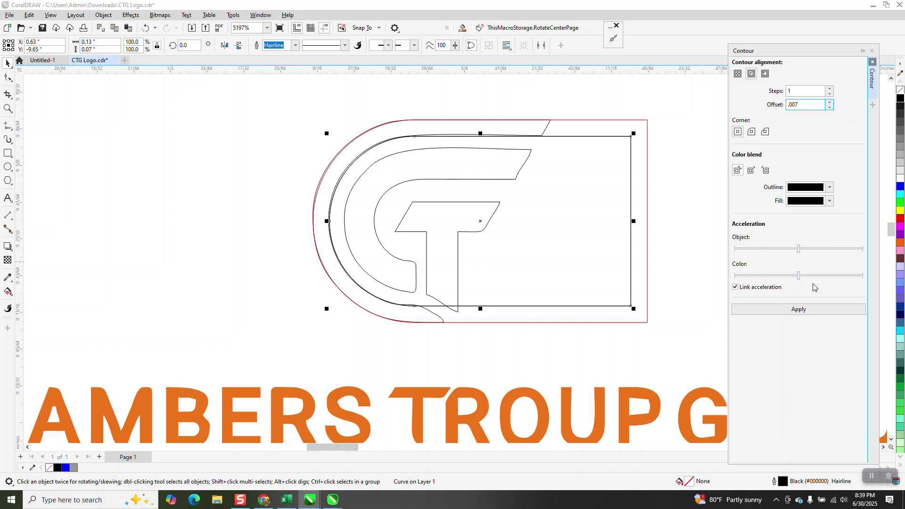
pyautogui.click(805, 309)
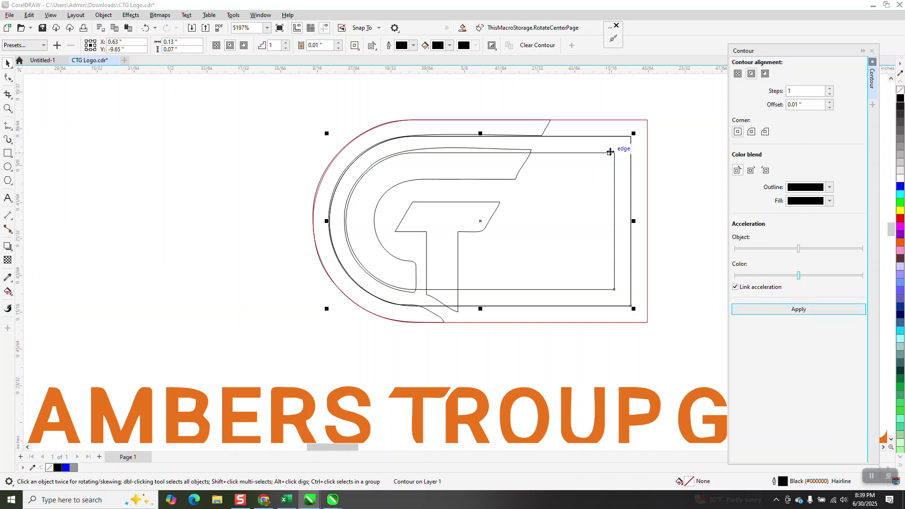
pyautogui.click(145, 27)
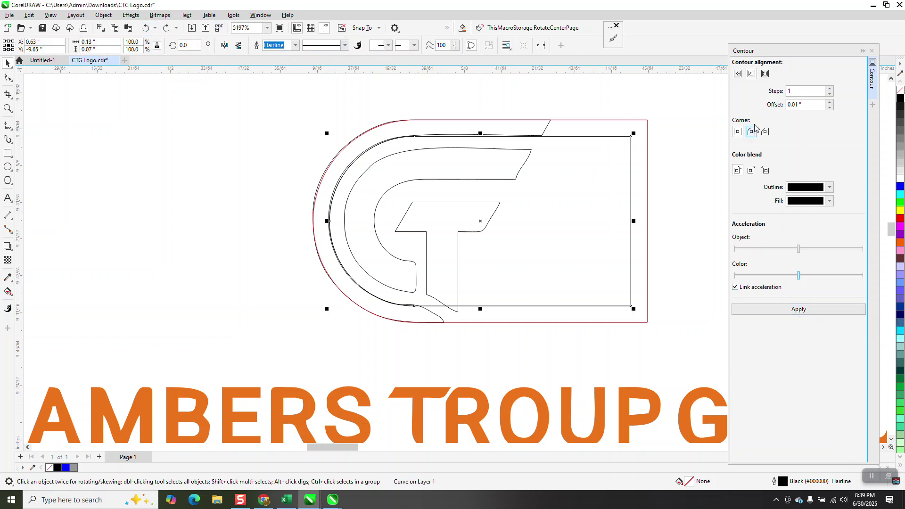
pyautogui.doubleClick(806, 105)
pyautogui.write('.')
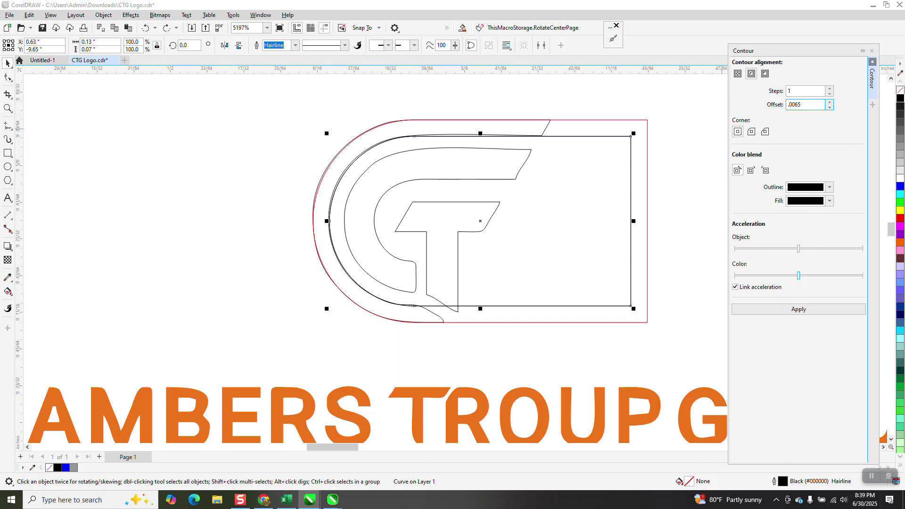
pyautogui.write('0065')
pyautogui.press('Return')
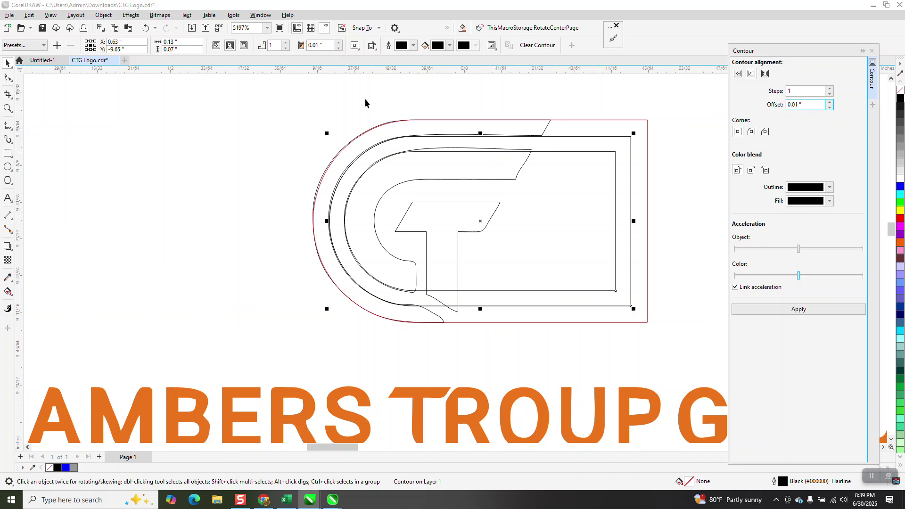
# Step: Break the new contour apart and apply a 0.005" contour to the innermost curve
pyautogui.click(105, 16)
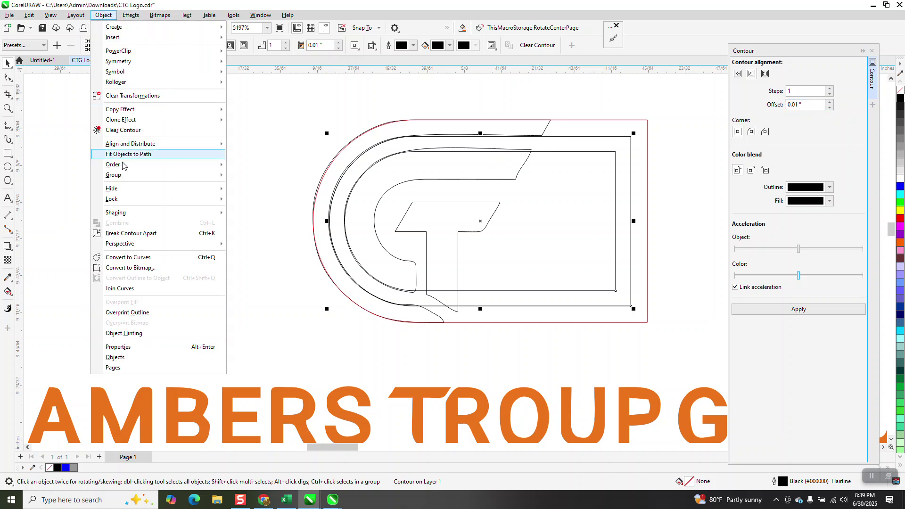
pyautogui.click(151, 234)
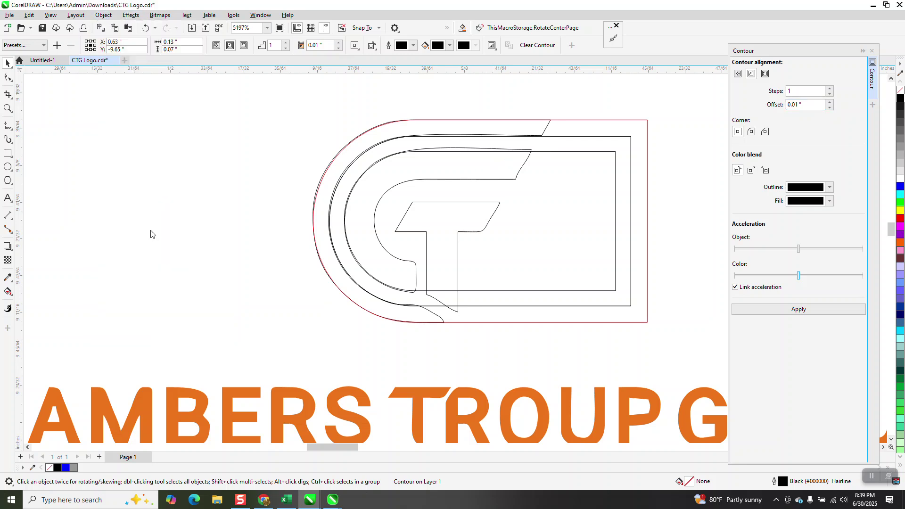
pyautogui.click(582, 152)
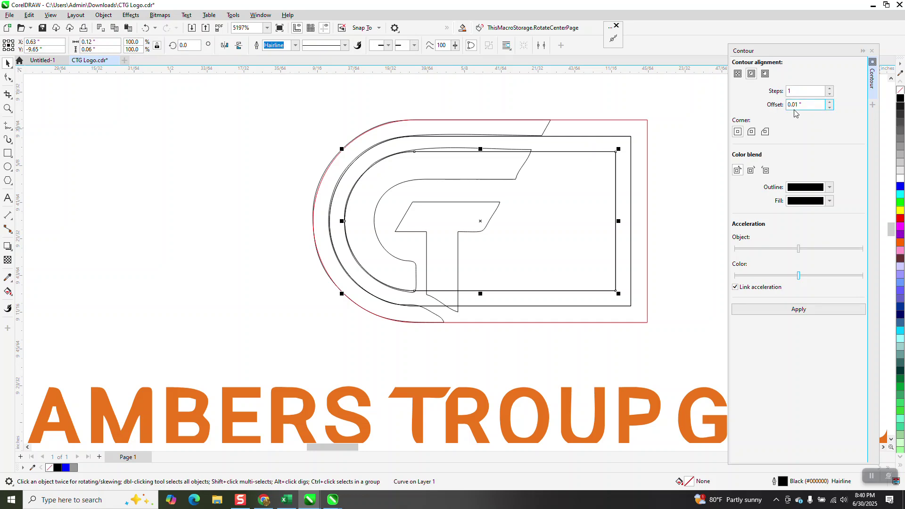
pyautogui.moveTo(825, 105); pyautogui.dragTo(789, 104)
pyautogui.write('.005')
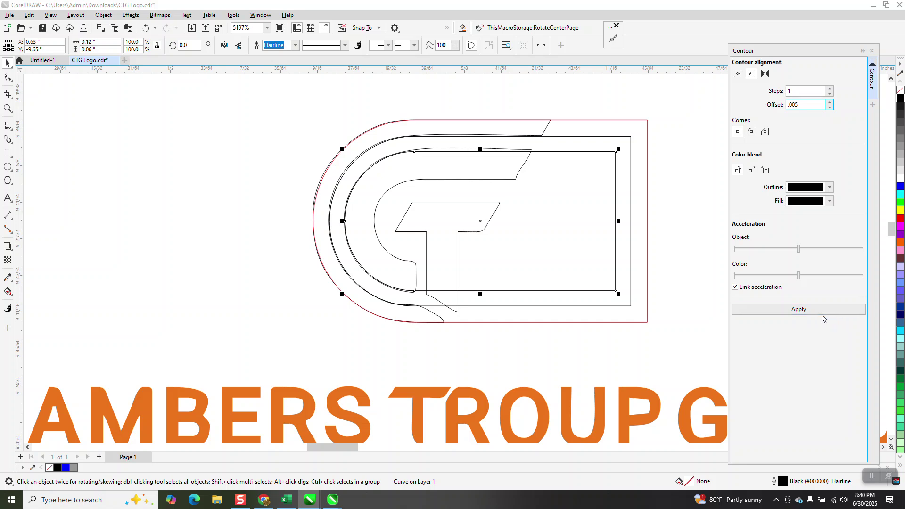
pyautogui.click(802, 309)
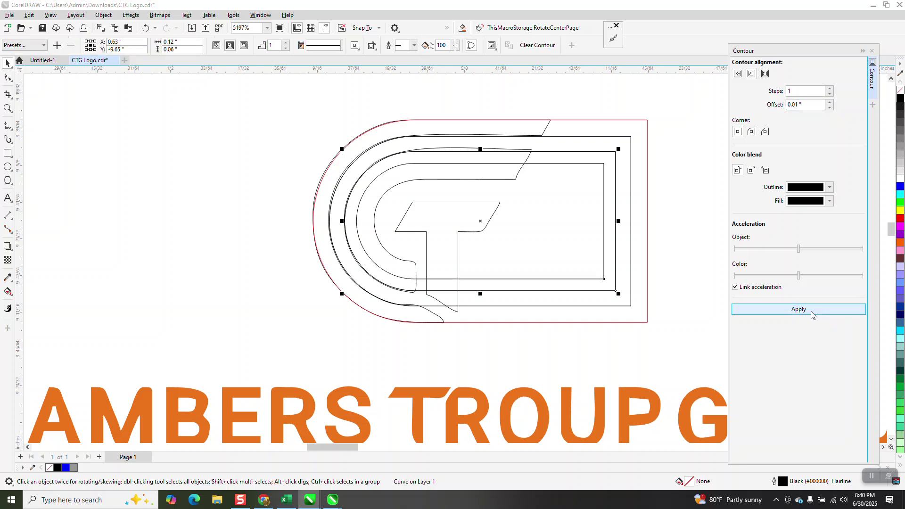
# Step: Close the Effects and Object menus and deselect the logo
pyautogui.click(131, 16)
pyautogui.press('Escape')
pyautogui.click(105, 15)
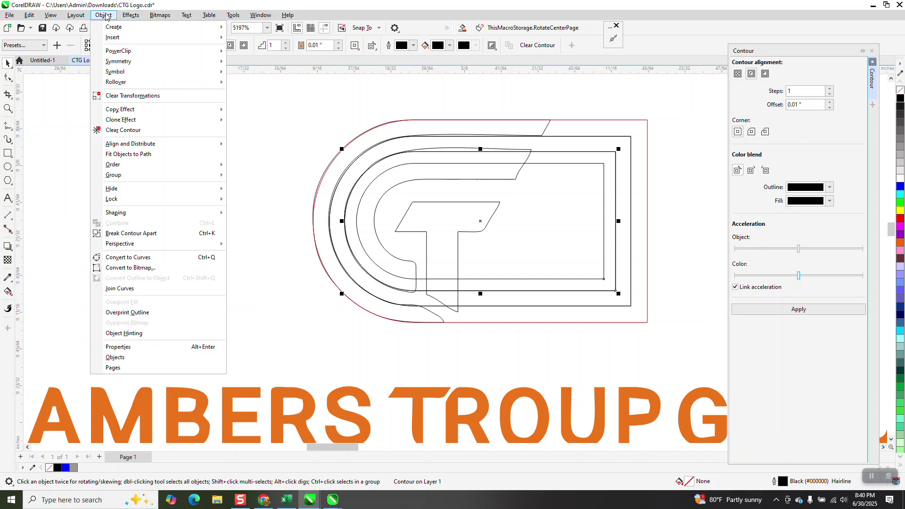
pyautogui.click(105, 15)
pyautogui.click(104, 16)
pyautogui.press('Escape')
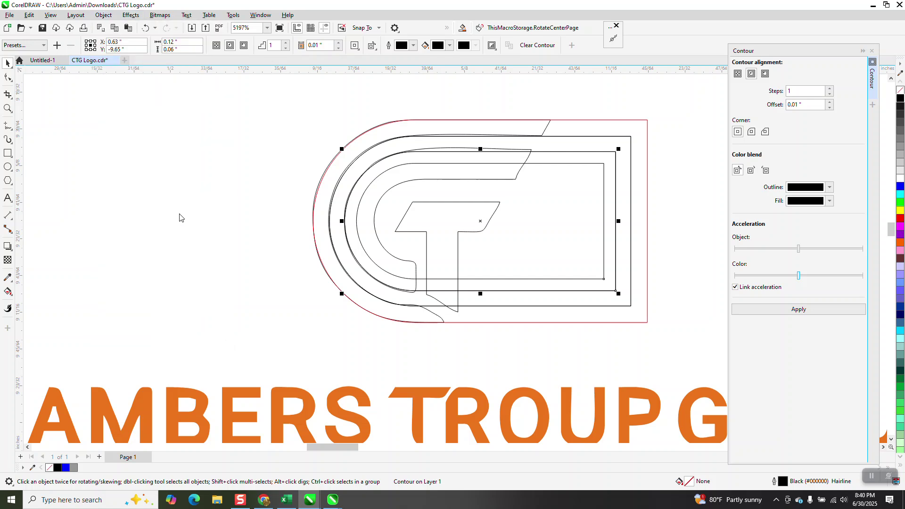
pyautogui.click(593, 207)
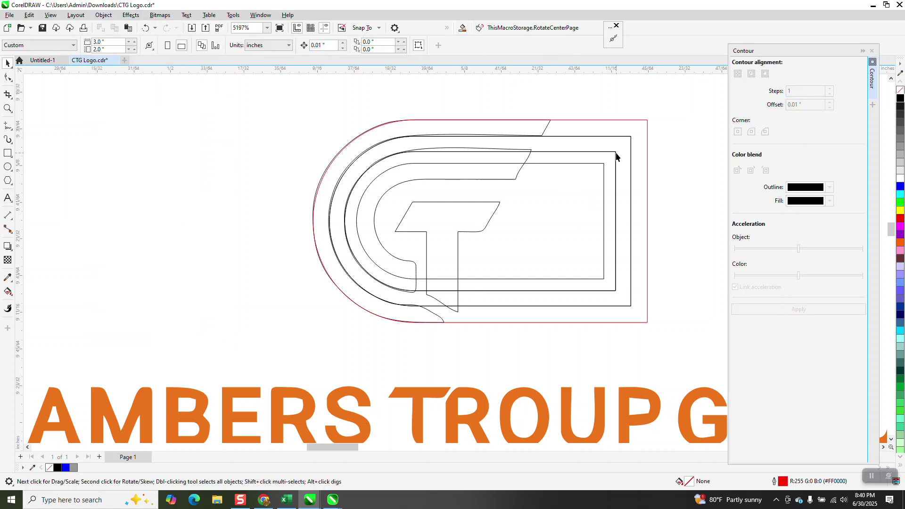
# Step: Scale the innermost rounded rectangle to about 75.2% and centre it on the T
pyautogui.click(602, 165)
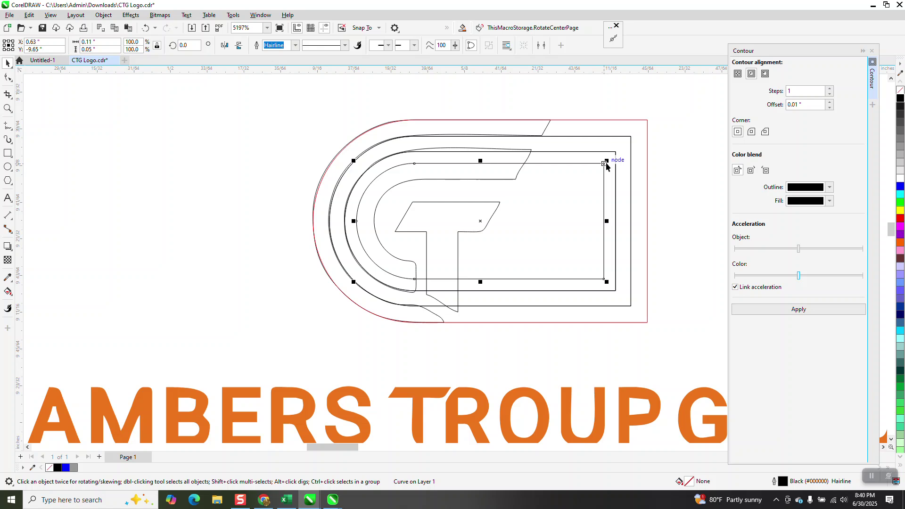
pyautogui.moveTo(607, 161); pyautogui.dragTo(595, 175)
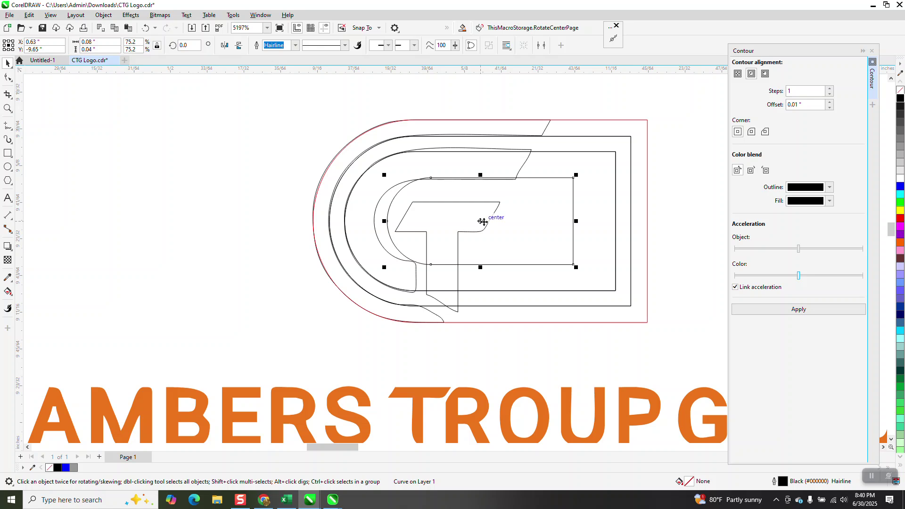
pyautogui.moveTo(480, 221); pyautogui.dragTo(468, 222)
pyautogui.scroll(-1, 505, 188)
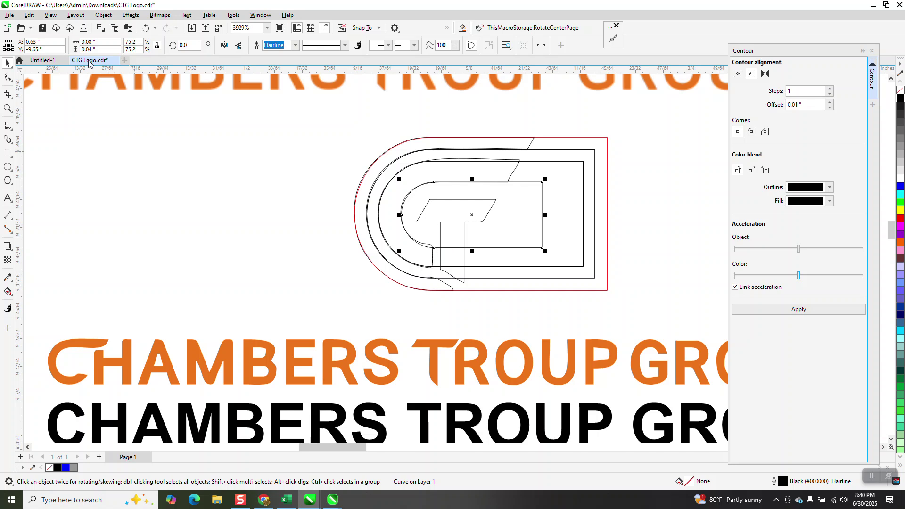
# Step: Zoom in on the logo's lower-left curves
pyautogui.click(8, 108)
pyautogui.moveTo(373, 228); pyautogui.dragTo(521, 330)
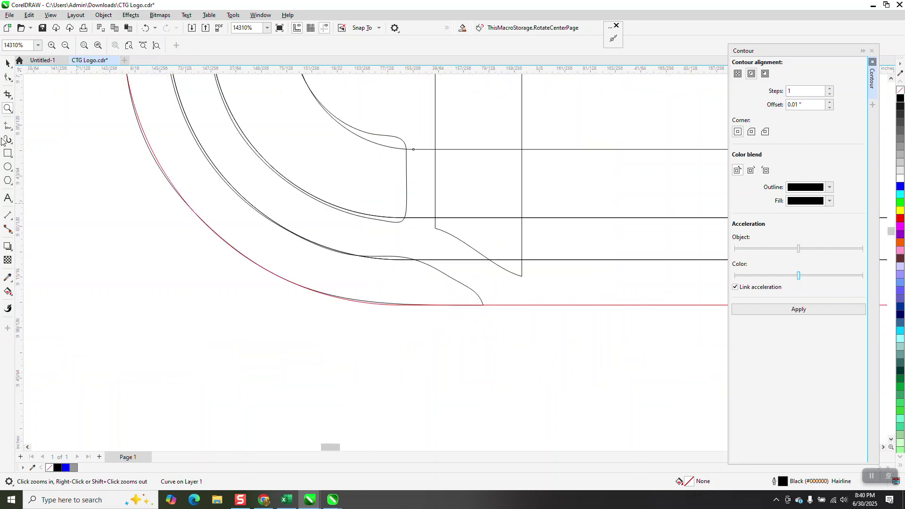
pyautogui.click(14, 132)
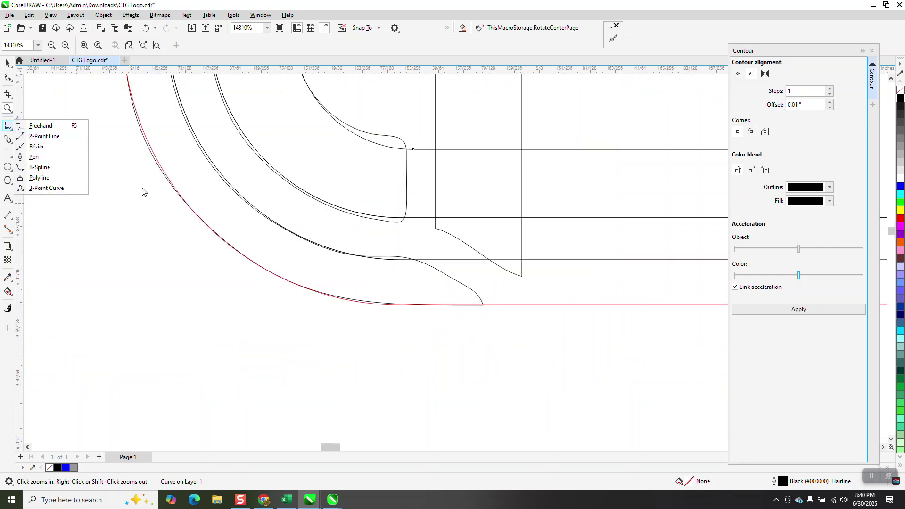
pyautogui.scroll(-5, 446, 274)
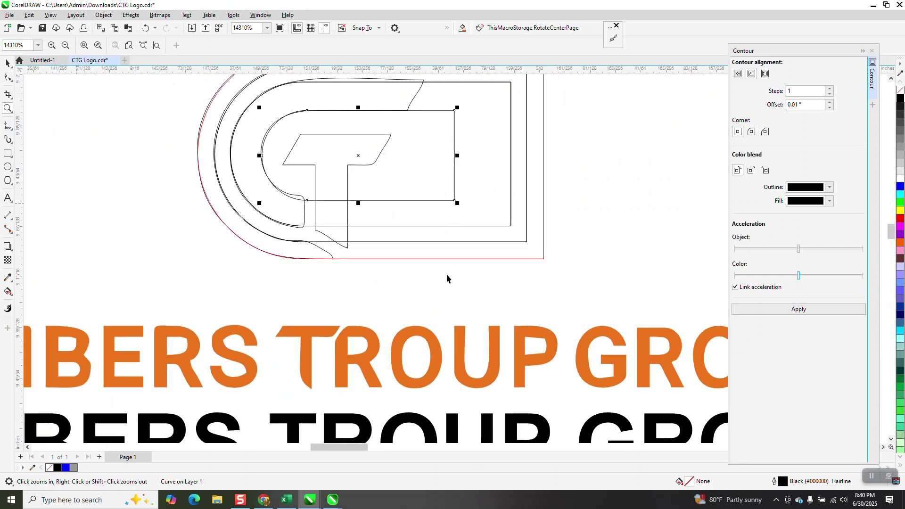
pyautogui.press('space')
pyautogui.press('Escape')
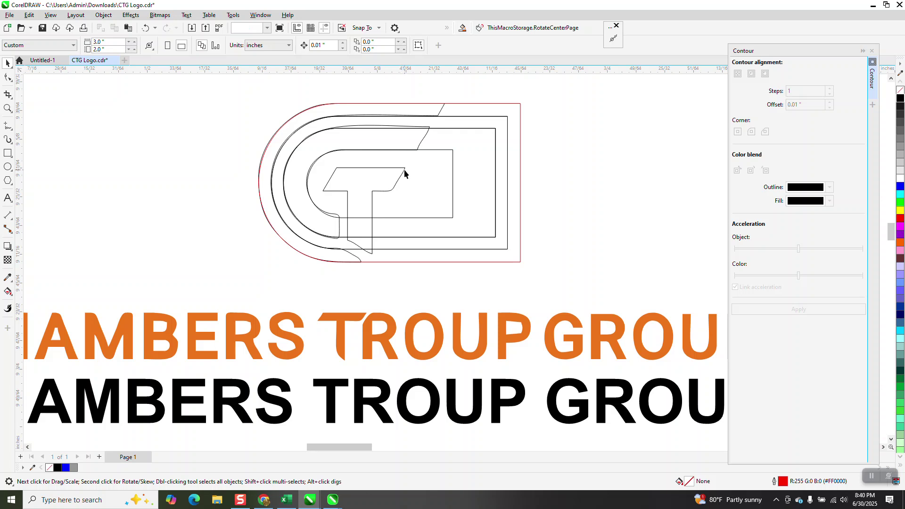
# Step: Set the nudge distance to 0.5" and nudge the T left out of the rings
pyautogui.click(404, 169)
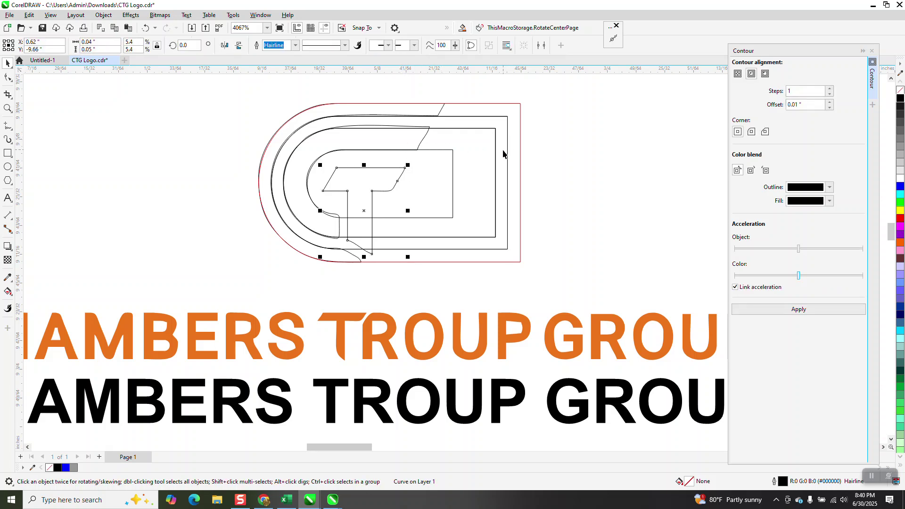
pyautogui.click(420, 107)
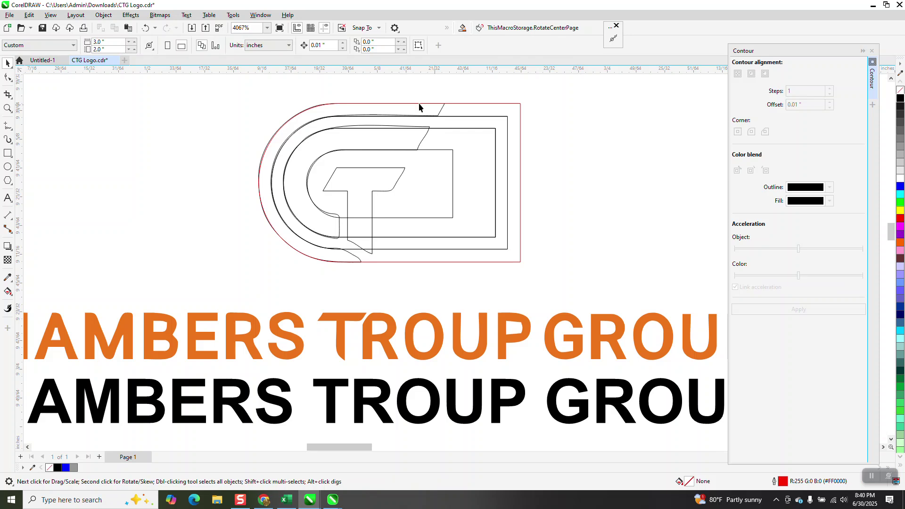
pyautogui.click(323, 45)
pyautogui.write('.5')
pyautogui.click(391, 180)
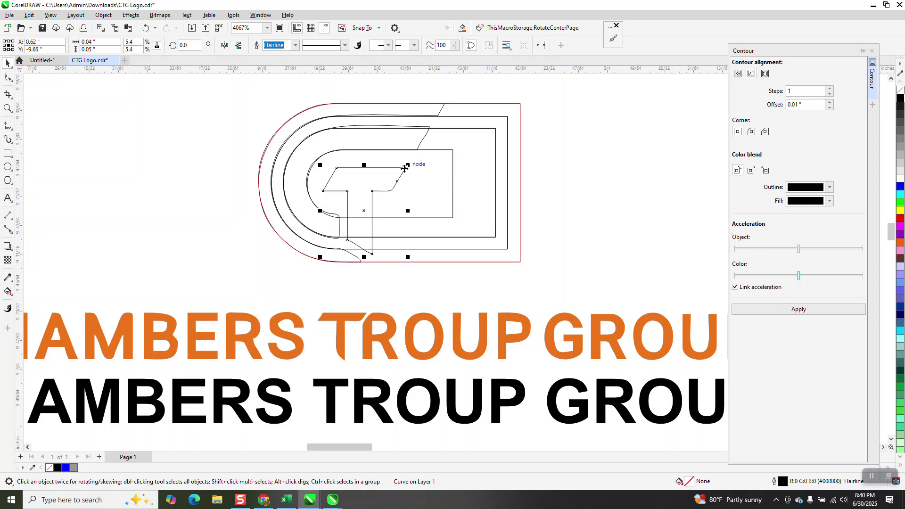
pyautogui.press('Left')
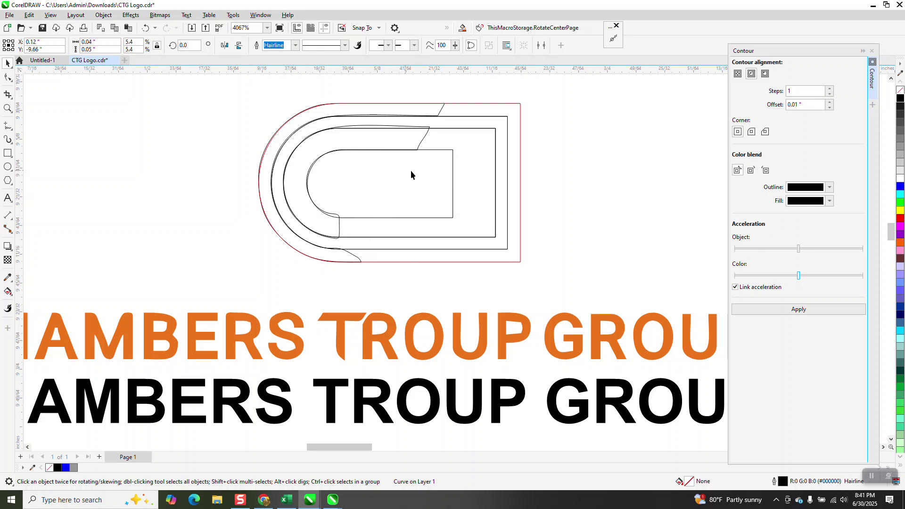
# Step: Delete the distorted inner curve and nudge the CT group 0.5" right into the rings
pyautogui.click(422, 142)
pyautogui.press('Delete')
pyautogui.click(439, 116)
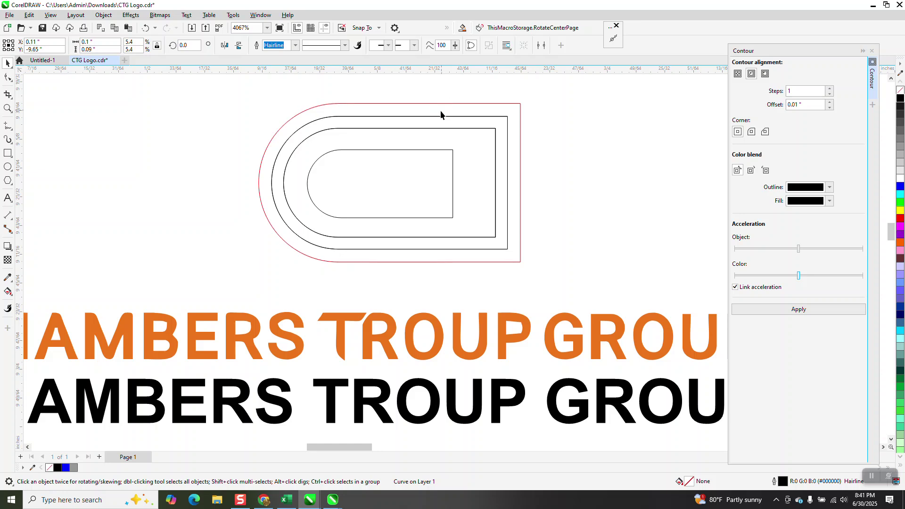
pyautogui.scroll(-6, 524, 158)
pyautogui.moveTo(96, 116); pyautogui.dragTo(252, 211)
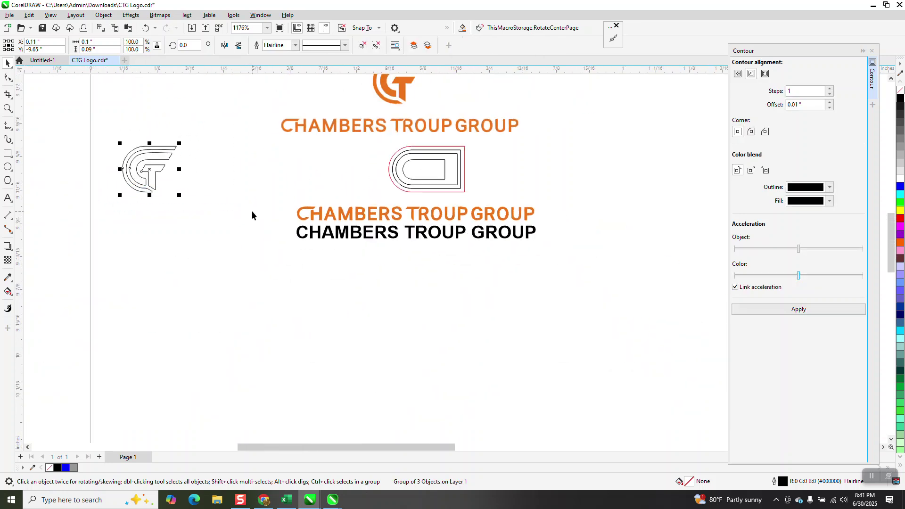
pyautogui.press('Right')
pyautogui.press('Right')
pyautogui.press('Right')
pyautogui.press('Right')
pyautogui.press('Right')
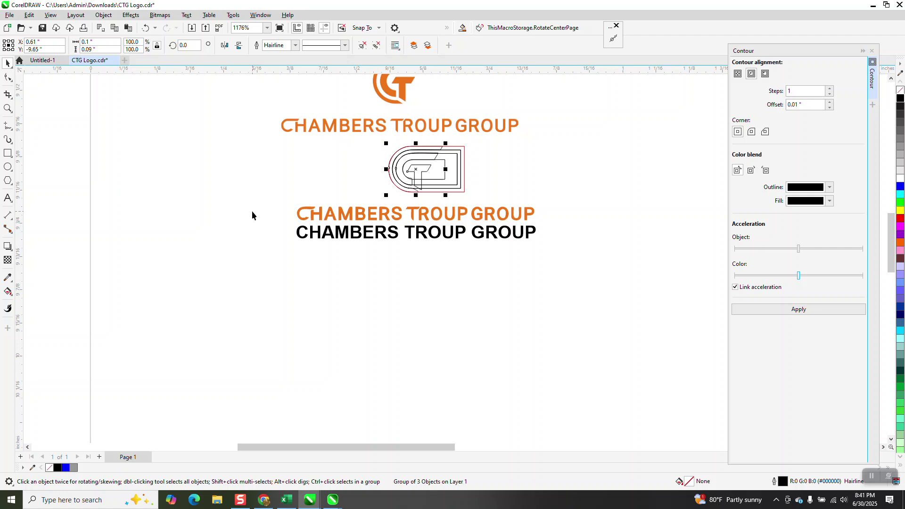
pyautogui.click(8, 94)
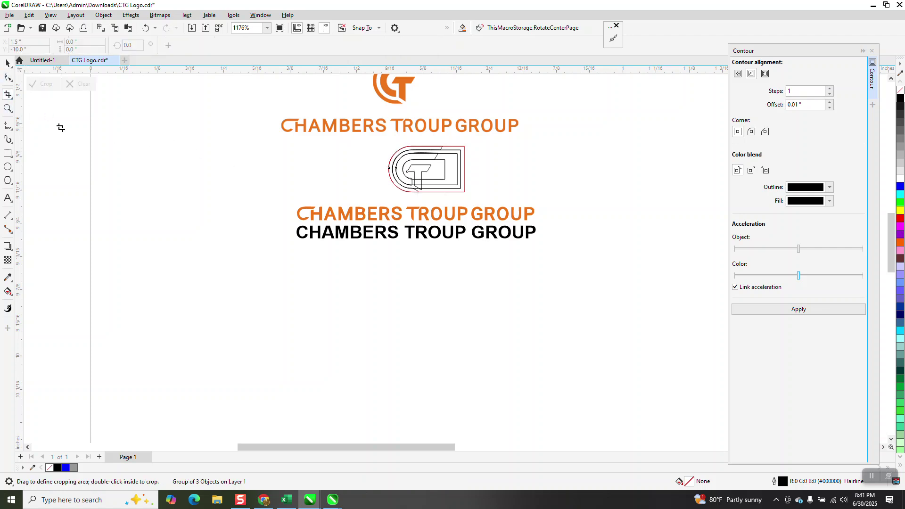
# Step: Zoom into the lower CT shape and draw a straight 2-Point line across the logo
pyautogui.click(13, 111)
pyautogui.moveTo(400, 162); pyautogui.dragTo(487, 227)
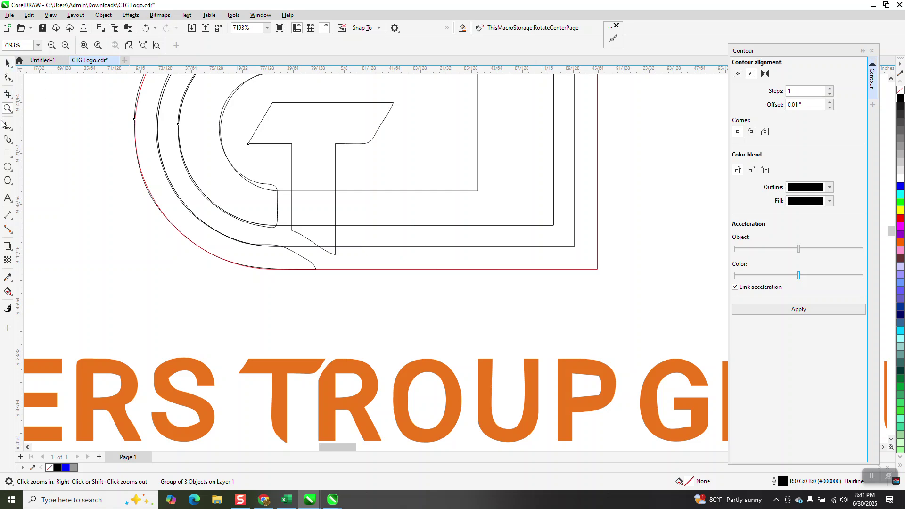
pyautogui.click(12, 134)
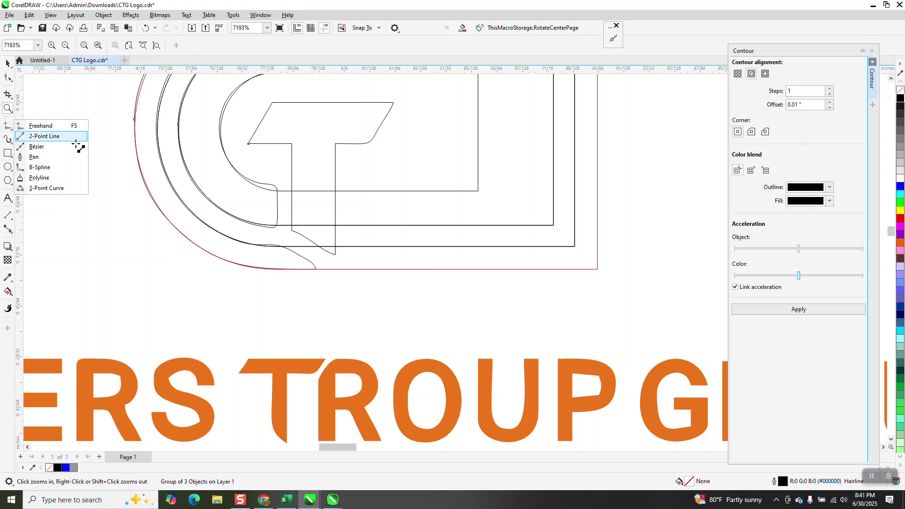
pyautogui.click(57, 134)
pyautogui.moveTo(113, 162)
pyautogui.mouseDown()
pyautogui.moveTo(101, 226)
pyautogui.moveTo(117, 189)
pyautogui.moveTo(117, 238)
pyautogui.mouseUp()
pyautogui.hotkey('ctrl', 'z')
# Step: Rotate the line to 45°, set it on a node below the T's stem, then angle it about 48.7°
pyautogui.click(7, 63)
pyautogui.moveTo(120, 200); pyautogui.dragTo(280, 218)
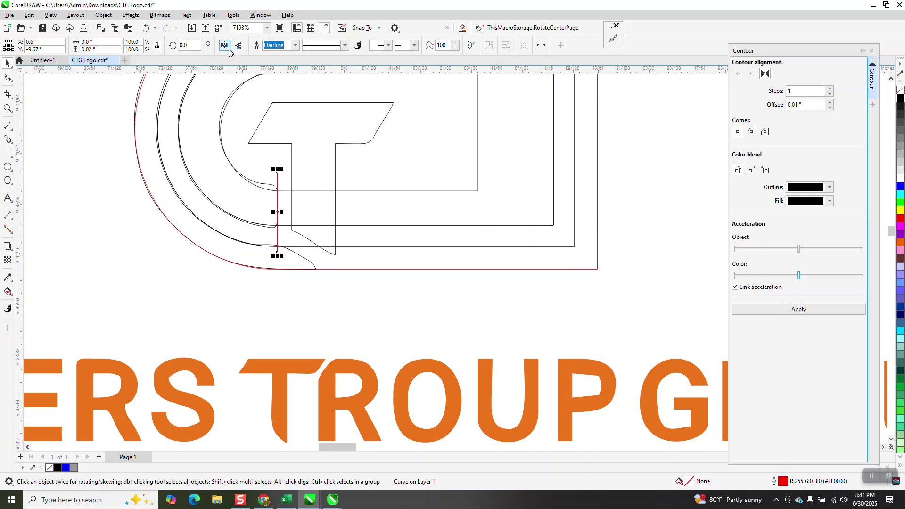
pyautogui.write('45')
pyautogui.press('Return')
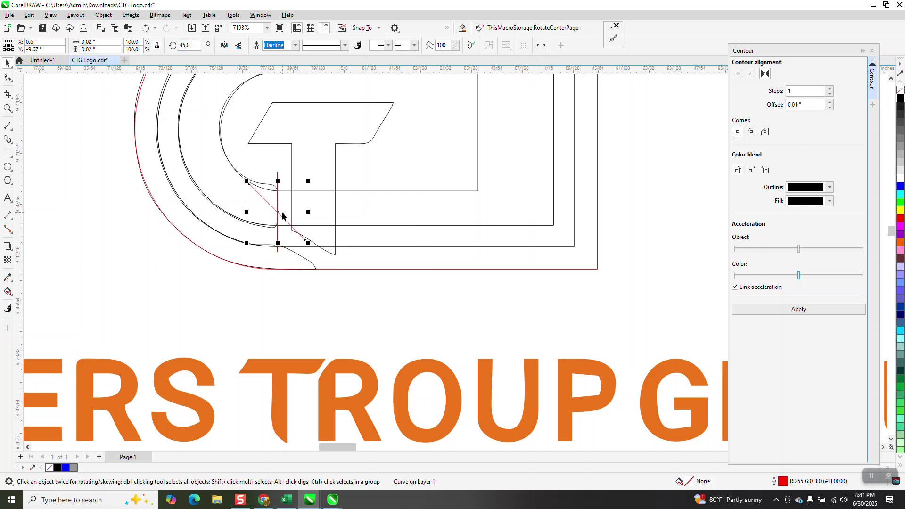
pyautogui.moveTo(282, 216); pyautogui.dragTo(297, 256)
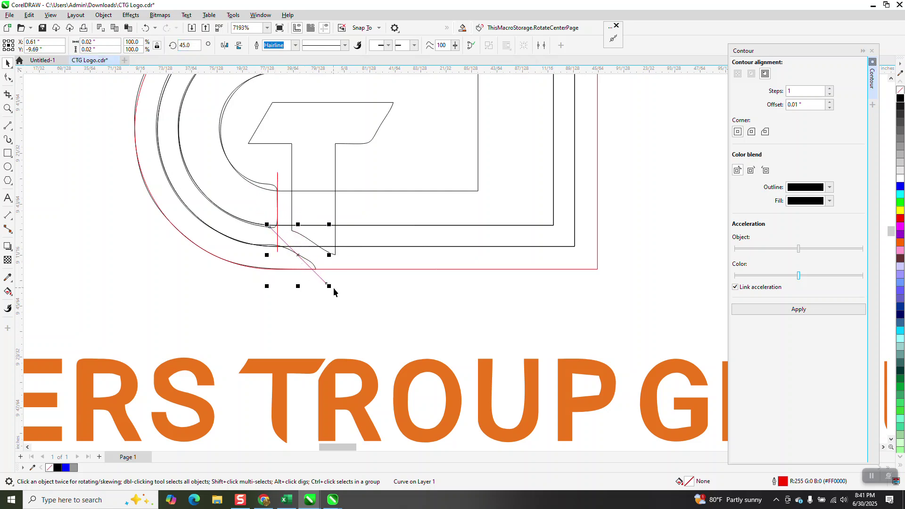
pyautogui.click(303, 257)
pyautogui.moveTo(330, 285); pyautogui.dragTo(342, 284)
# Step: Draw a second 2-Point line from the T's bar diagonally up through the rings
pyautogui.scroll(-1, 413, 341)
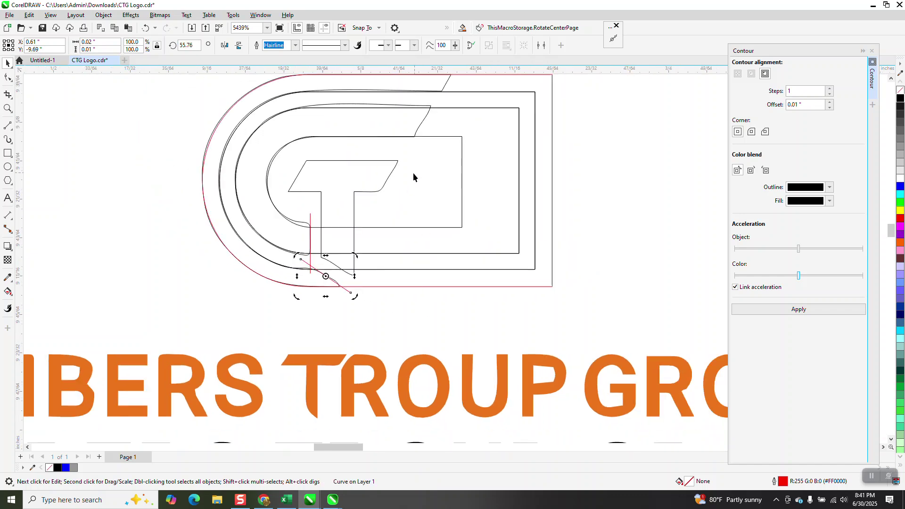
pyautogui.scroll(-1, 413, 178)
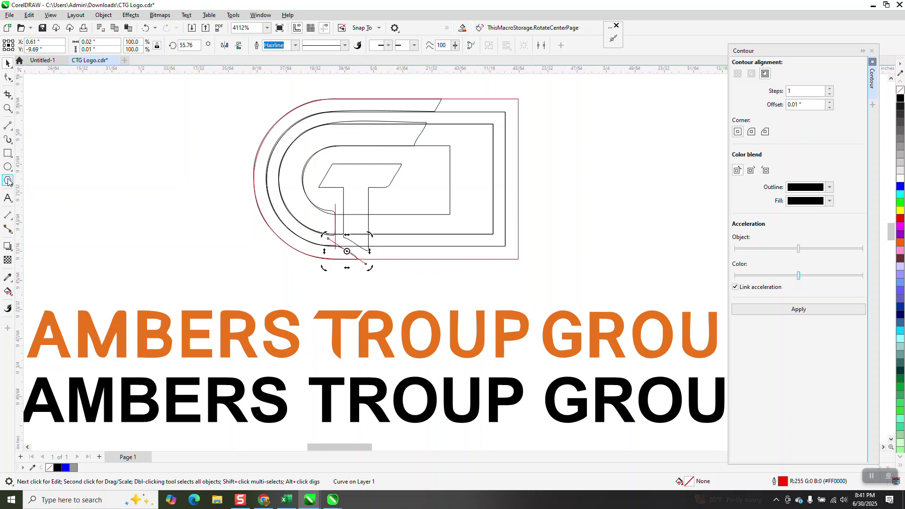
pyautogui.click(13, 133)
pyautogui.click(40, 137)
pyautogui.moveTo(388, 187); pyautogui.dragTo(448, 89)
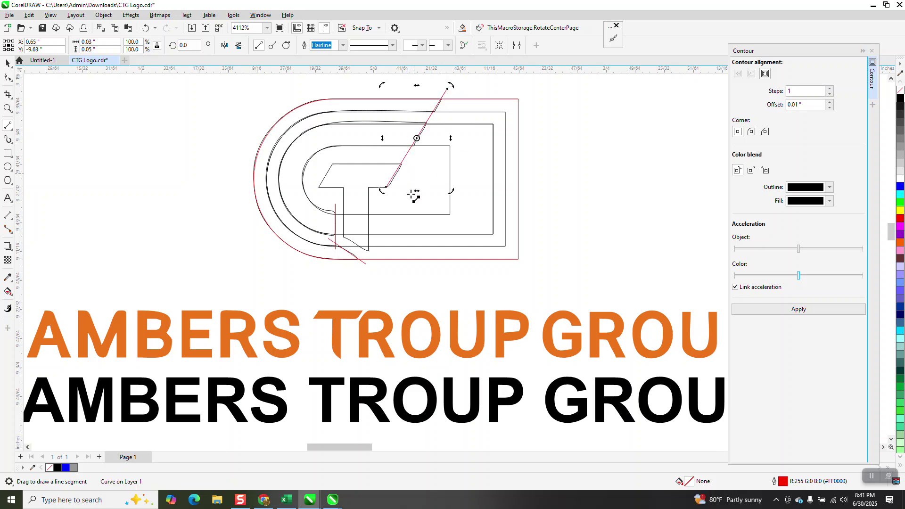
# Step: Zoom in on the new line, zoom back out to both text lines, and select the logo group
pyautogui.click(8, 108)
pyautogui.moveTo(299, 150); pyautogui.dragTo(480, 303)
pyautogui.rightClick(554, 235)
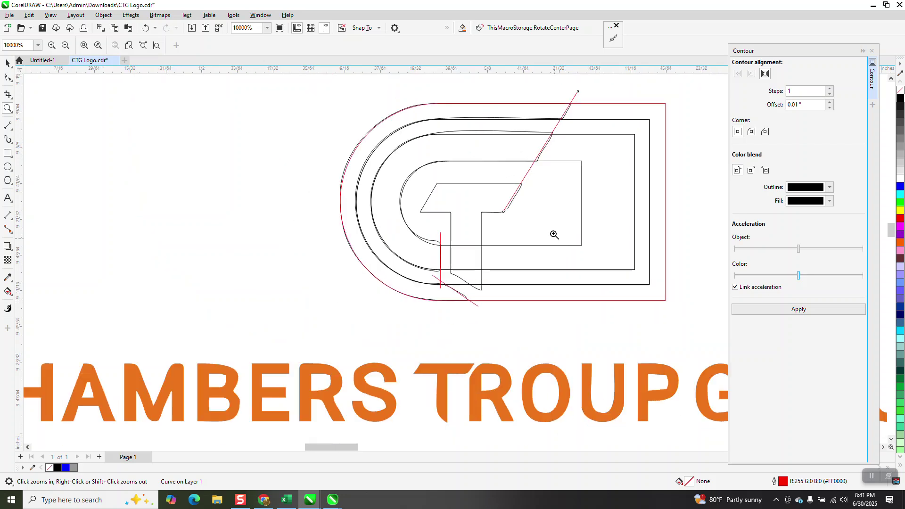
pyautogui.rightClick(139, 133)
pyautogui.click(8, 63)
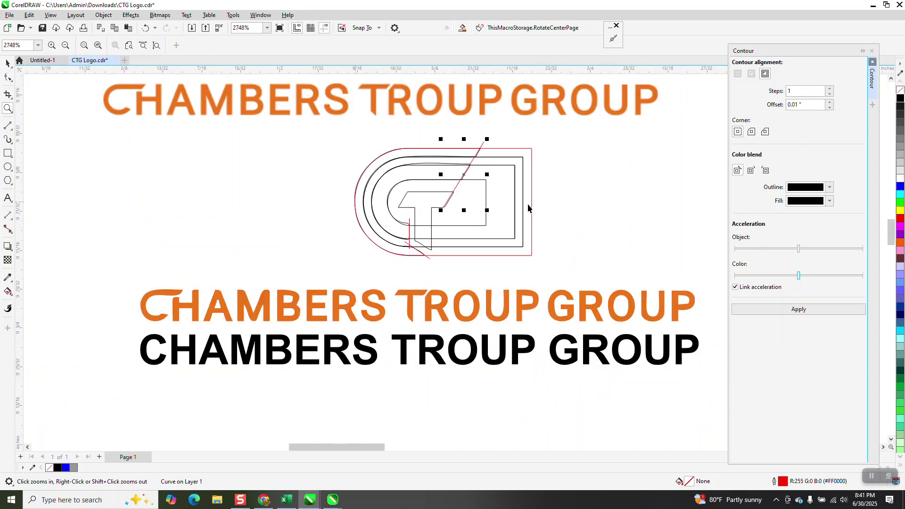
pyautogui.click(438, 197)
pyautogui.click(438, 197)
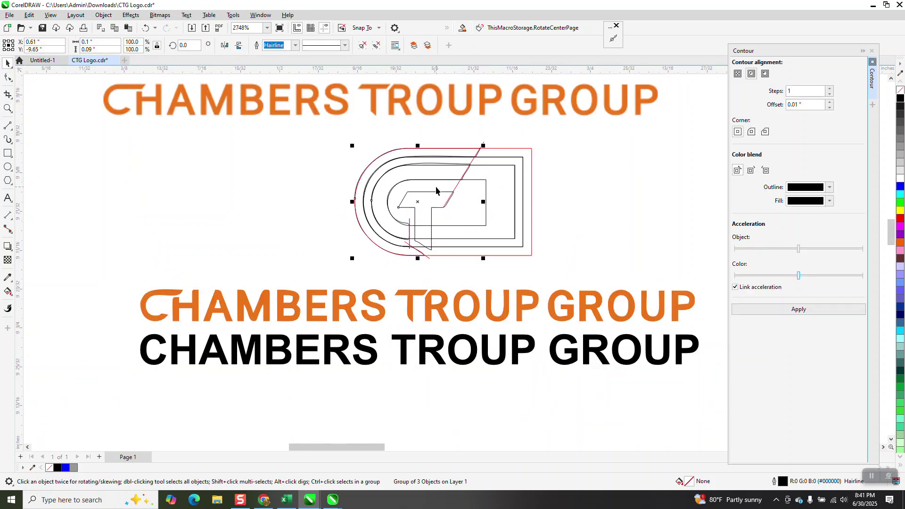
# Step: Shift the logo group half an inch left and set the nudge distance to 0.25 inch
pyautogui.press('Left')
pyautogui.press('Left')
pyautogui.press('Left')
pyautogui.press('Left')
pyautogui.press('Left')
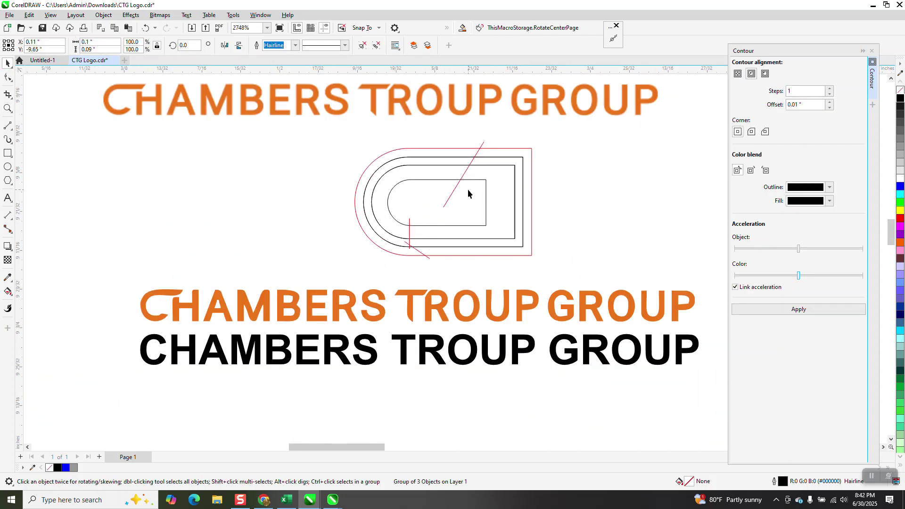
pyautogui.scroll(-1, 572, 210)
pyautogui.scroll(-1, 572, 210)
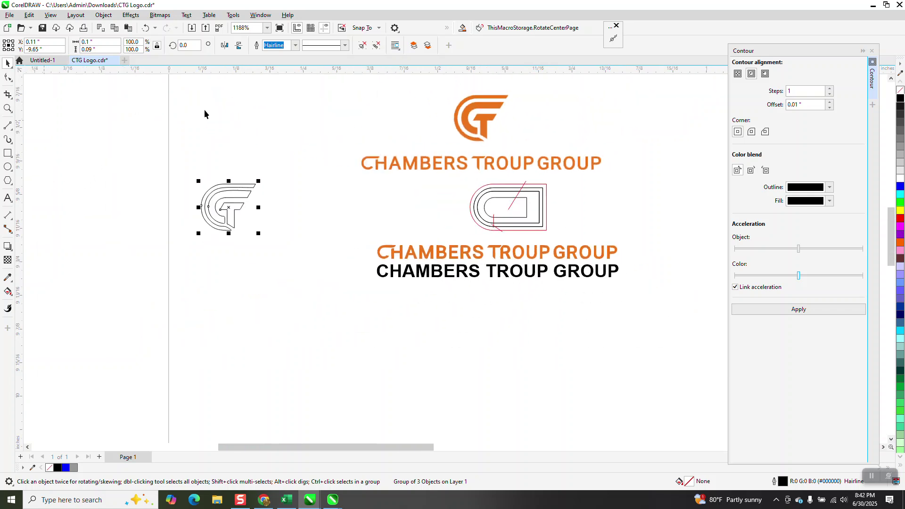
pyautogui.click(278, 127)
pyautogui.doubleClick(325, 47)
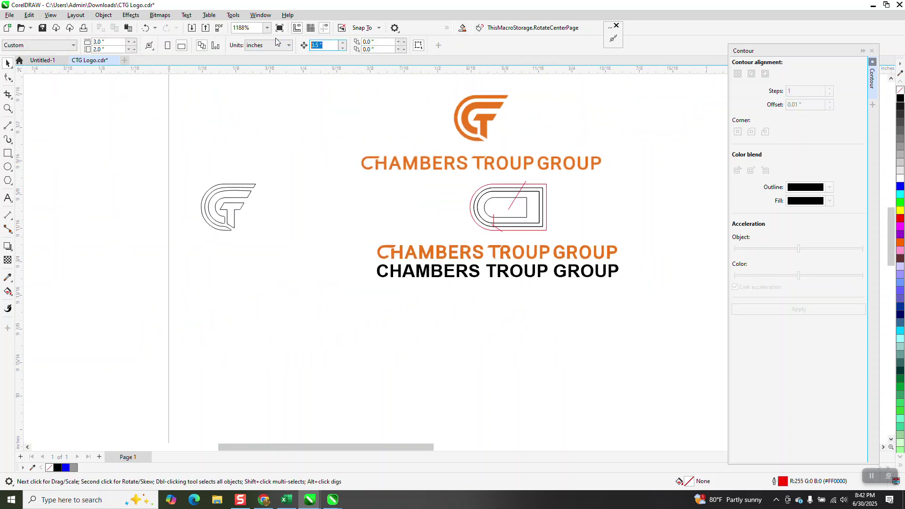
pyautogui.press('BackSpace')
# Step: Nudge the outlined CTG icon 0.25 inch right, then zoom in on its T
pyautogui.moveTo(114, 198); pyautogui.dragTo(290, 218)
pyautogui.moveTo(181, 163); pyautogui.dragTo(304, 250)
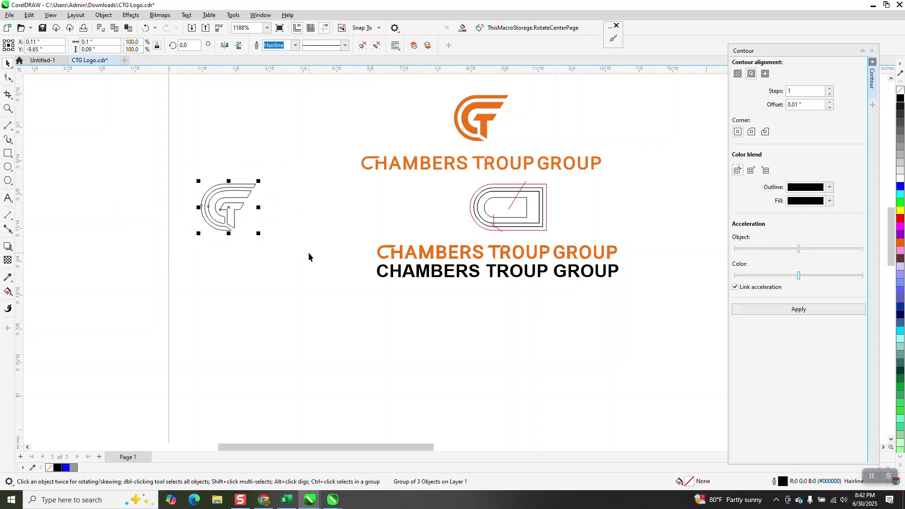
pyautogui.press('Right')
pyautogui.click(8, 108)
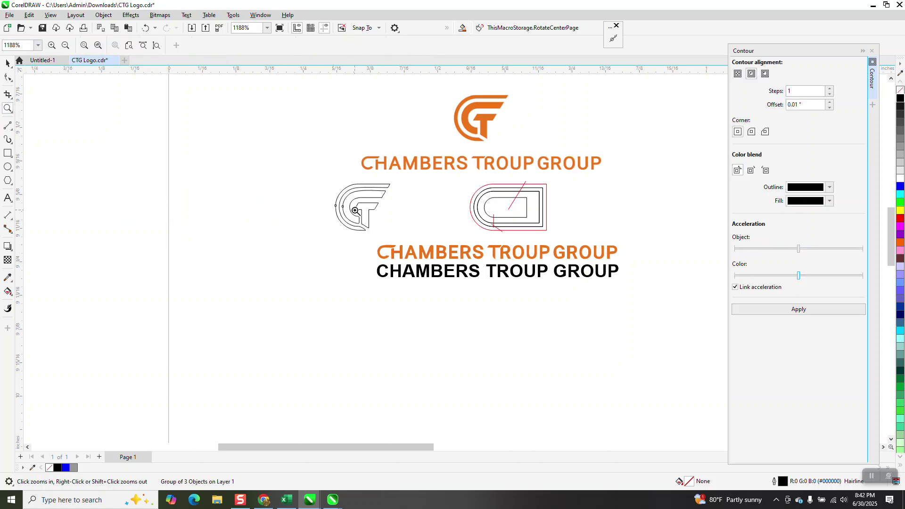
pyautogui.moveTo(353, 202); pyautogui.dragTo(404, 233)
pyautogui.scroll(-3, 380, 241)
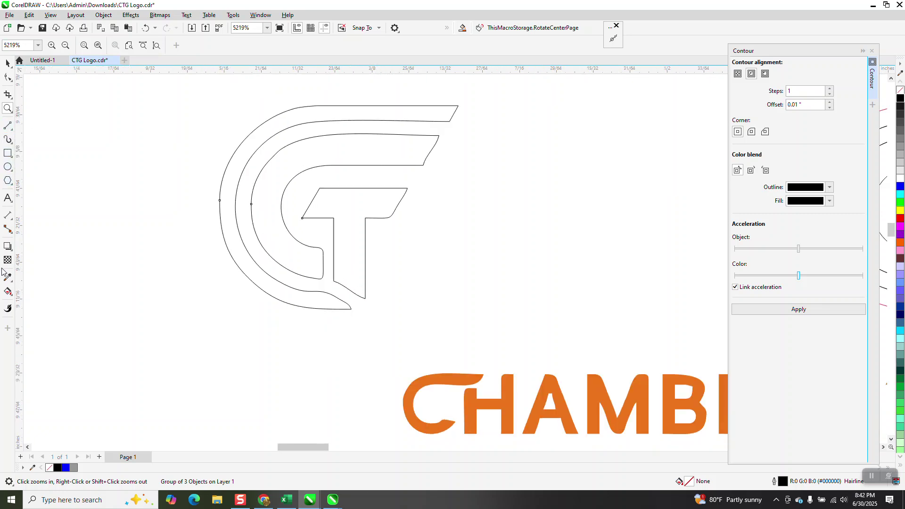
# Step: Smart Fill the T into a new shape, nudge it into the contoured rings, and remove its cyan fill
pyautogui.click(8, 291)
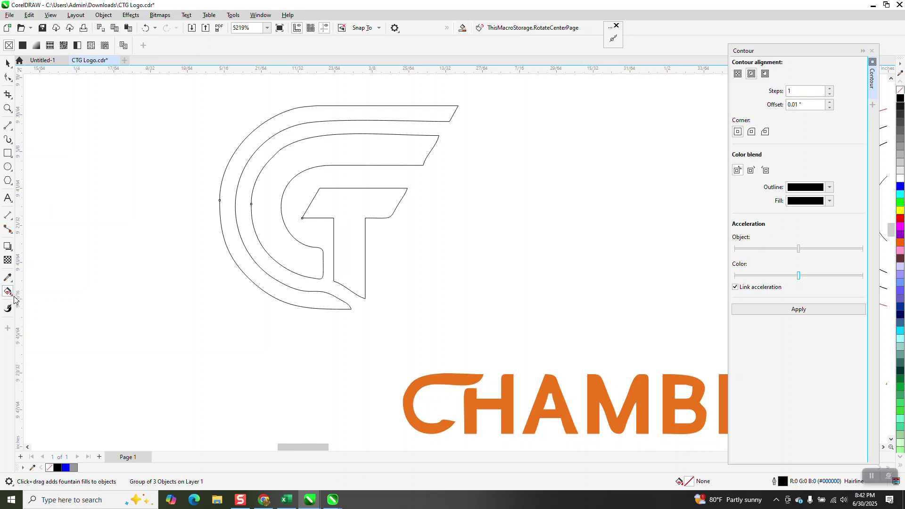
pyautogui.click(14, 298)
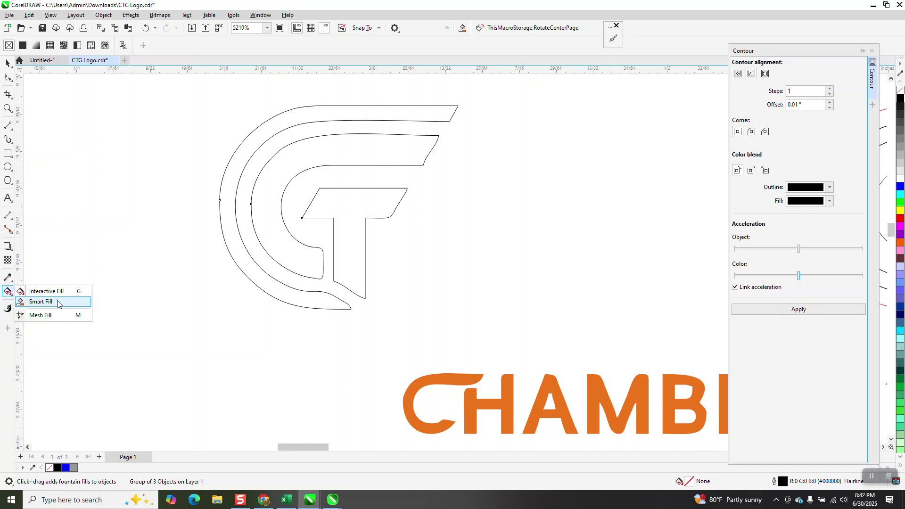
pyautogui.click(59, 299)
pyautogui.click(344, 201)
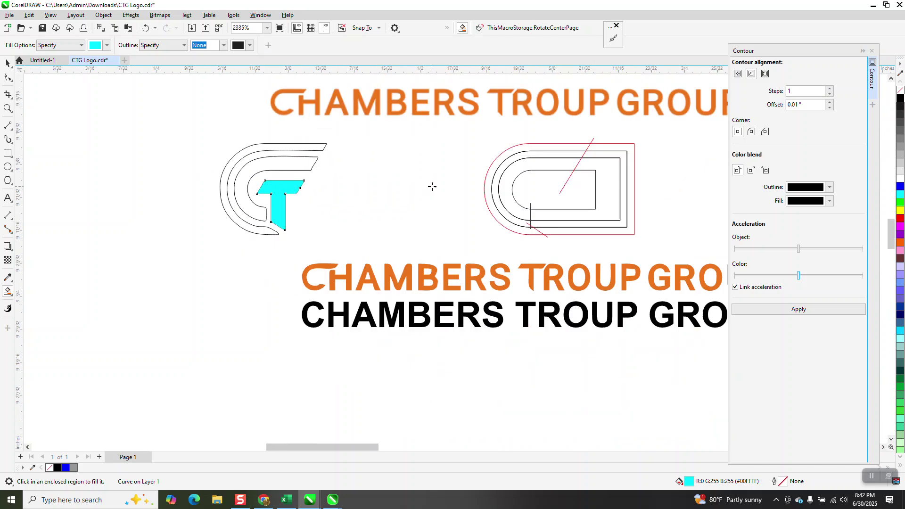
pyautogui.press('Right')
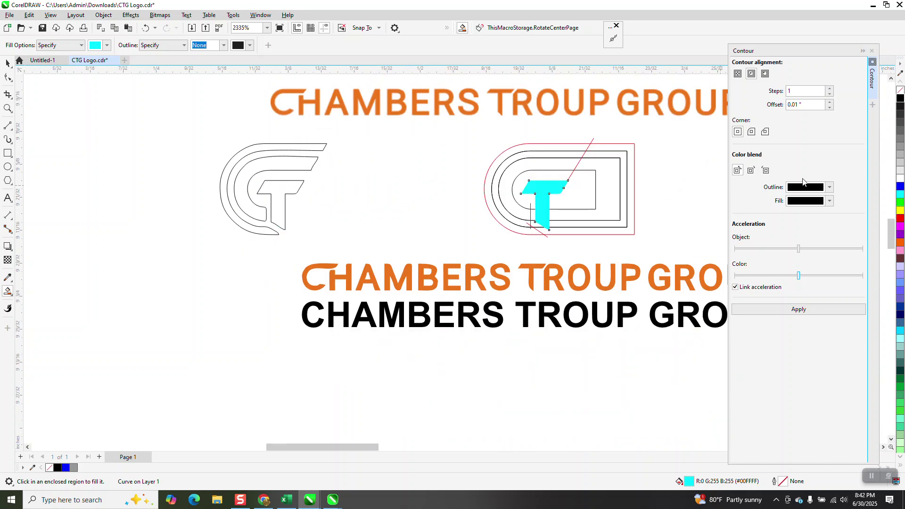
pyautogui.click(900, 90)
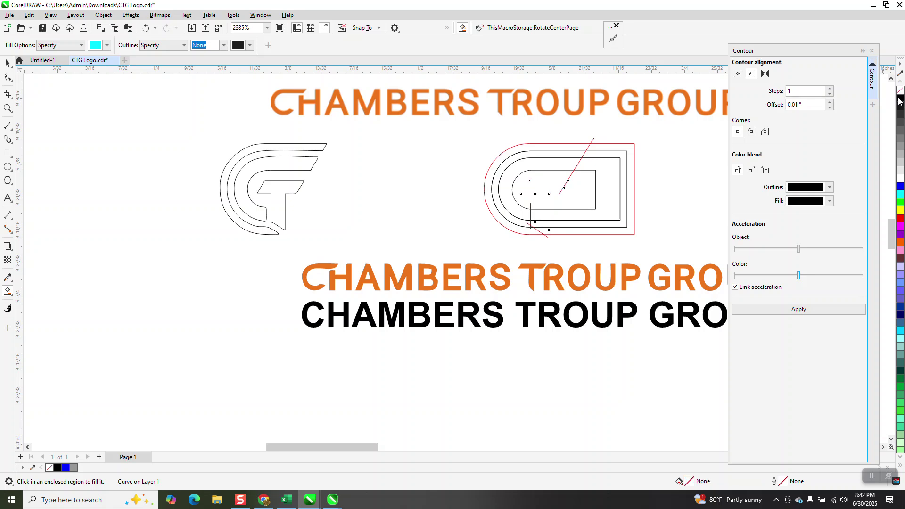
# Step: Delete the extra node on the copied T's slanted edge and convert its curved segments To Line
pyautogui.click(8, 107)
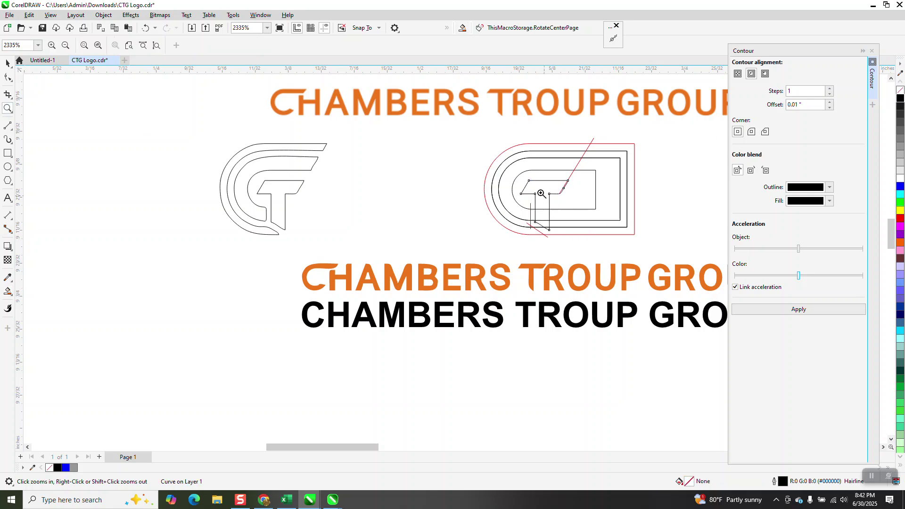
pyautogui.moveTo(547, 225); pyautogui.dragTo(575, 204)
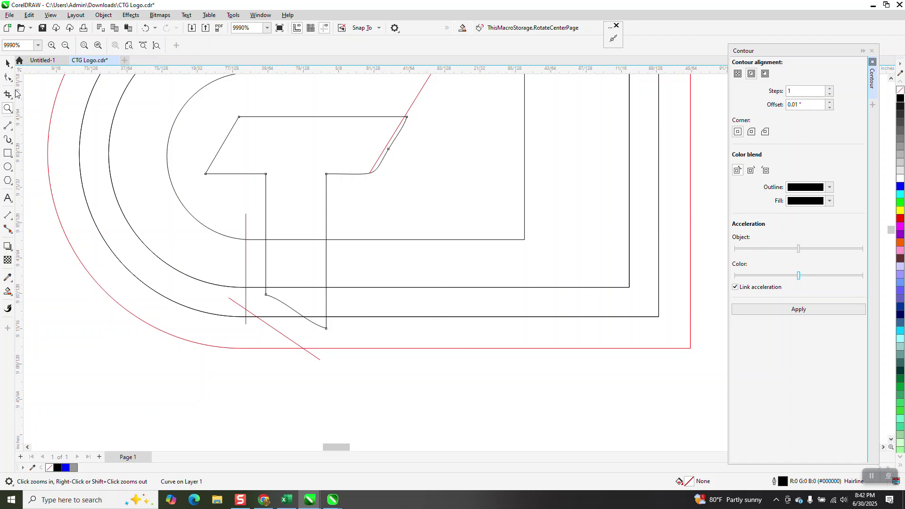
pyautogui.click(8, 77)
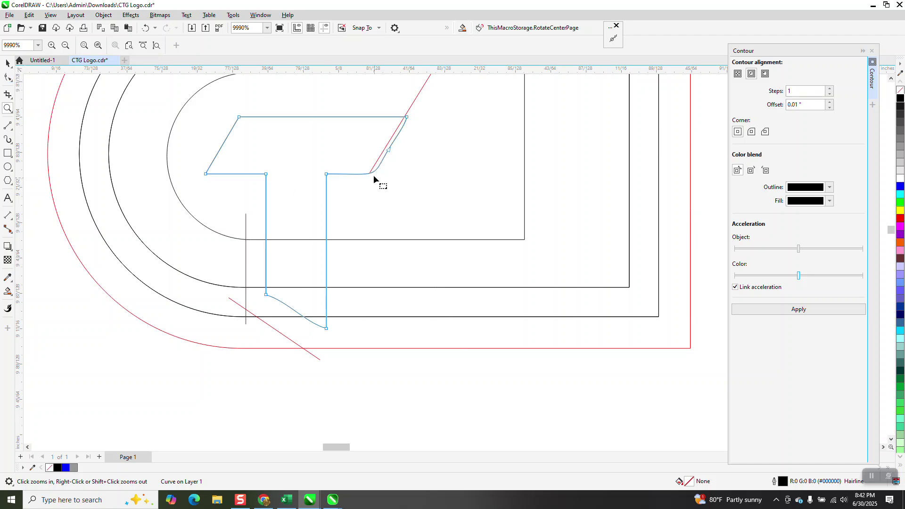
pyautogui.click(372, 170)
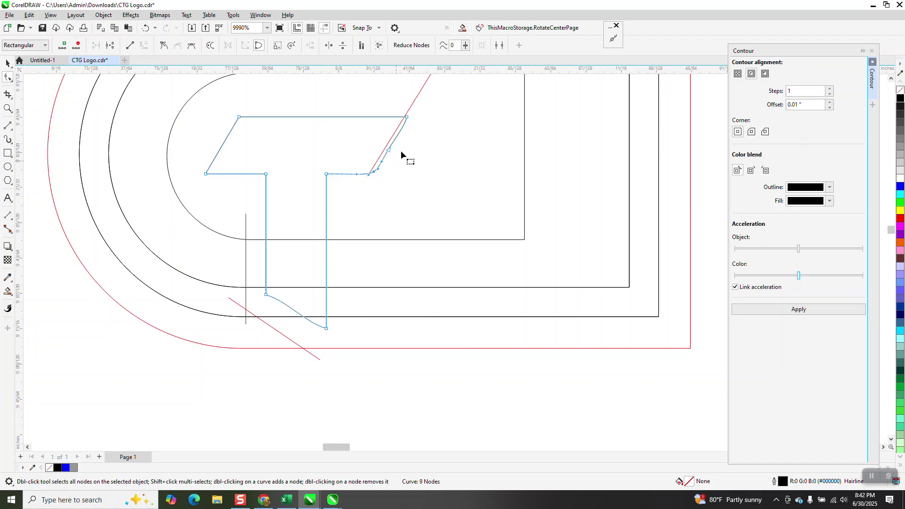
pyautogui.press('Delete')
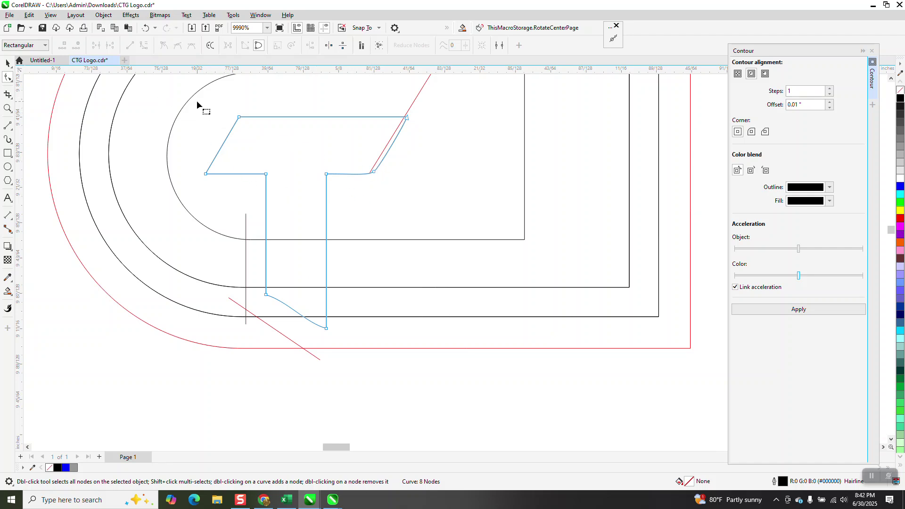
pyautogui.moveTo(197, 103); pyautogui.dragTo(329, 333)
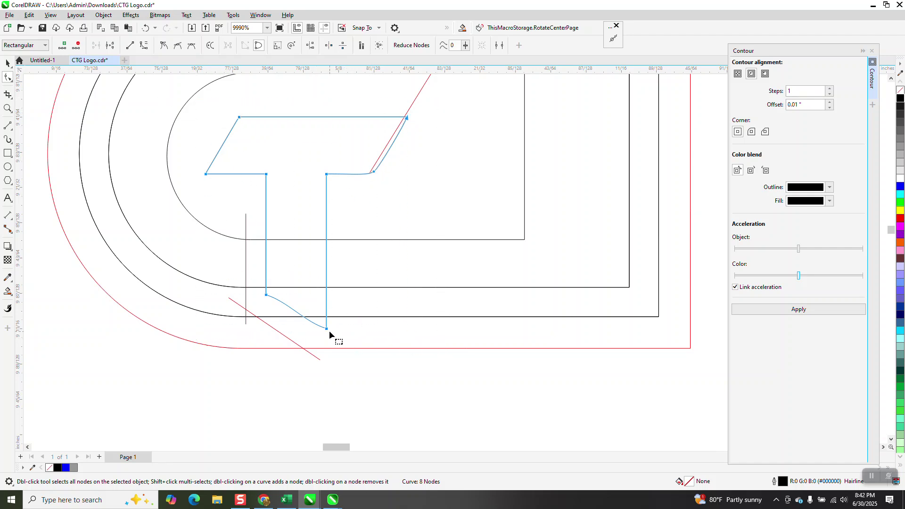
pyautogui.rightClick(329, 333)
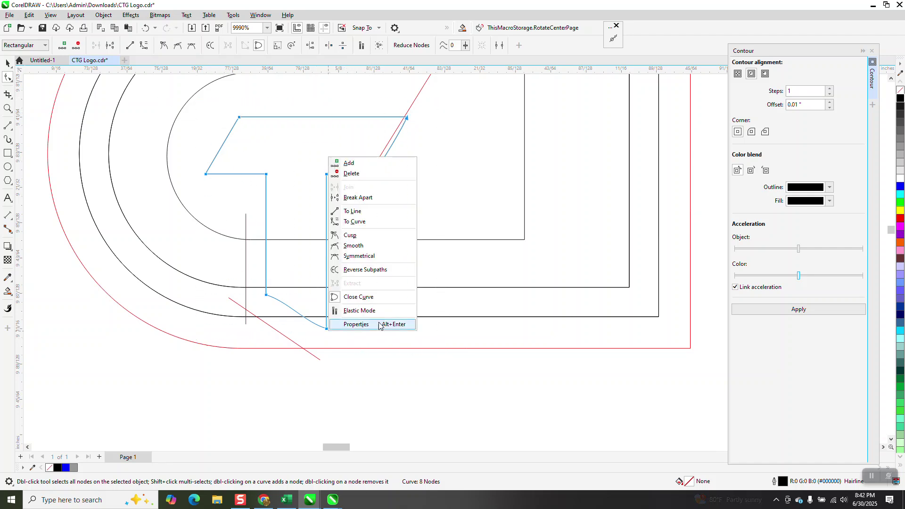
pyautogui.click(353, 212)
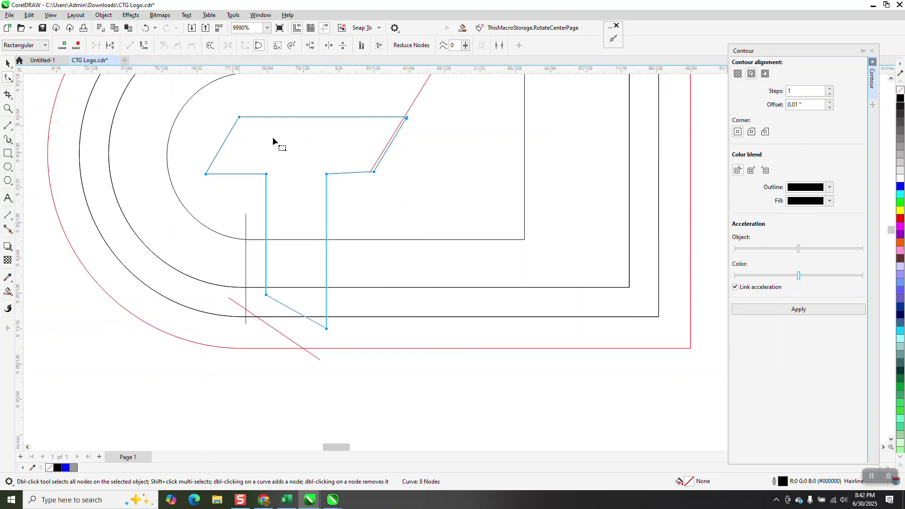
pyautogui.scroll(-2, 367, 232)
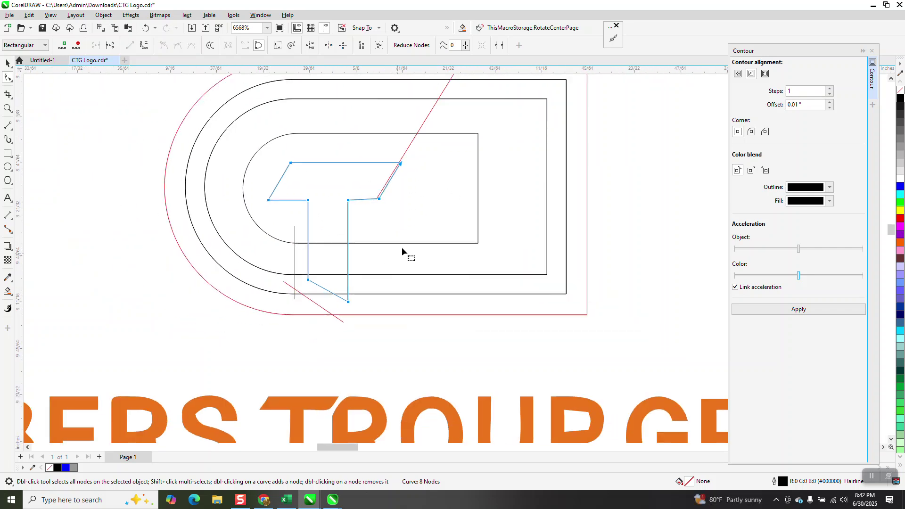
# Step: Zoom near the T's top-right corner and snap the red diagonal line onto a node of its bar
pyautogui.click(8, 108)
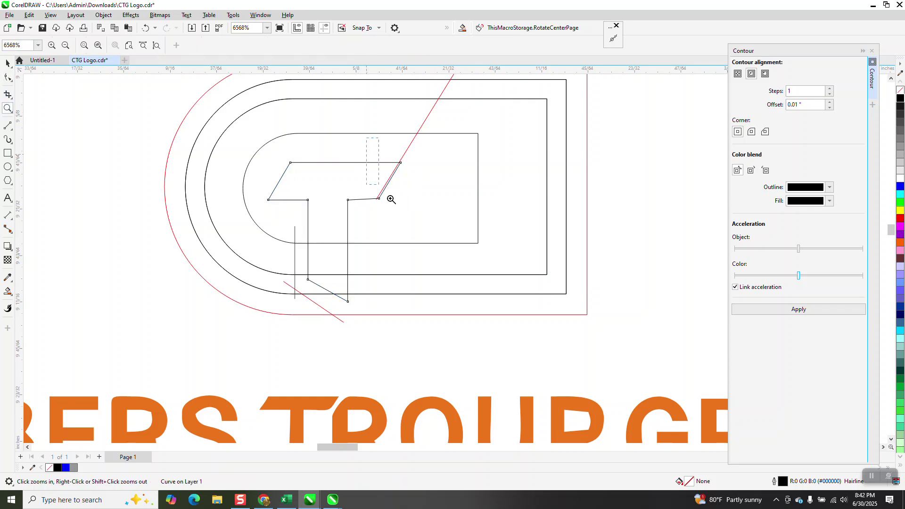
pyautogui.click(406, 198)
pyautogui.scroll(-4, 392, 255)
pyautogui.scroll(-3, 392, 255)
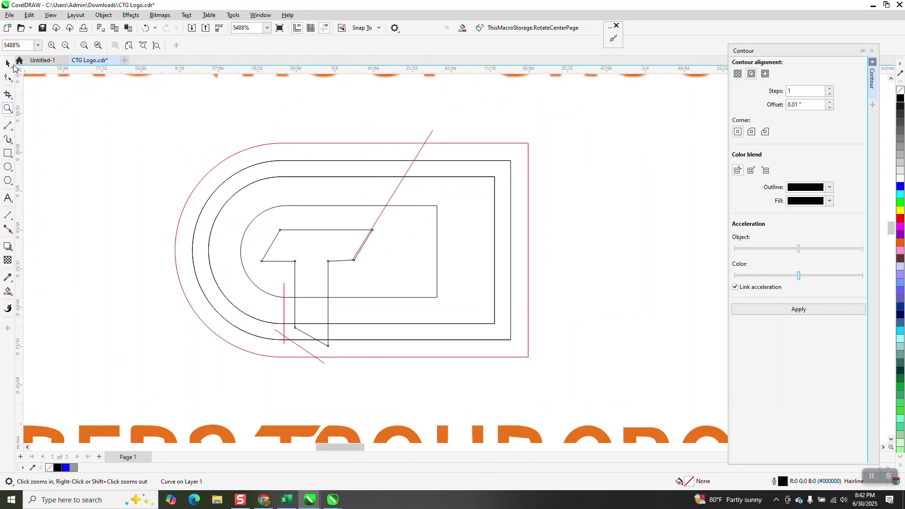
pyautogui.click(8, 62)
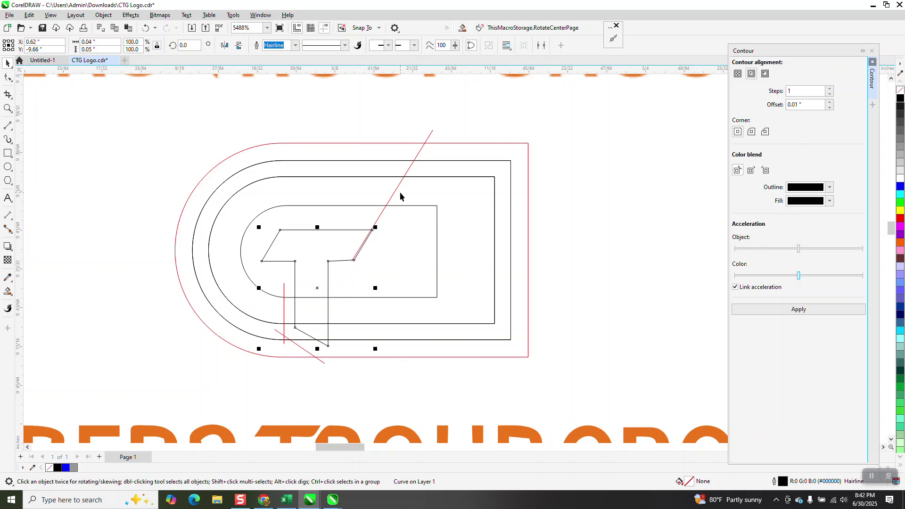
pyautogui.moveTo(397, 190); pyautogui.dragTo(358, 265)
pyautogui.scroll(-2, 403, 259)
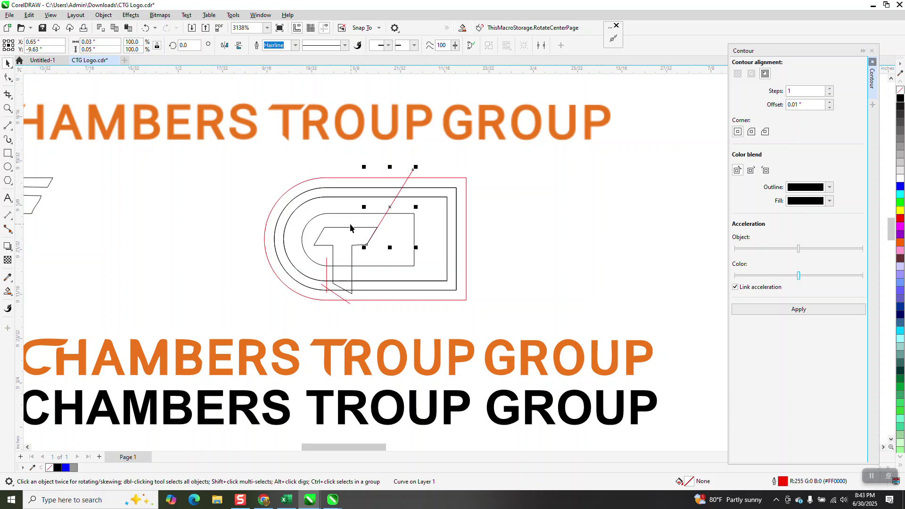
# Step: Smart Fill the icon's outer band, inner band and T in black, shifting each to the right
pyautogui.scroll(-1, 350, 223)
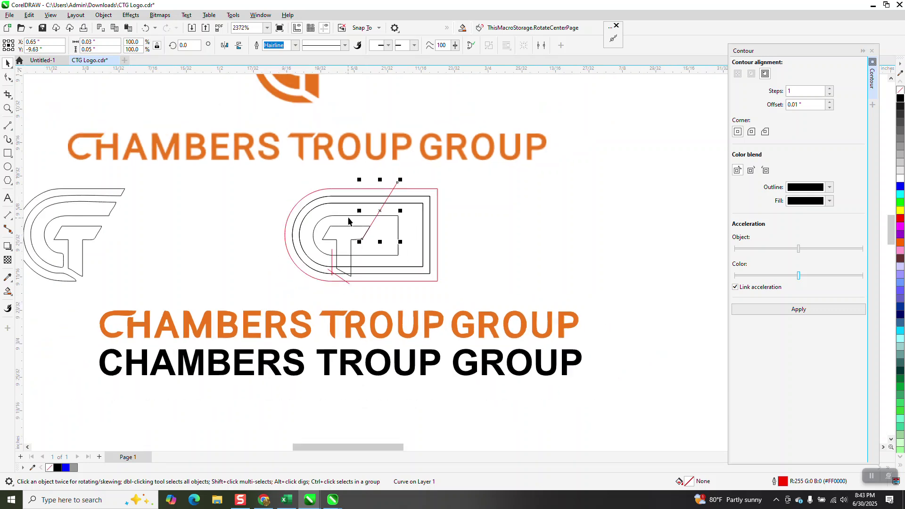
pyautogui.click(9, 292)
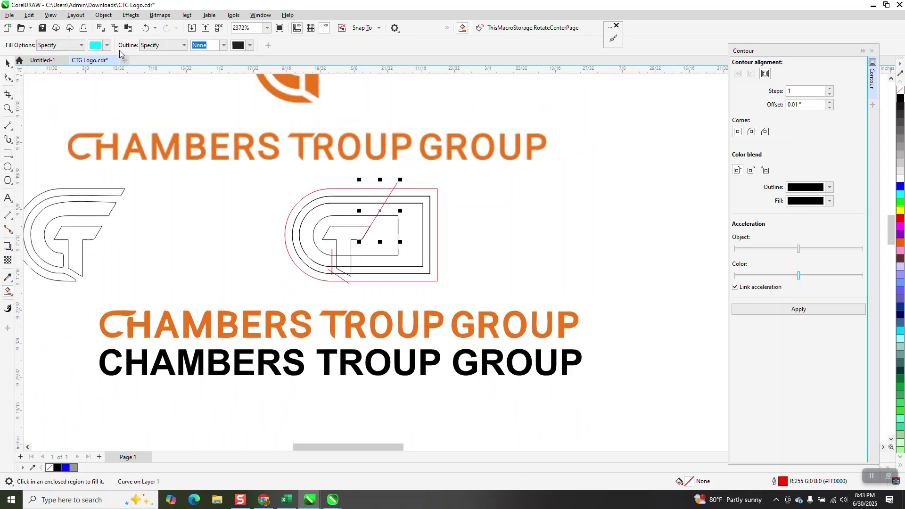
pyautogui.click(107, 46)
pyautogui.click(102, 93)
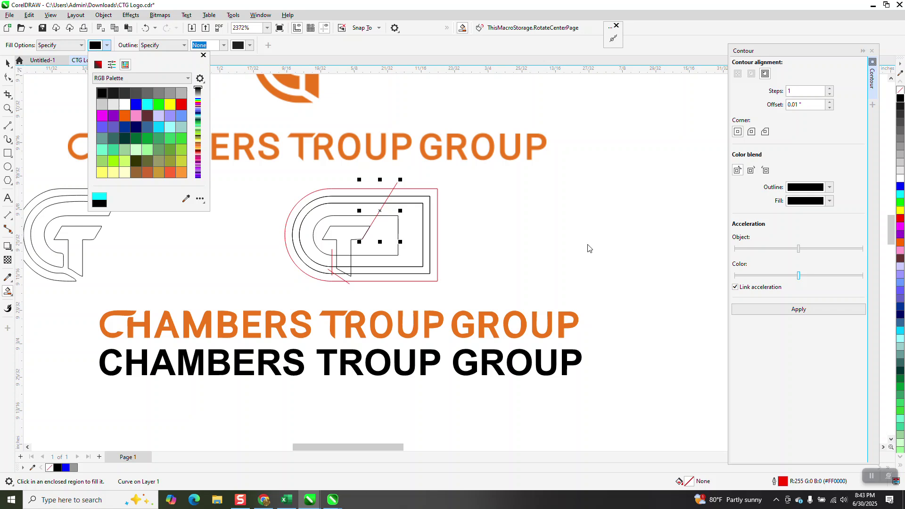
pyautogui.click(379, 195)
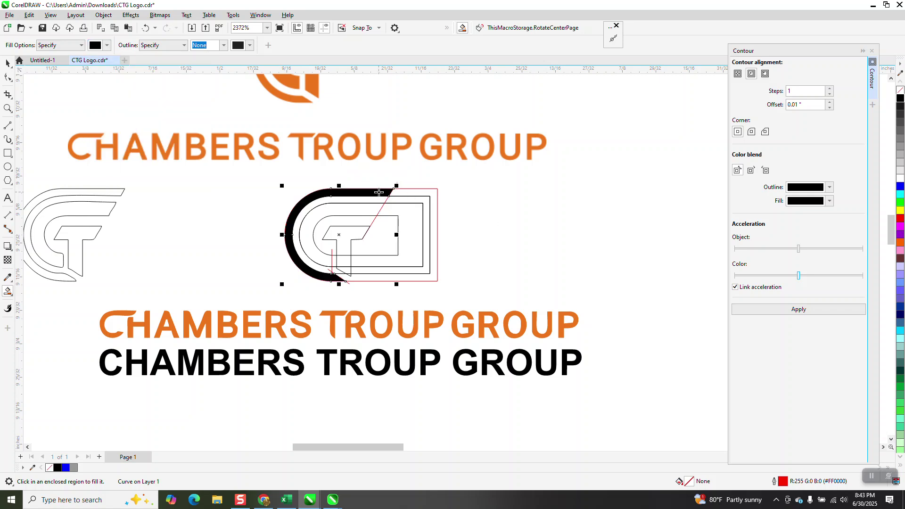
pyautogui.click(379, 193)
pyautogui.hotkey('shift', 'Right')
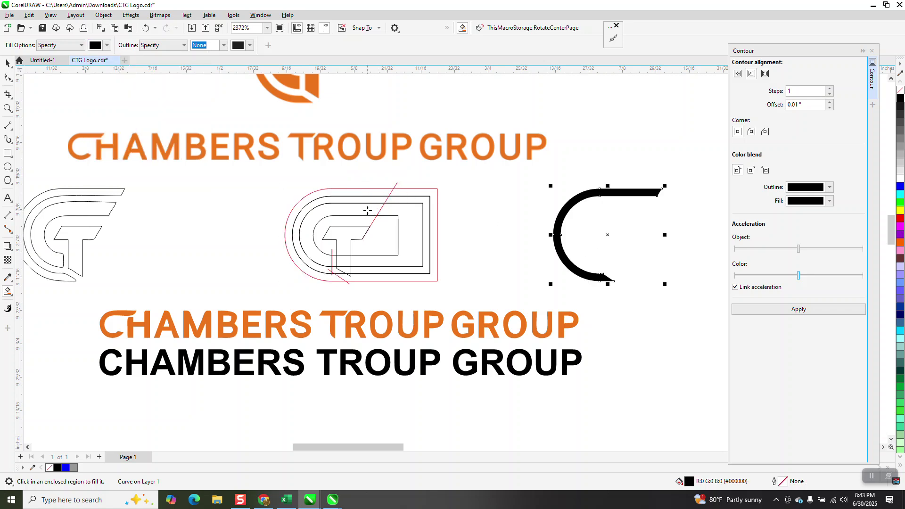
pyautogui.click(367, 208)
pyautogui.hotkey('shift', 'Right')
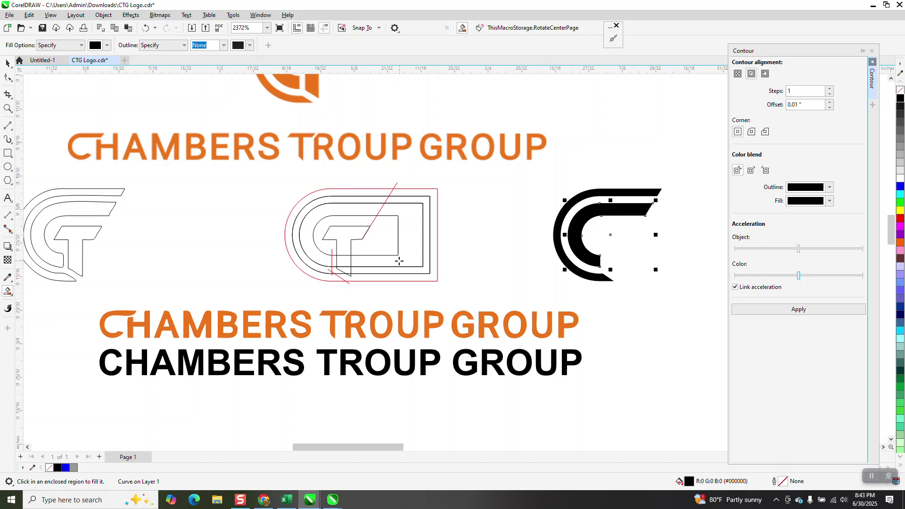
pyautogui.click(347, 230)
pyautogui.hotkey('shift', 'Right')
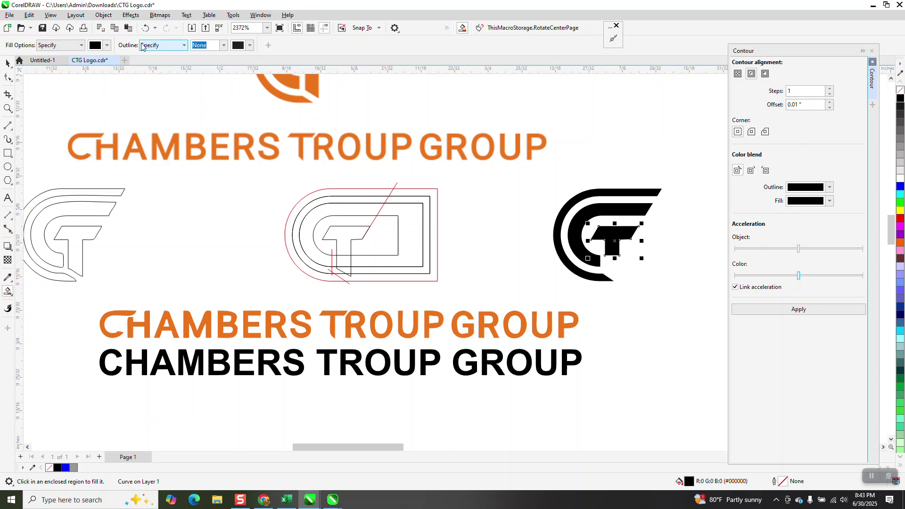
# Step: Undo the black T, then move the T outline into the black C icon, filled black, no outline
pyautogui.click(145, 28)
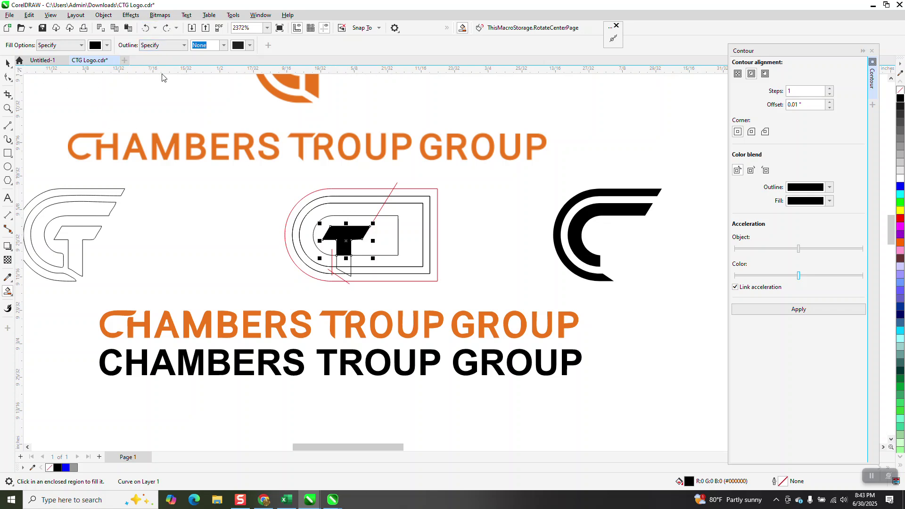
pyautogui.click(146, 28)
pyautogui.click(8, 62)
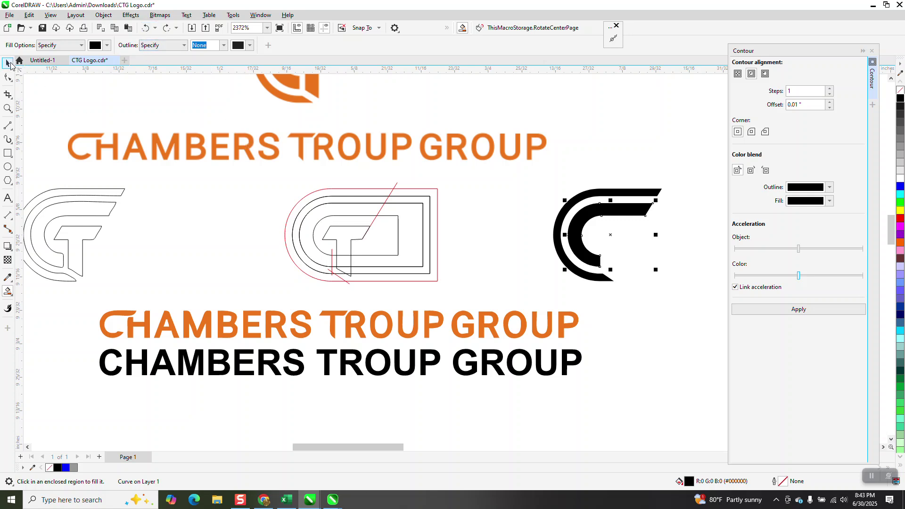
pyautogui.click(325, 229)
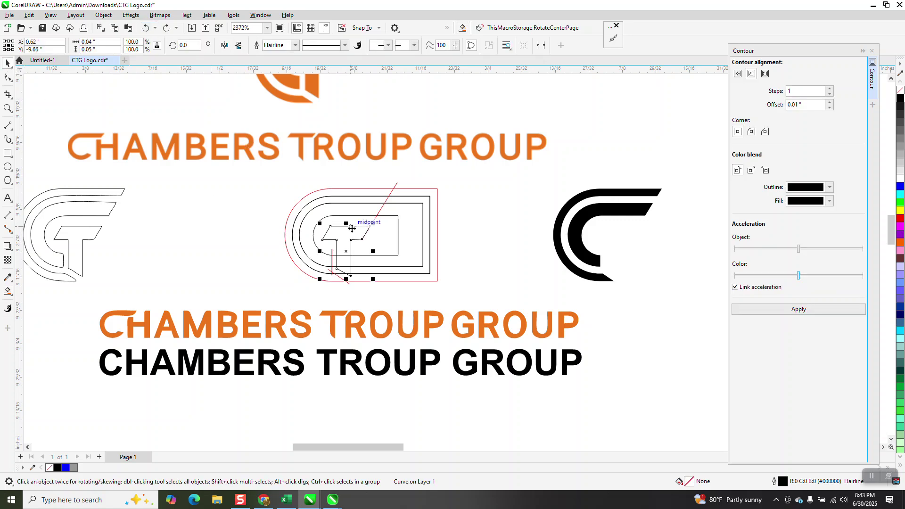
pyautogui.moveTo(346, 227); pyautogui.dragTo(615, 226)
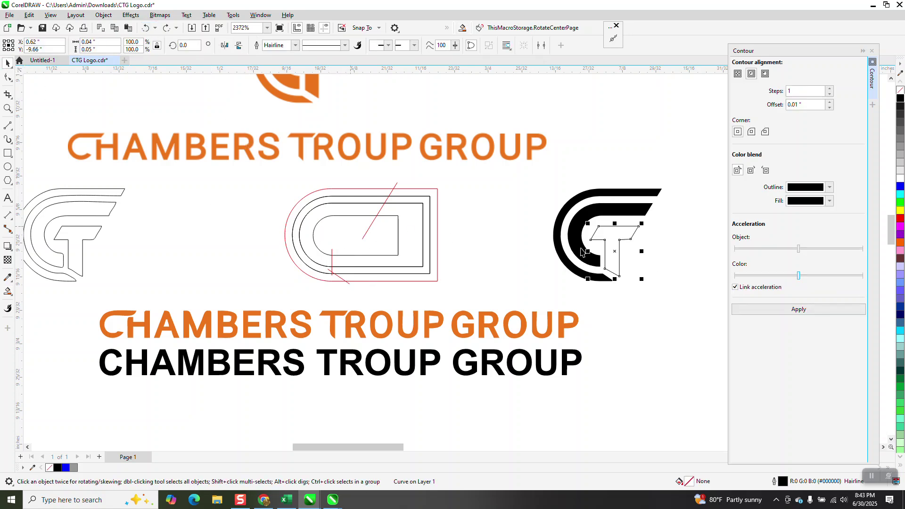
pyautogui.click(900, 98)
pyautogui.rightClick(901, 90)
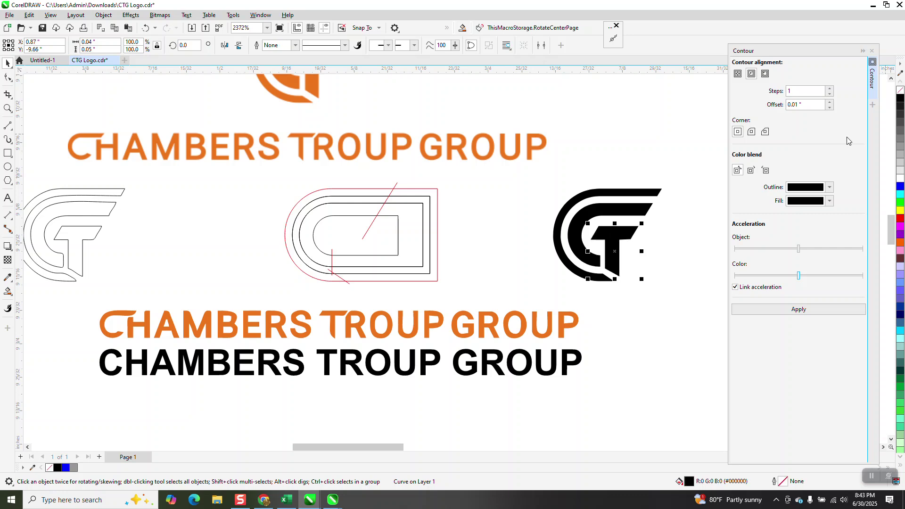
pyautogui.click(673, 263)
pyautogui.scroll(-2, 475, 265)
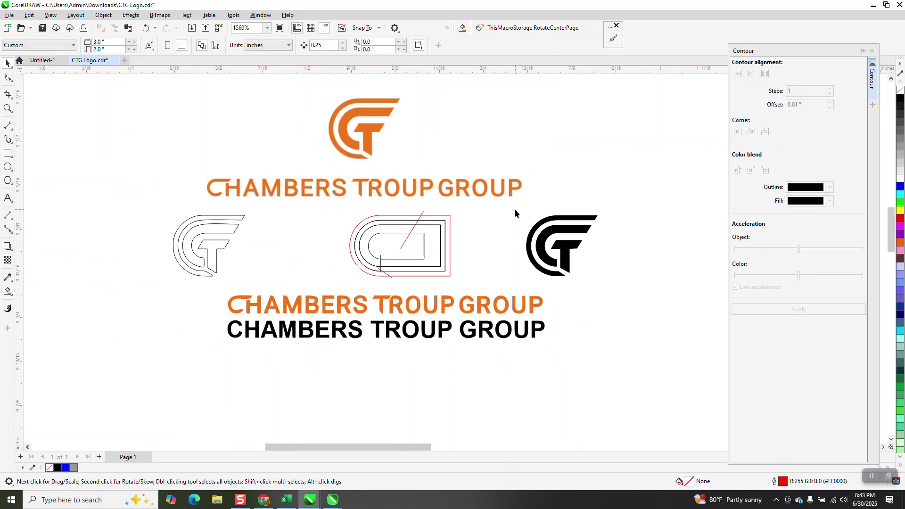
# Step: Group the black icon's three parts and move it beside the orange reference logo
pyautogui.moveTo(516, 211); pyautogui.dragTo(672, 290)
pyautogui.hotkey('ctrl', 'g')
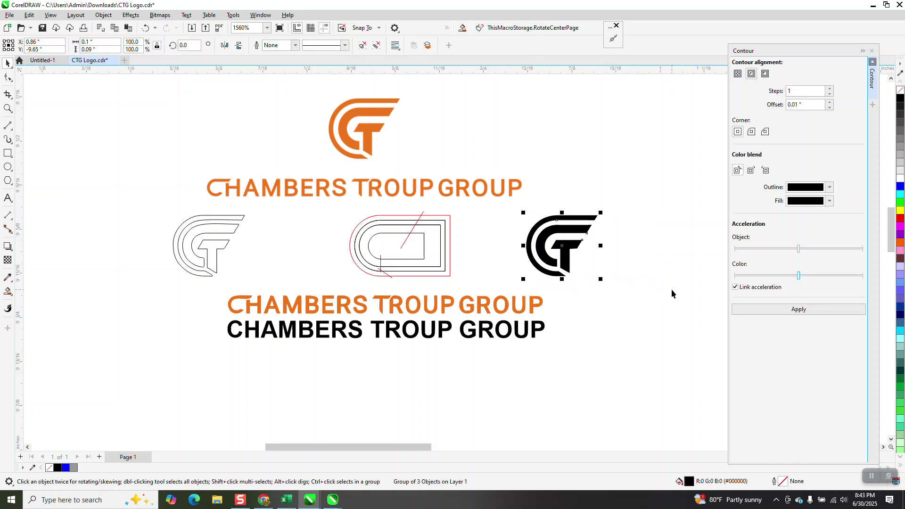
pyautogui.moveTo(553, 236); pyautogui.dragTo(411, 120)
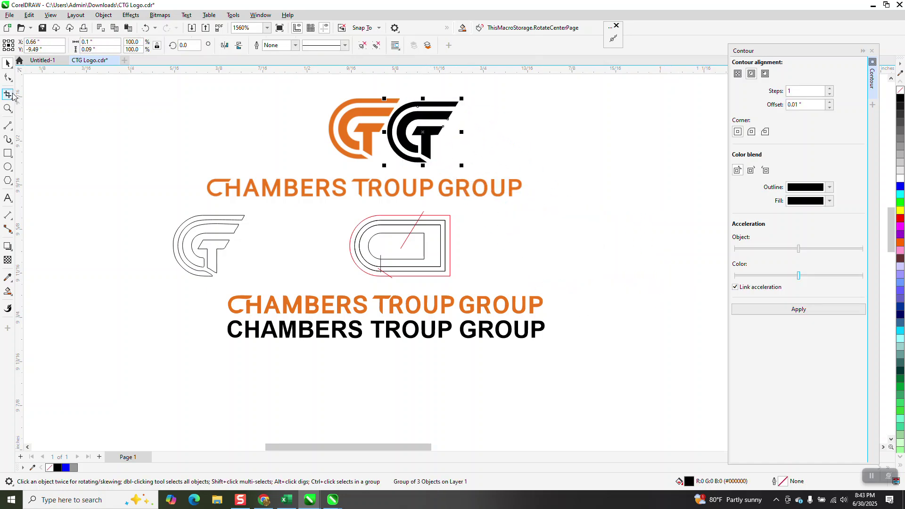
# Step: Zoom in to compare the two CTG icons, the orange bar's corner, and the CHAMBERS lettering
pyautogui.click(8, 108)
pyautogui.moveTo(323, 95); pyautogui.dragTo(500, 175)
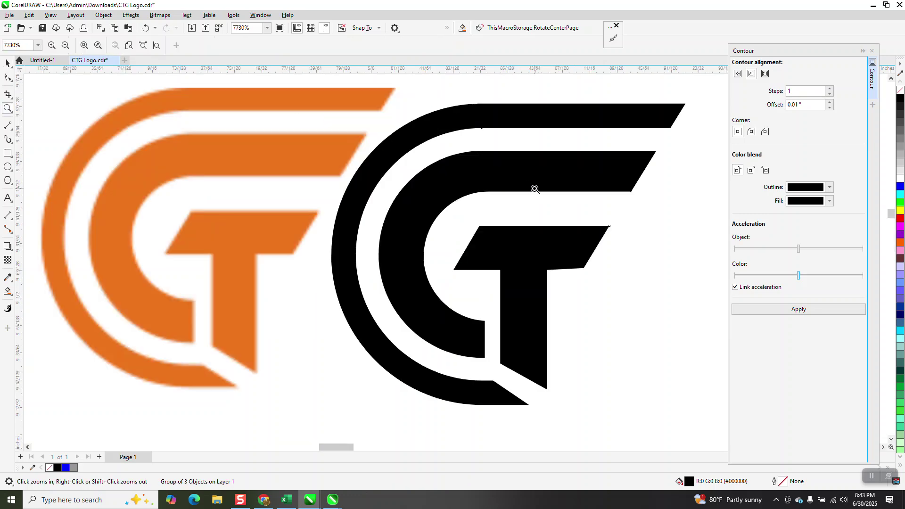
pyautogui.moveTo(336, 125); pyautogui.dragTo(408, 178)
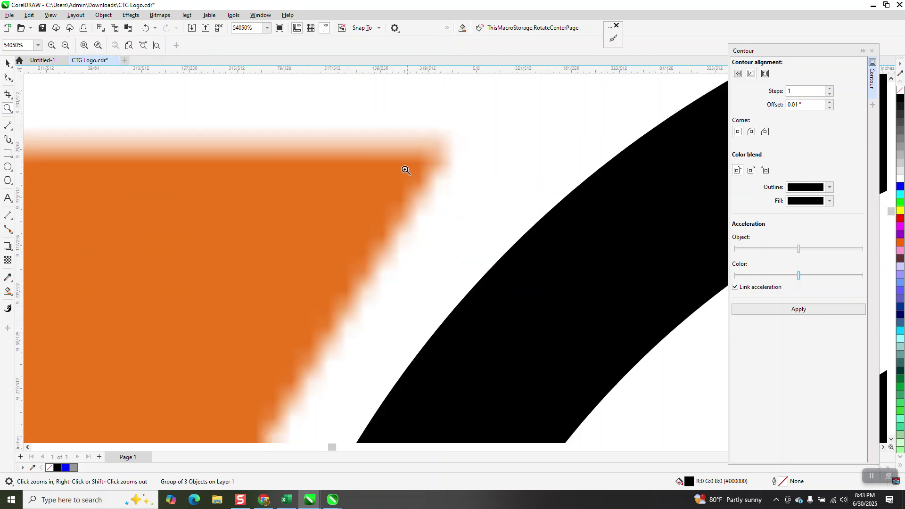
pyautogui.scroll(-5, 435, 156)
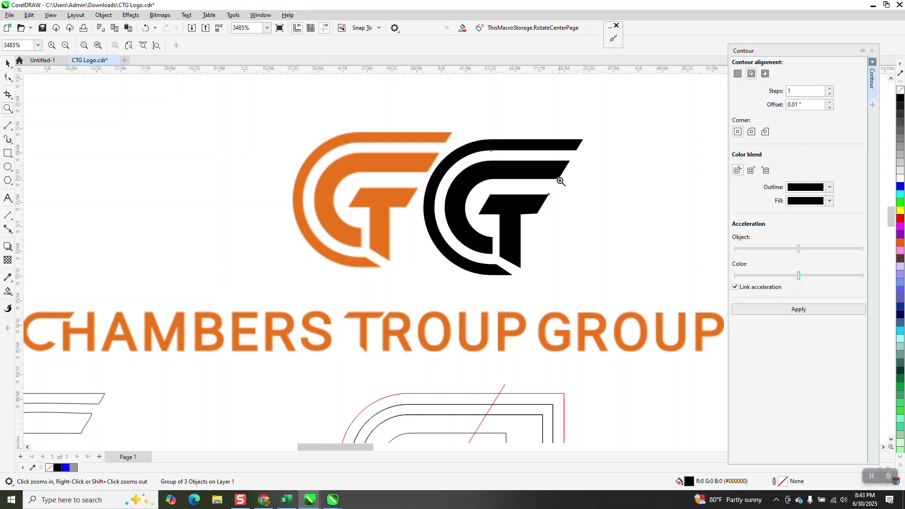
pyautogui.scroll(-2, 541, 176)
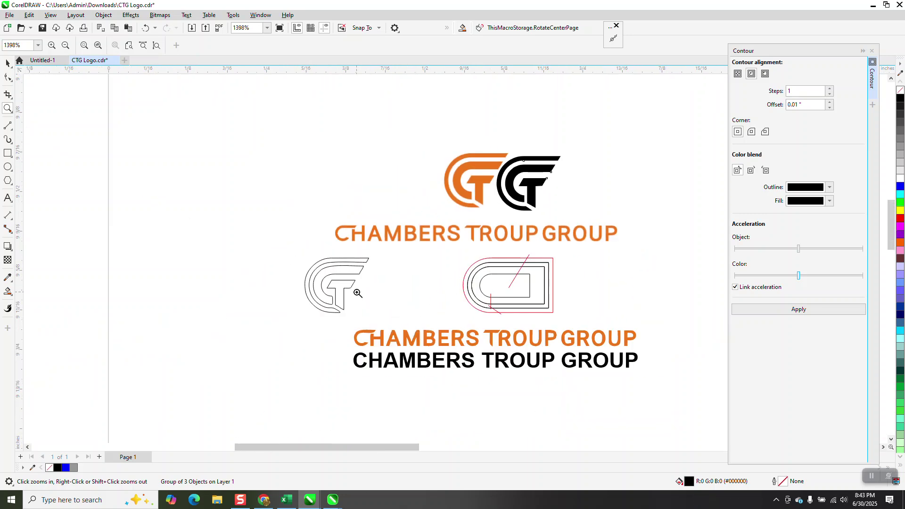
pyautogui.moveTo(342, 310); pyautogui.dragTo(452, 402)
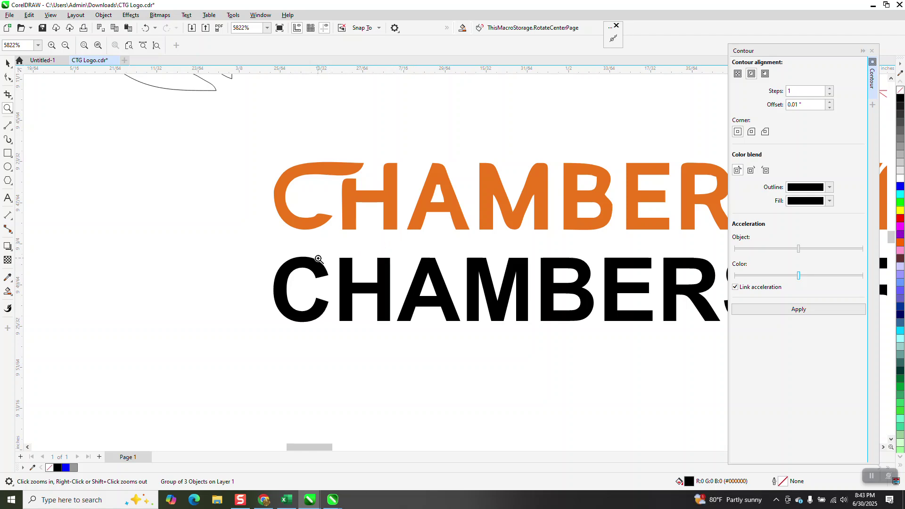
pyautogui.click(7, 63)
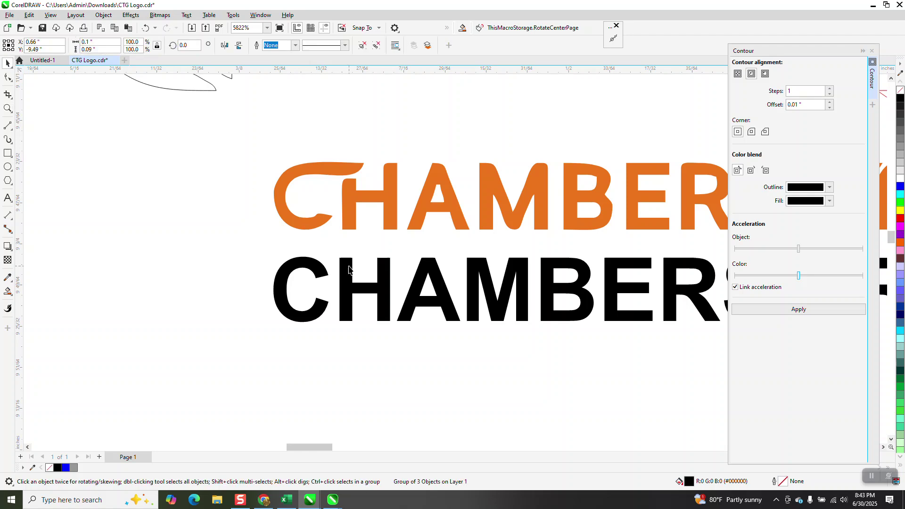
pyautogui.click(350, 267)
pyautogui.click(329, 47)
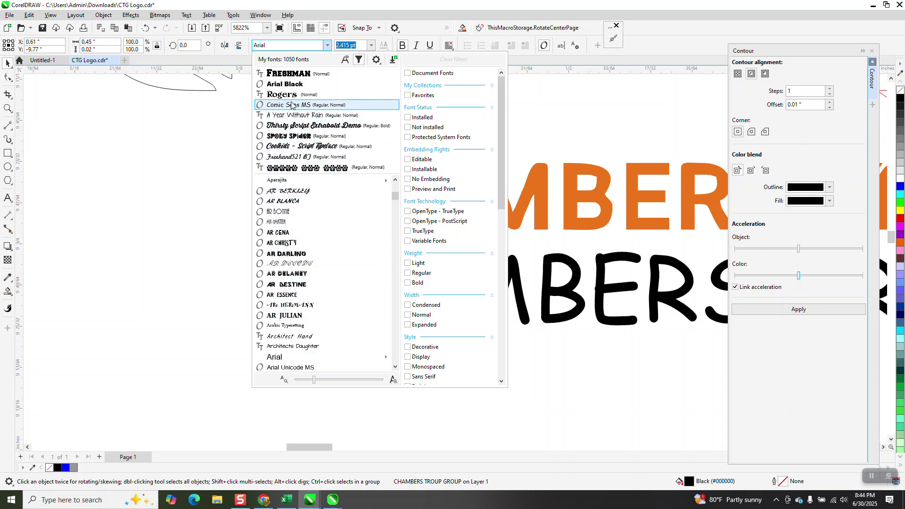
pyautogui.press('Escape')
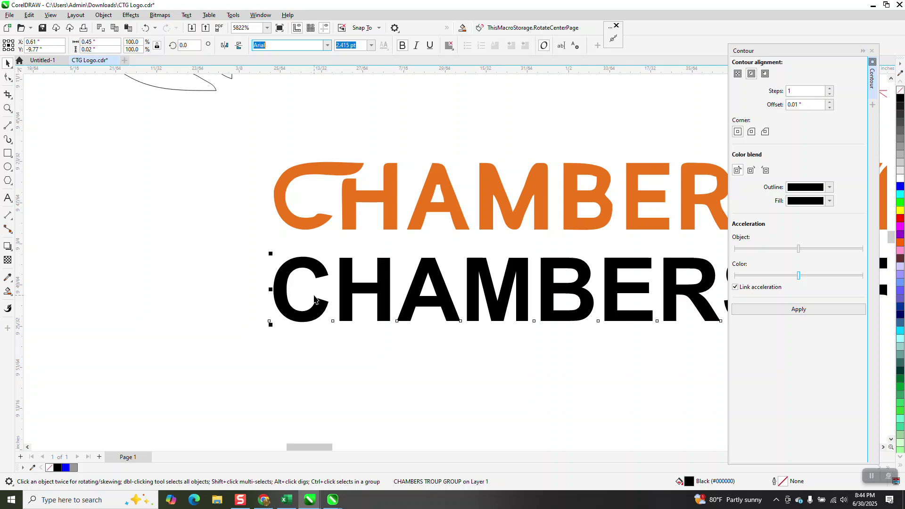
pyautogui.scroll(-5, 279, 255)
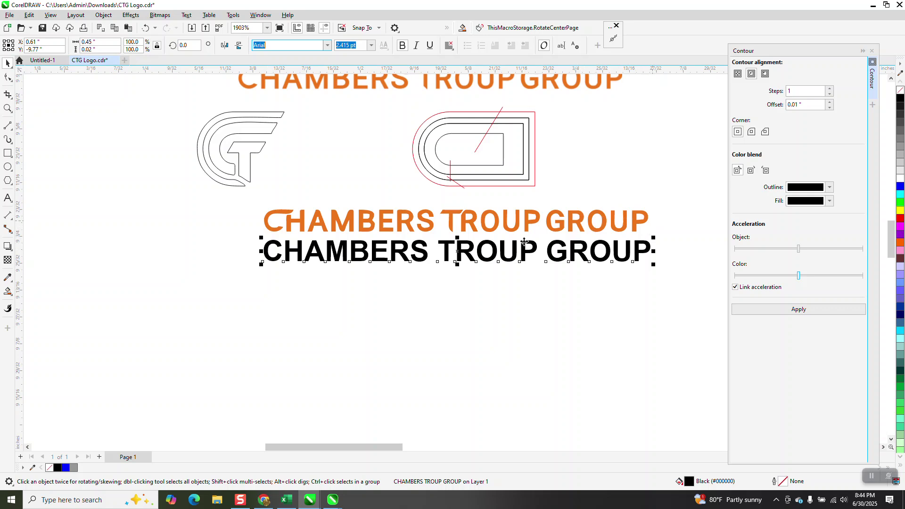
pyautogui.click(8, 109)
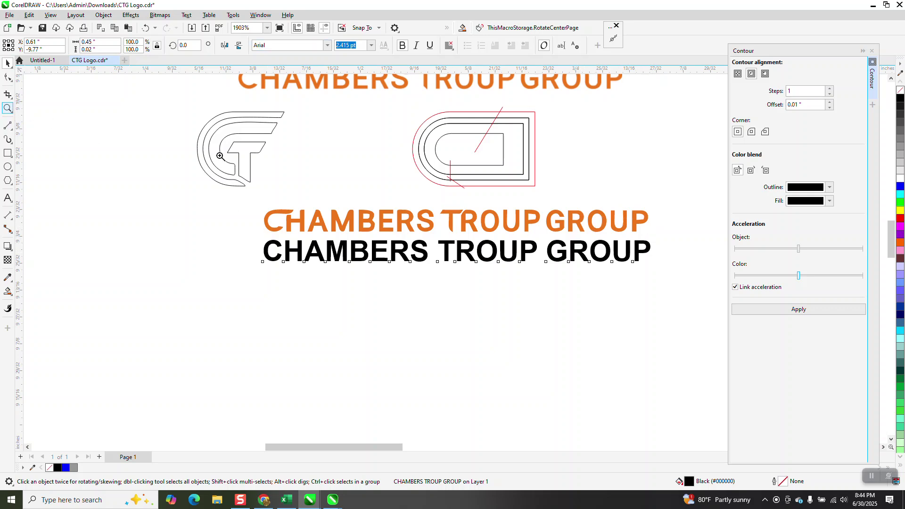
pyautogui.click(511, 289)
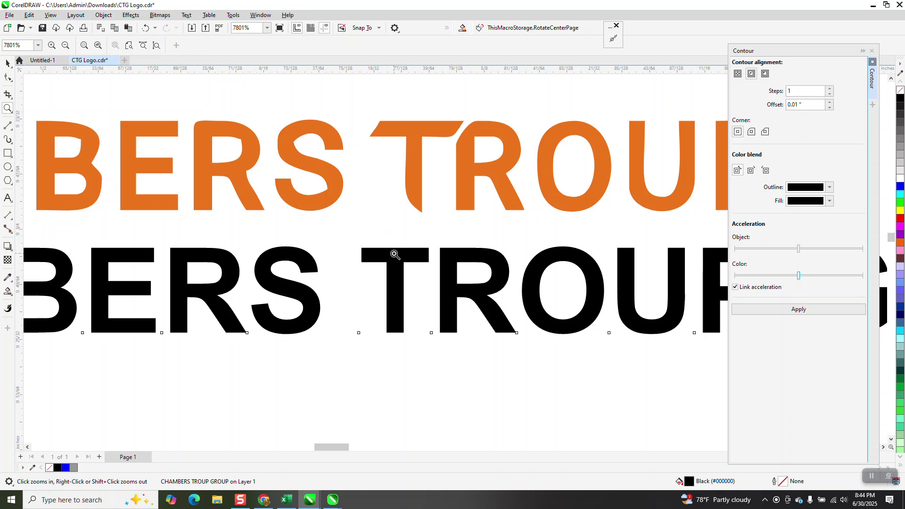
pyautogui.click(8, 63)
# Step: Break Apart the black lettering into words, then break TROUP into separate letters
pyautogui.click(391, 252)
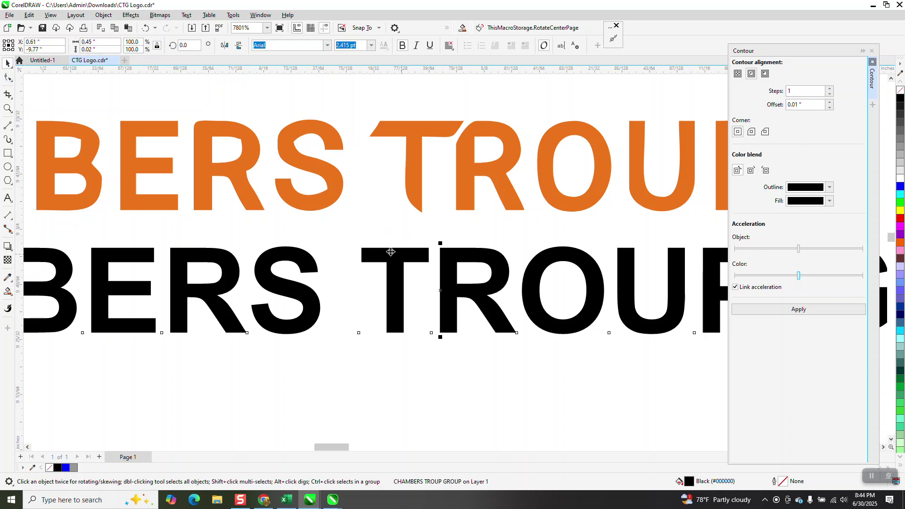
pyautogui.click(103, 14)
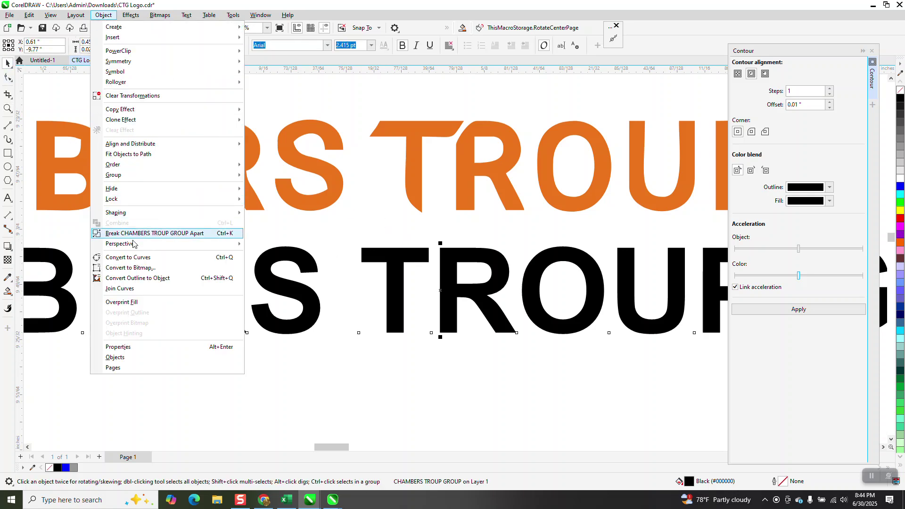
pyautogui.click(155, 233)
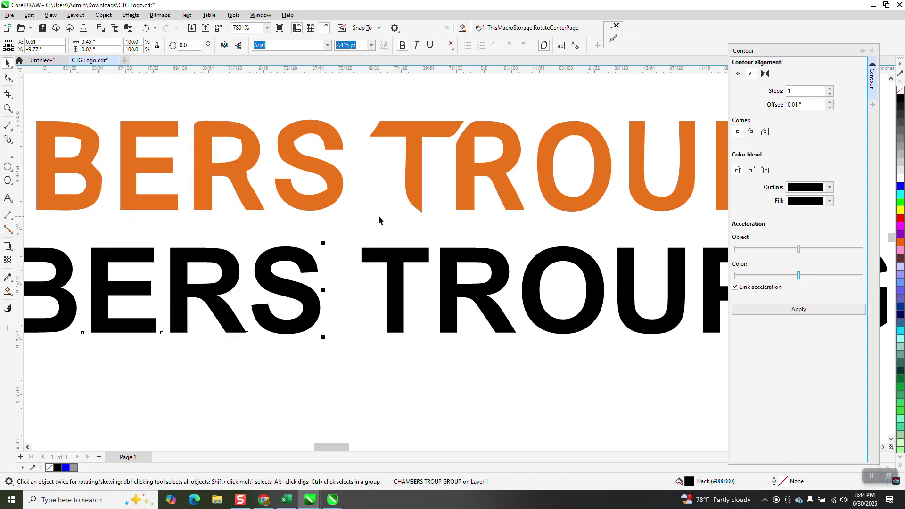
pyautogui.click(398, 253)
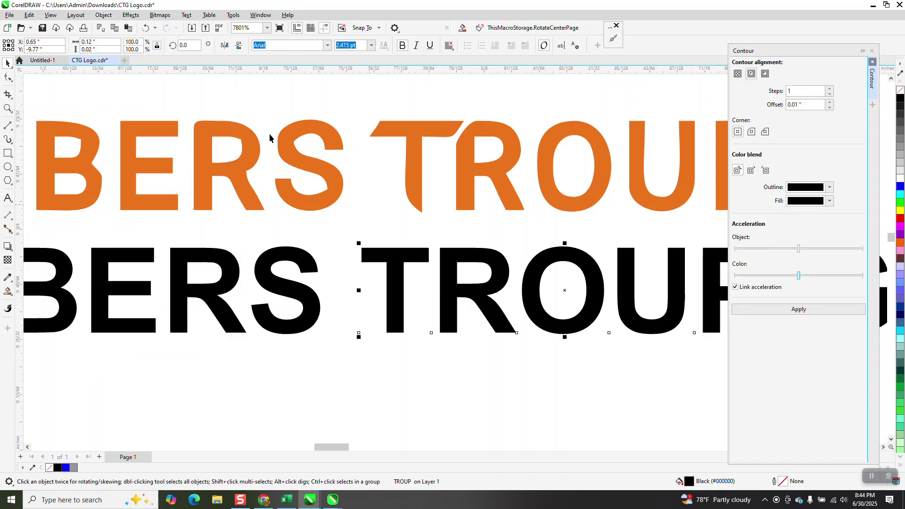
pyautogui.click(103, 15)
pyautogui.click(143, 234)
pyautogui.click(414, 291)
# Step: Give the T of TROUP no fill and a black outline, and convert it to curves
pyautogui.click(394, 288)
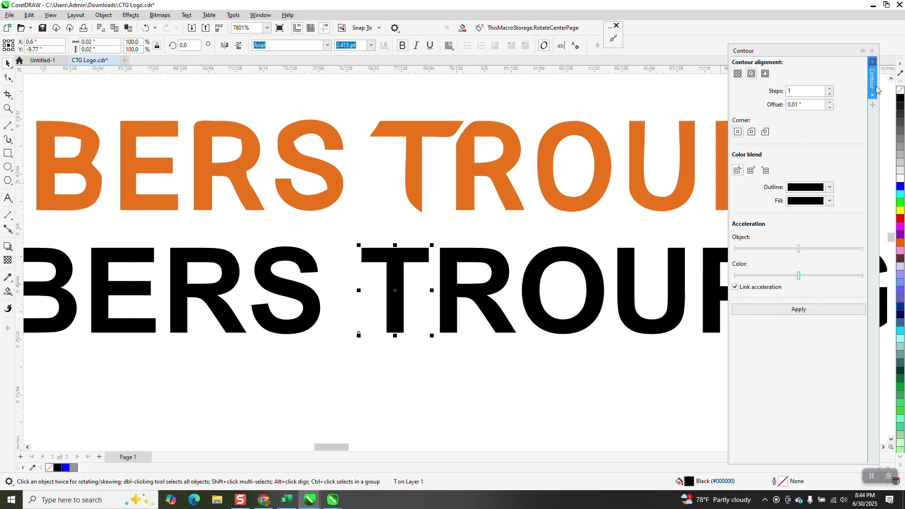
pyautogui.click(899, 92)
pyautogui.rightClick(899, 99)
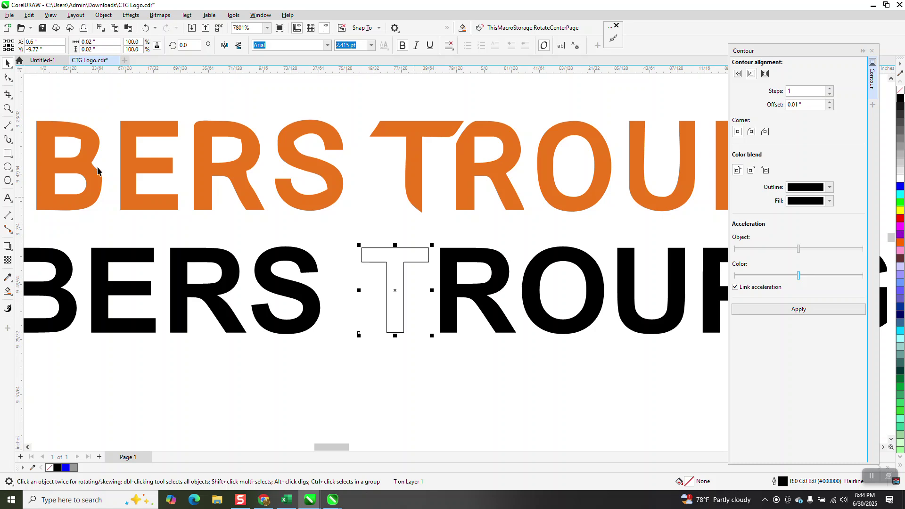
pyautogui.click(8, 77)
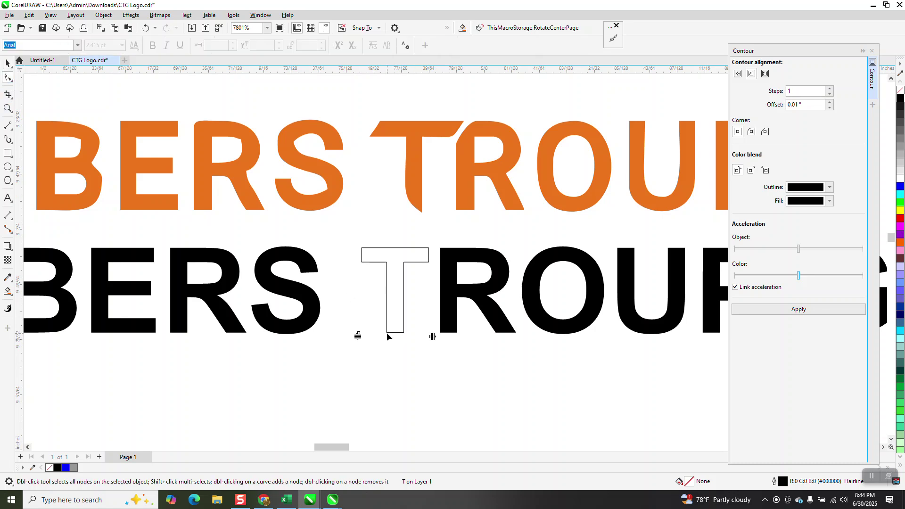
pyautogui.click(8, 63)
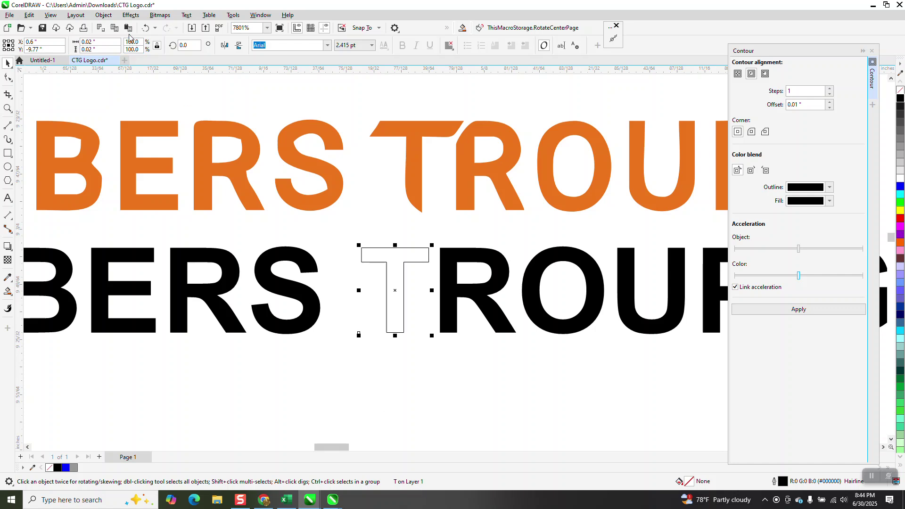
pyautogui.click(104, 15)
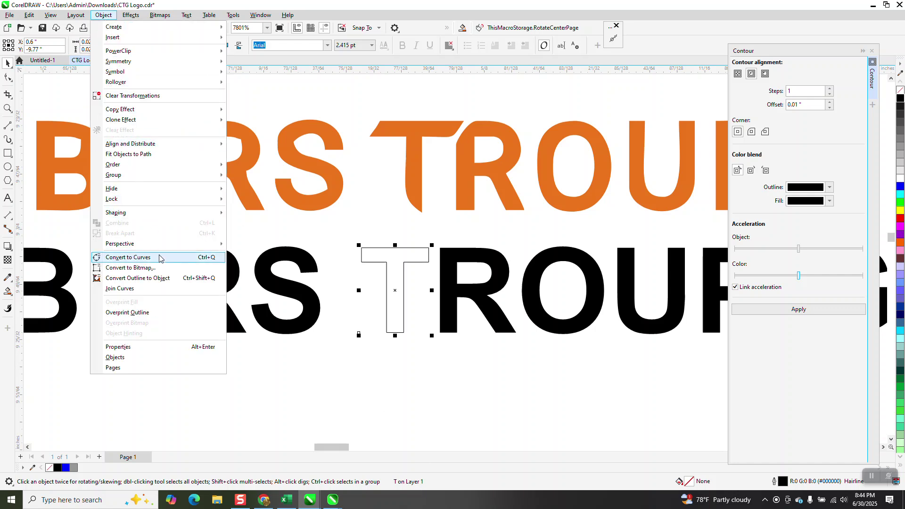
pyautogui.click(128, 257)
pyautogui.press('F10')
# Step: Drag the T's nodes to slant its stem bottom, top-left corner and top-right edge
pyautogui.click(400, 333)
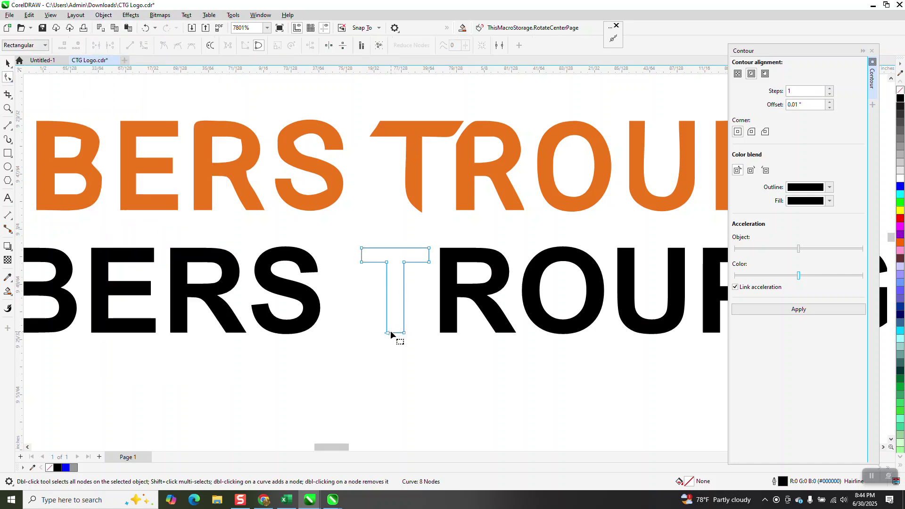
pyautogui.moveTo(389, 335); pyautogui.dragTo(387, 323)
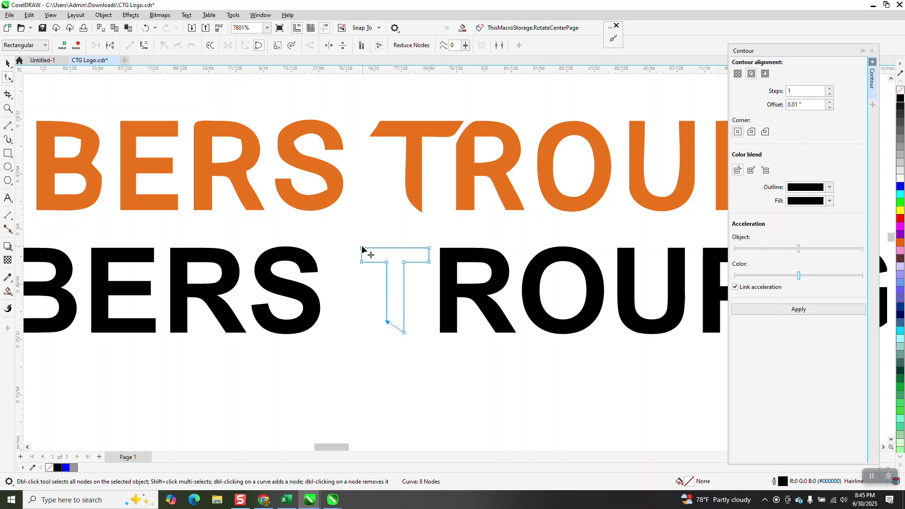
pyautogui.moveTo(361, 248); pyautogui.dragTo(368, 247)
pyautogui.moveTo(433, 247); pyautogui.dragTo(440, 247)
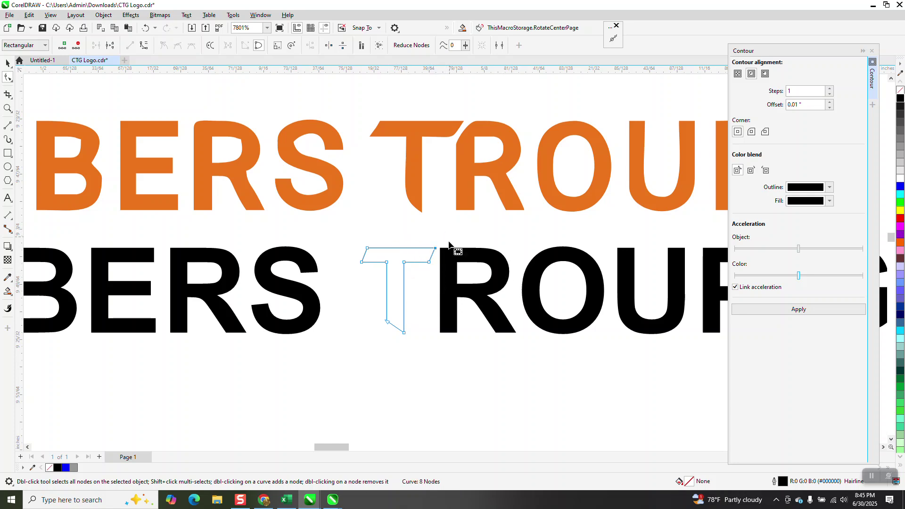
pyautogui.click(462, 257)
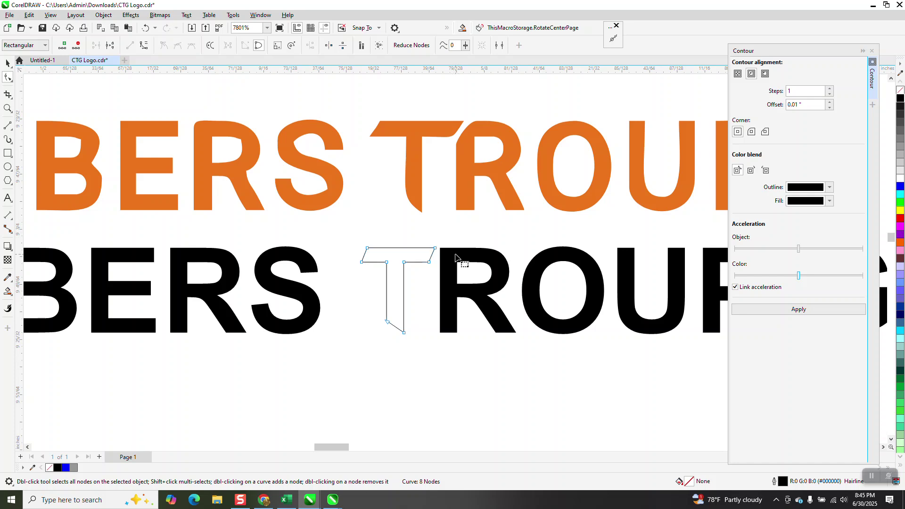
pyautogui.click(8, 63)
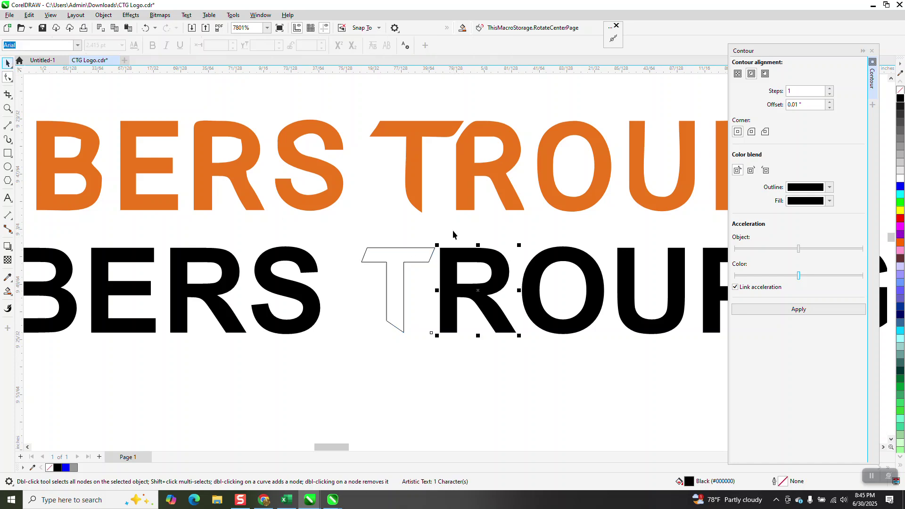
# Step: Convert the black R to curves with no fill and a thin black outline
pyautogui.click(104, 16)
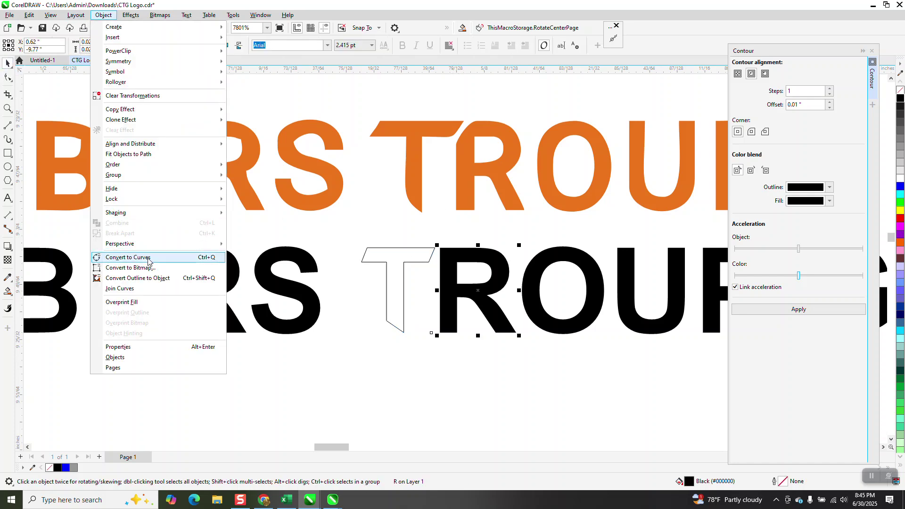
pyautogui.click(126, 257)
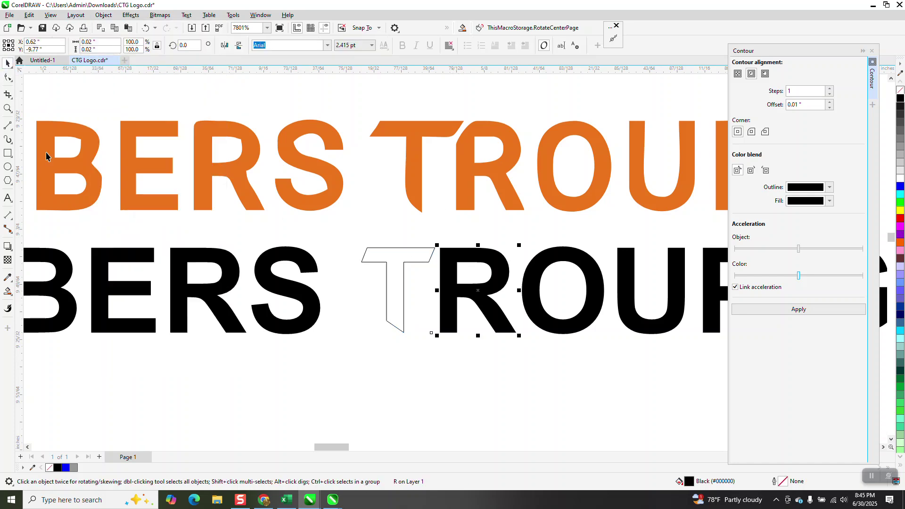
pyautogui.click(901, 89)
pyautogui.rightClick(900, 97)
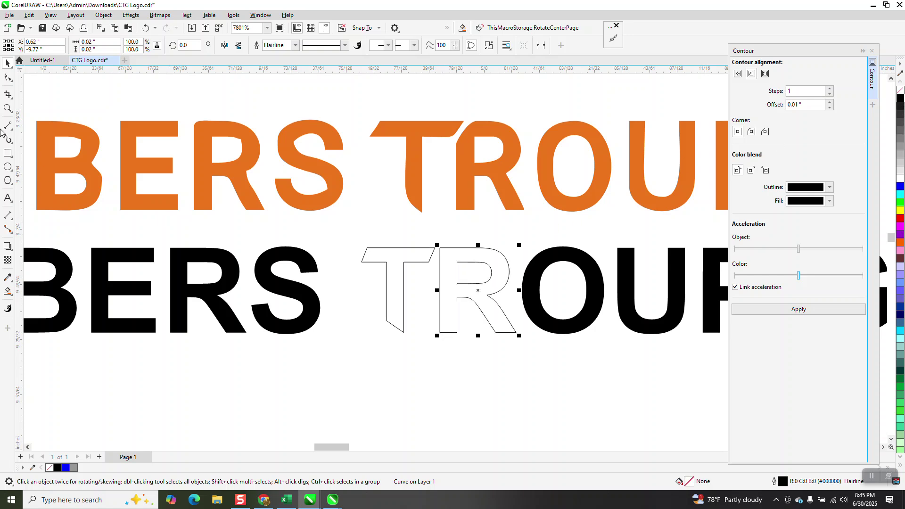
# Step: Chamfer the R's top-left corner by adding nodes on its top edge and deleting the corner node
pyautogui.click(7, 108)
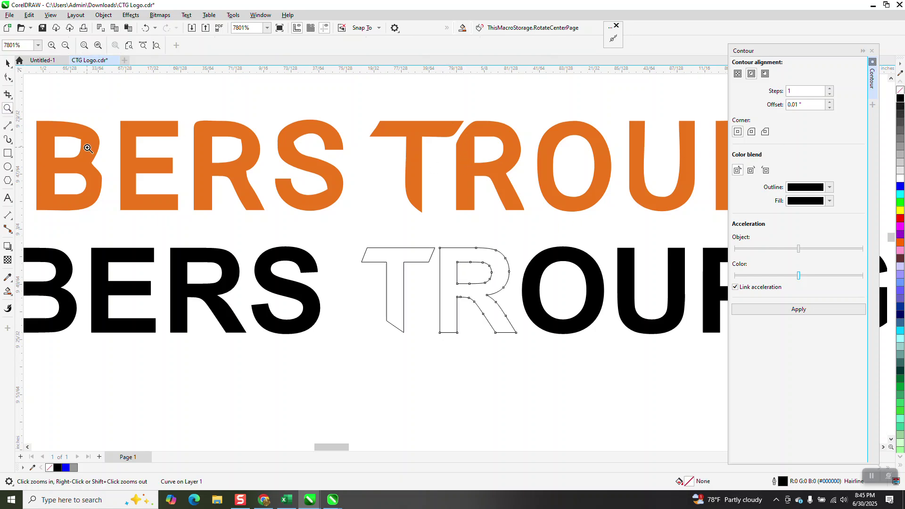
pyautogui.moveTo(415, 229); pyautogui.dragTo(549, 295)
pyautogui.click(14, 82)
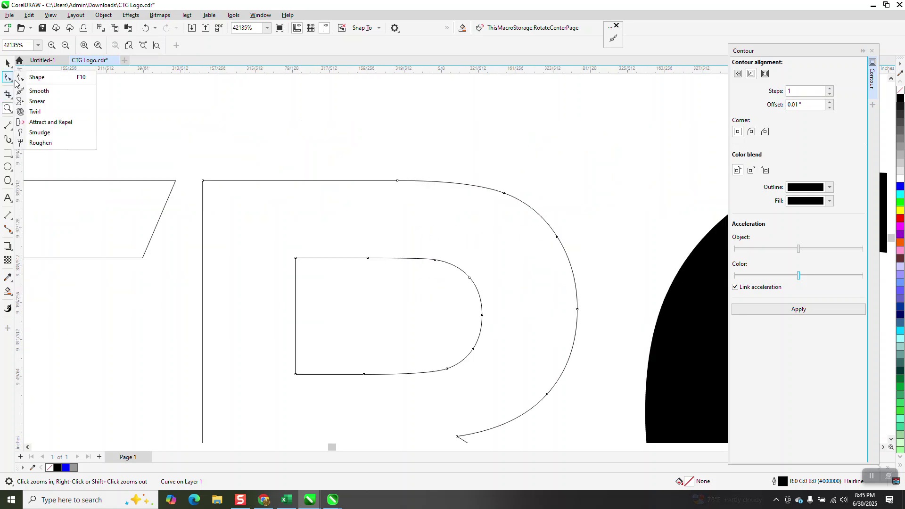
pyautogui.click(29, 77)
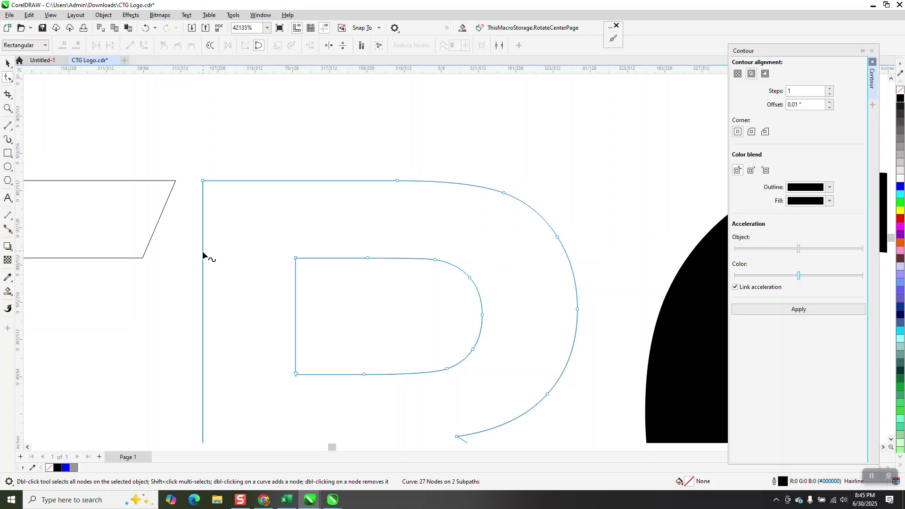
pyautogui.doubleClick(277, 181)
pyautogui.doubleClick(277, 181)
pyautogui.moveTo(195, 208); pyautogui.dragTo(183, 210)
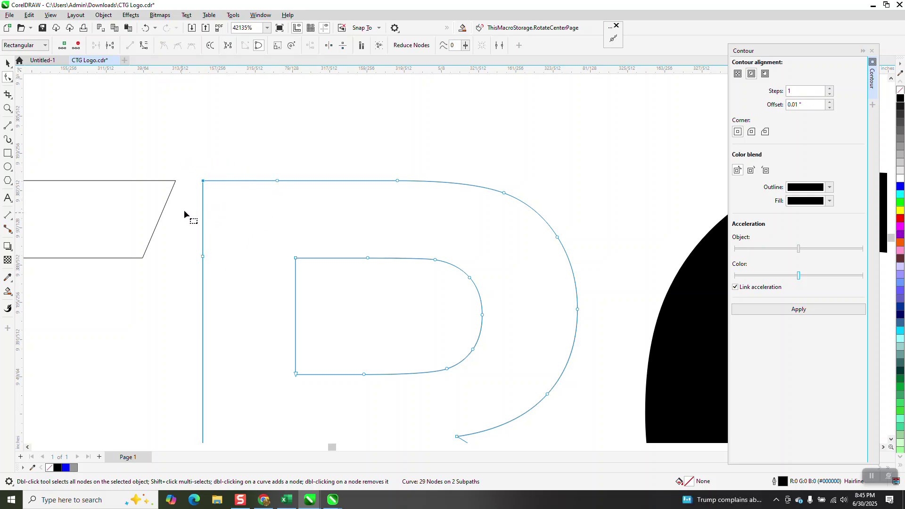
pyautogui.press('Delete')
pyautogui.scroll(-2, 283, 213)
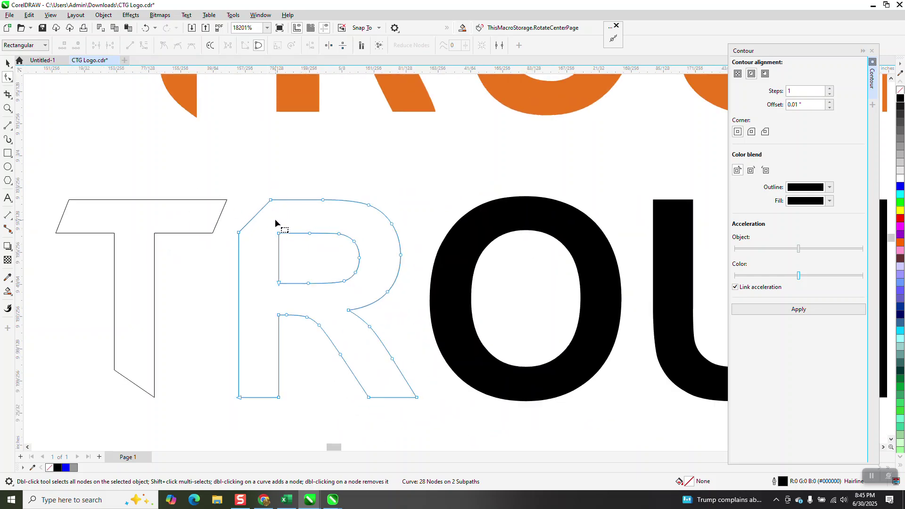
pyautogui.scroll(-1, 262, 213)
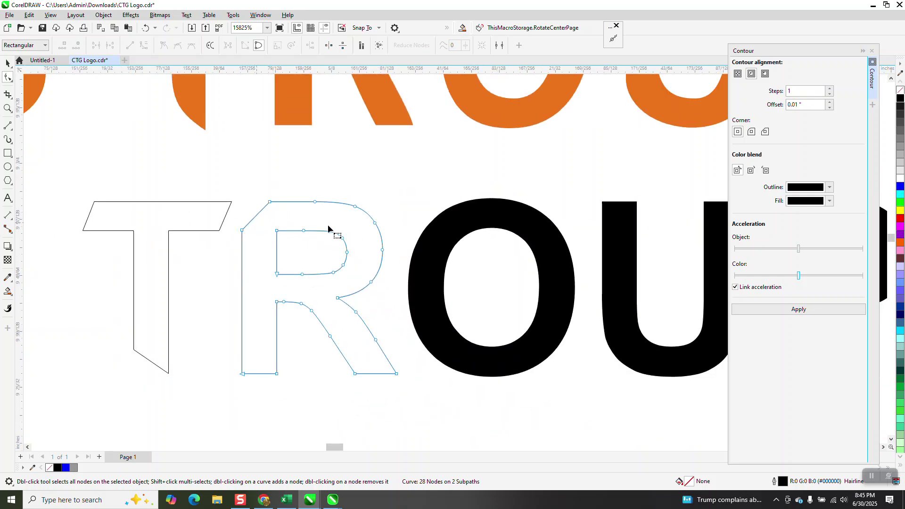
pyautogui.scroll(-1, 300, 234)
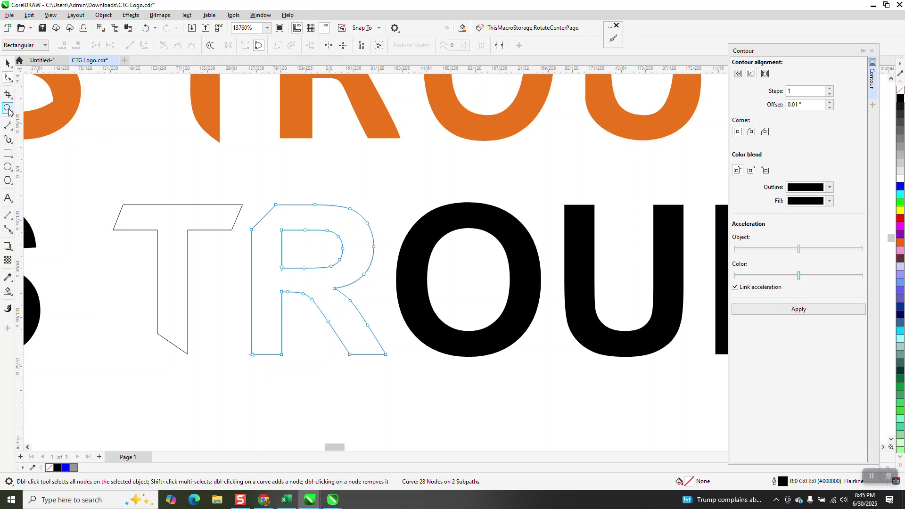
# Step: Reshape the T's right-end nodes so its slanted end meets the crossbar corner and the R's slant
pyautogui.click(8, 108)
pyautogui.moveTo(208, 192); pyautogui.dragTo(375, 277)
pyautogui.click(8, 81)
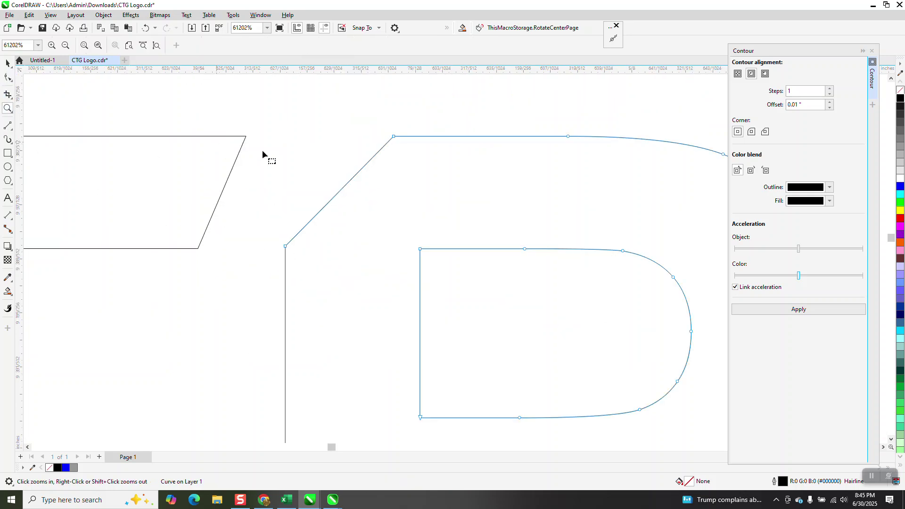
pyautogui.click(247, 138)
pyautogui.moveTo(191, 275); pyautogui.dragTo(240, 250)
pyautogui.moveTo(277, 249); pyautogui.dragTo(286, 246)
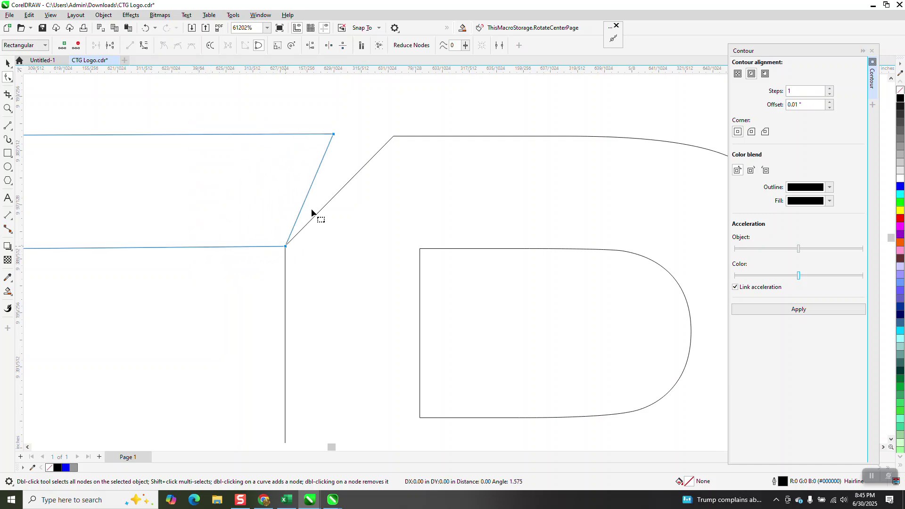
pyautogui.moveTo(334, 136)
pyautogui.mouseDown()
pyautogui.moveTo(368, 136)
pyautogui.moveTo(333, 137)
pyautogui.mouseUp()
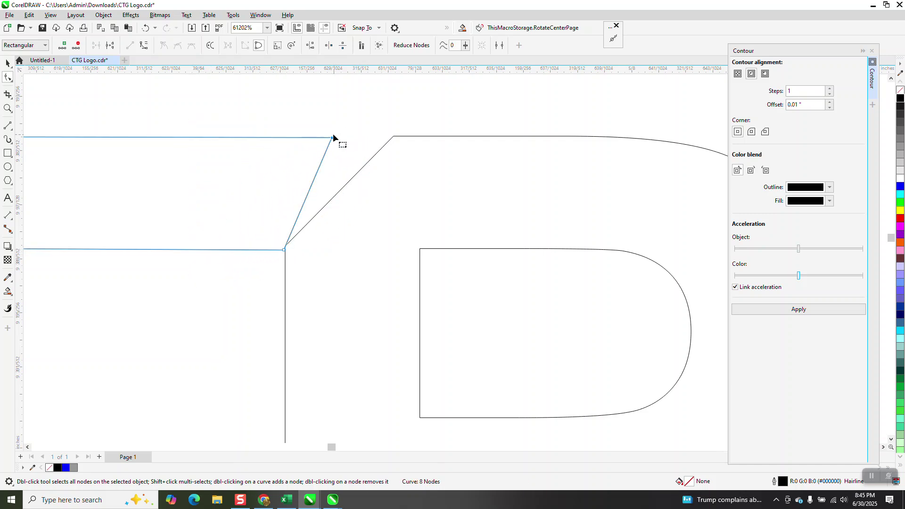
pyautogui.click(146, 28)
pyautogui.moveTo(334, 137); pyautogui.dragTo(339, 221)
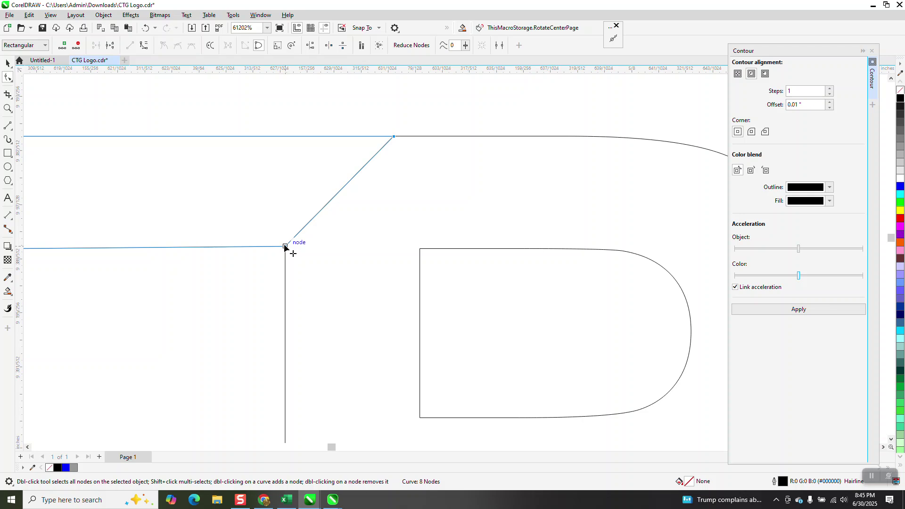
pyautogui.moveTo(284, 247); pyautogui.dragTo(206, 246)
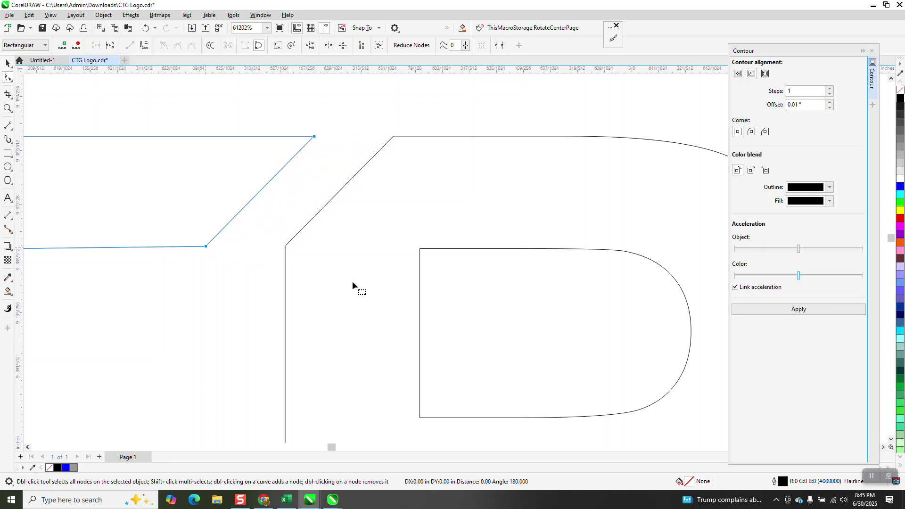
pyautogui.scroll(-4, 499, 282)
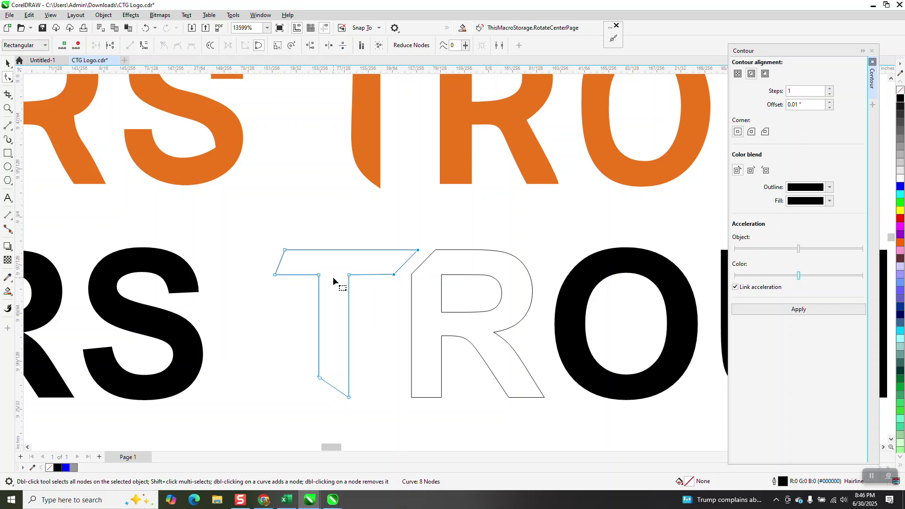
pyautogui.click(8, 127)
# Step: Draw a red guide line, rotate it to 45°, and place it at the T's top-left corner
pyautogui.moveTo(484, 209); pyautogui.dragTo(483, 327)
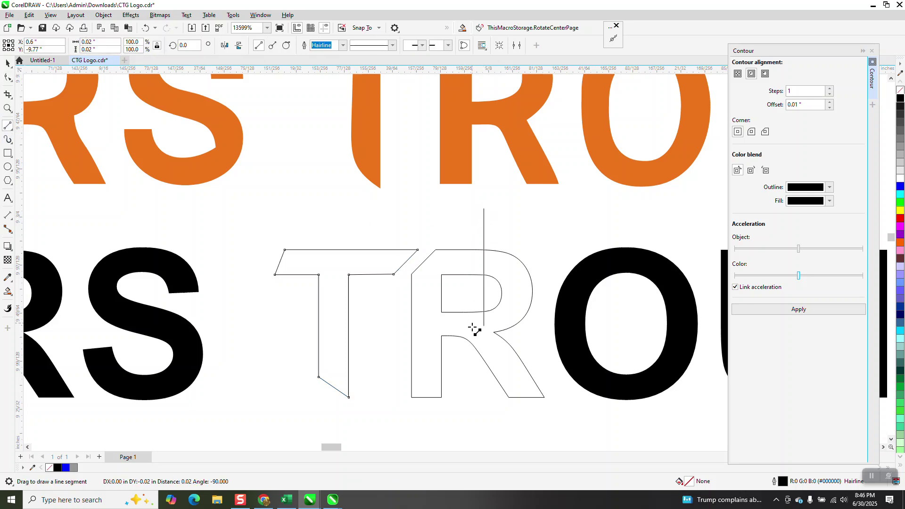
pyautogui.click(8, 63)
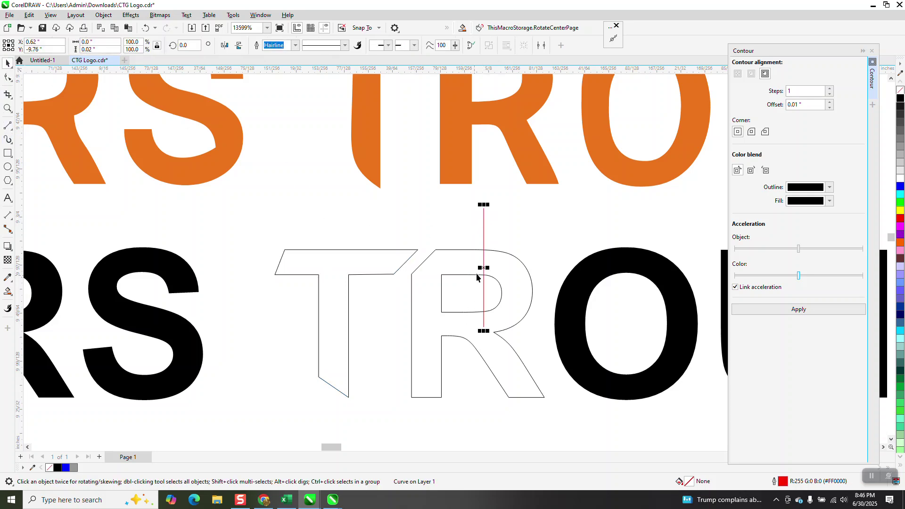
pyautogui.moveTo(484, 267); pyautogui.dragTo(456, 258)
pyautogui.click(456, 258)
pyautogui.click(453, 269)
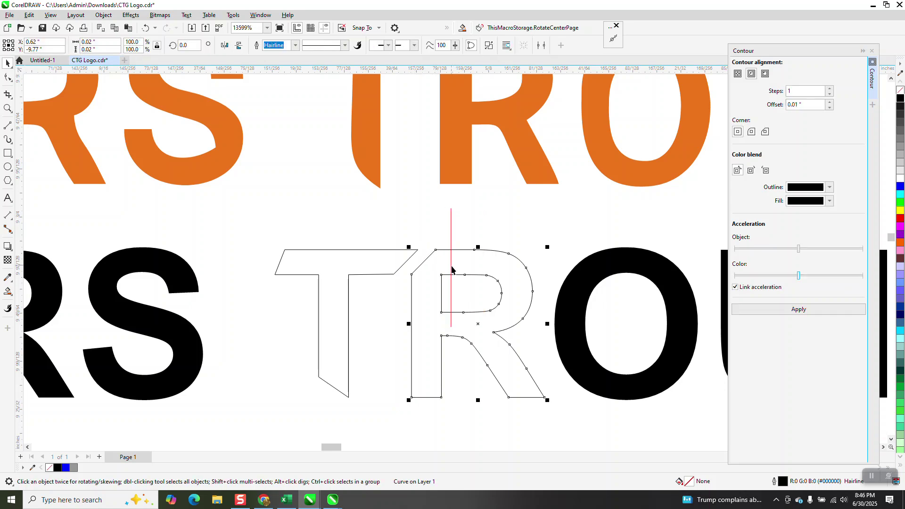
pyautogui.click(452, 267)
pyautogui.moveTo(452, 267); pyautogui.dragTo(419, 251)
pyautogui.click(419, 251)
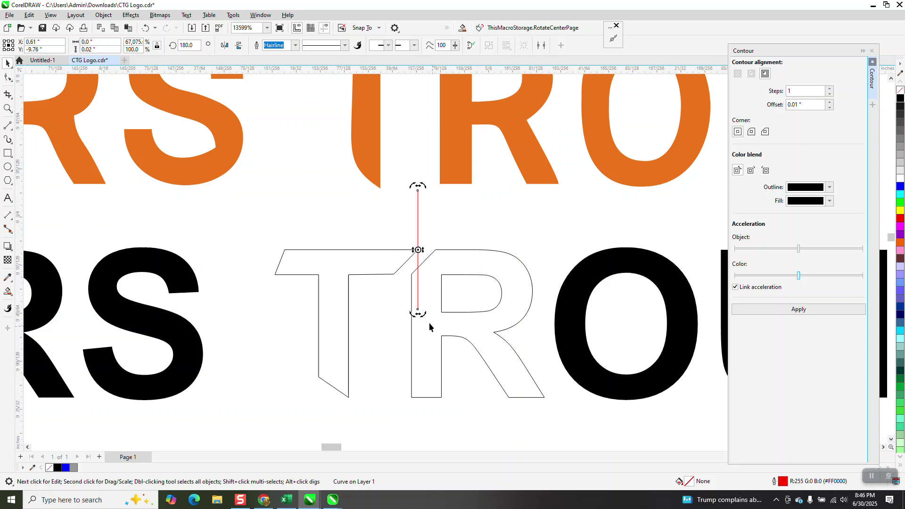
pyautogui.moveTo(418, 314); pyautogui.dragTo(383, 290)
pyautogui.click(451, 226)
pyautogui.moveTo(446, 226); pyautogui.dragTo(308, 229)
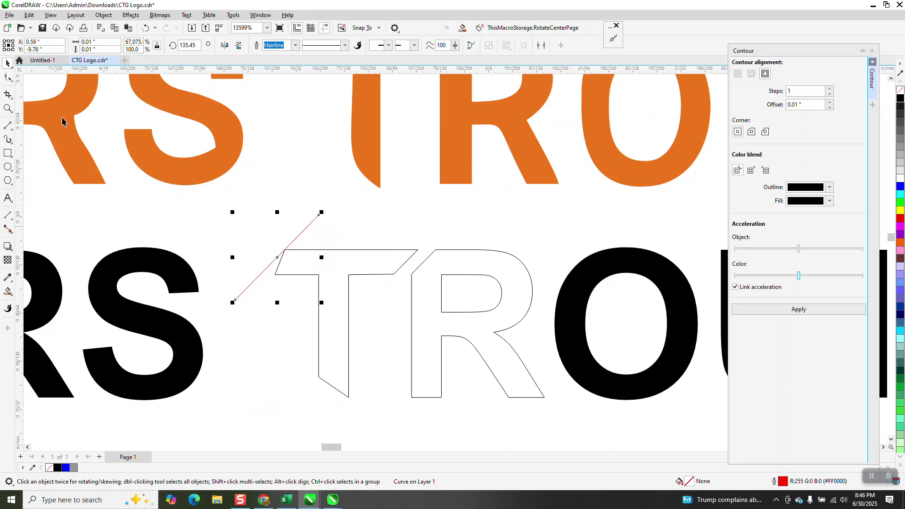
# Step: Drag the T's lower-left crossbar node onto the diagonal guide to slant its end
pyautogui.click(8, 95)
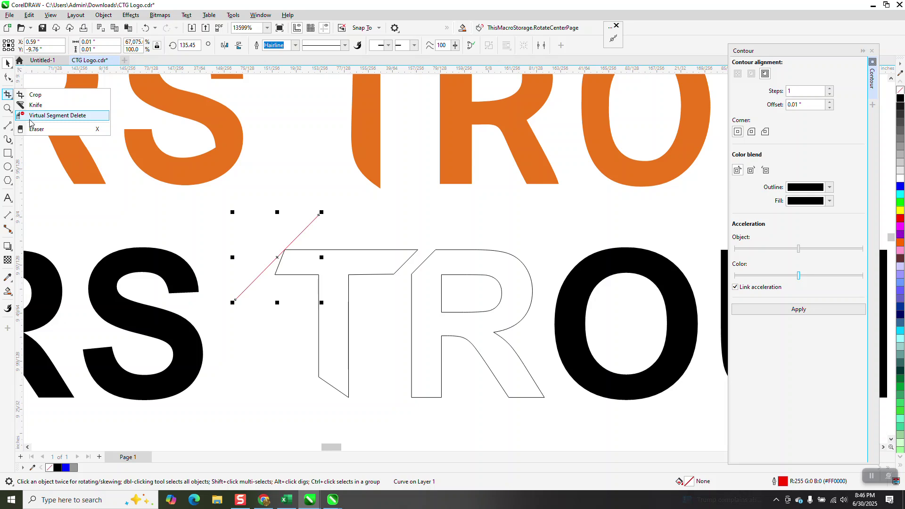
pyautogui.click(8, 108)
pyautogui.doubleClick(259, 273)
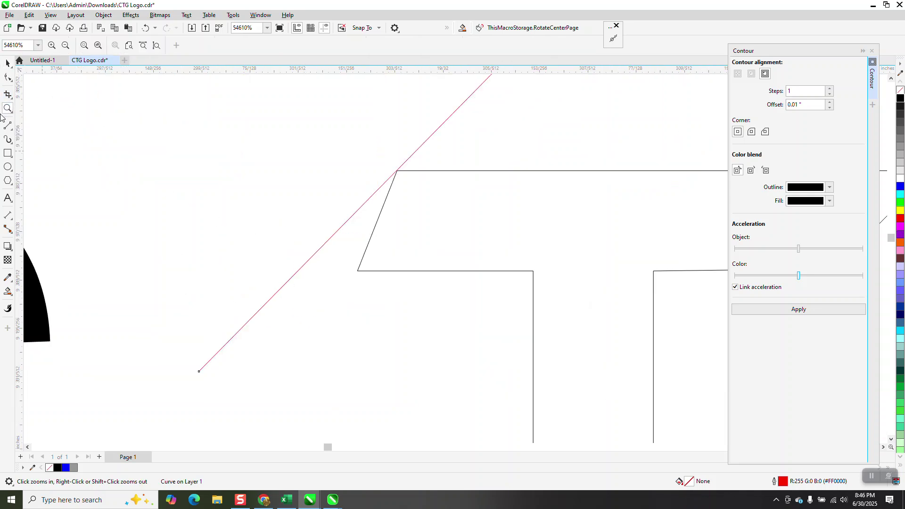
pyautogui.click(6, 78)
pyautogui.click(359, 271)
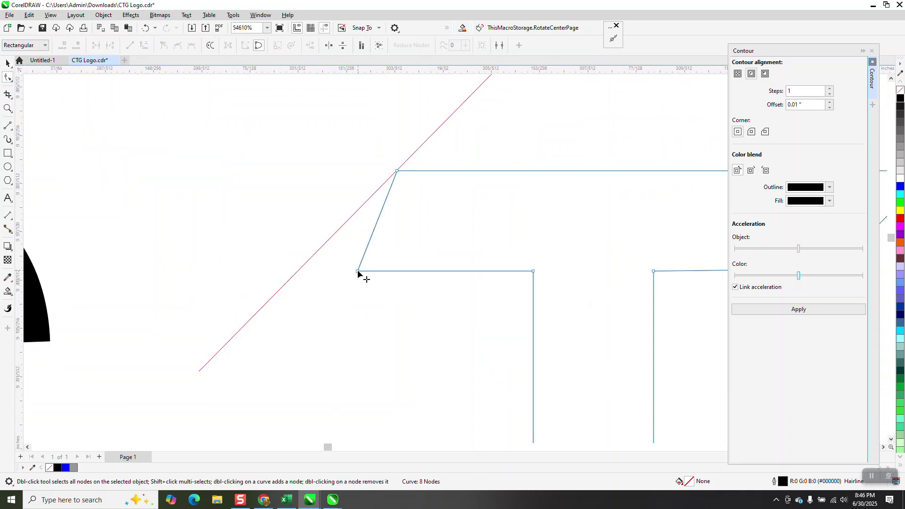
pyautogui.click(357, 272)
pyautogui.moveTo(357, 271); pyautogui.dragTo(299, 271)
# Step: Delete the red diagonal guide line
pyautogui.scroll(-3, 283, 236)
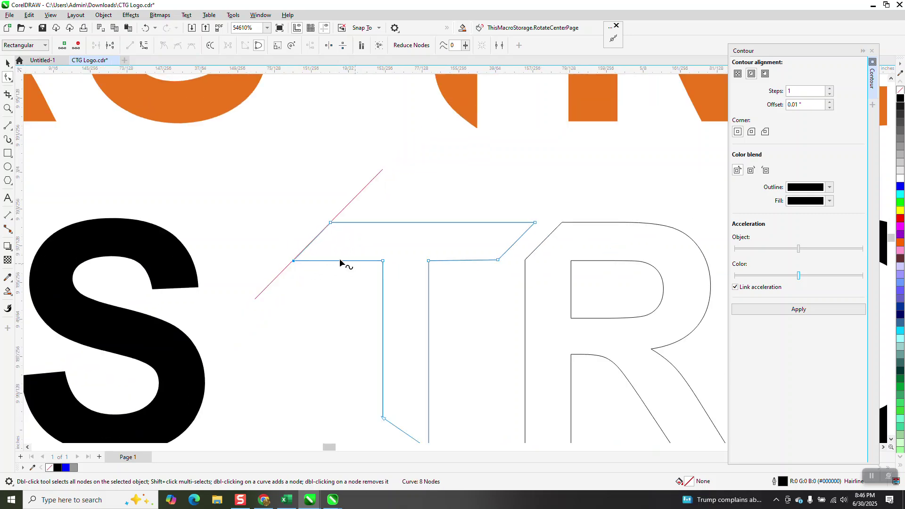
pyautogui.click(8, 65)
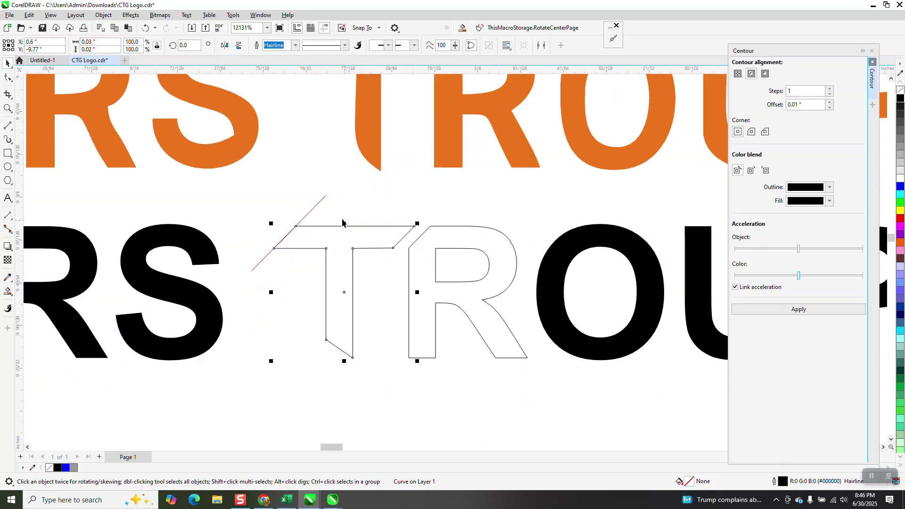
pyautogui.press('F10')
pyautogui.click(324, 198)
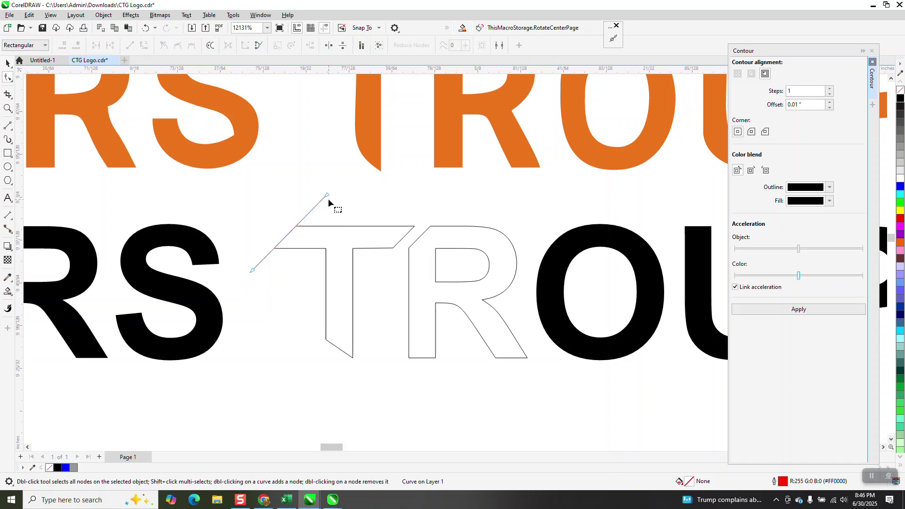
pyautogui.click(327, 197)
pyautogui.press('Delete')
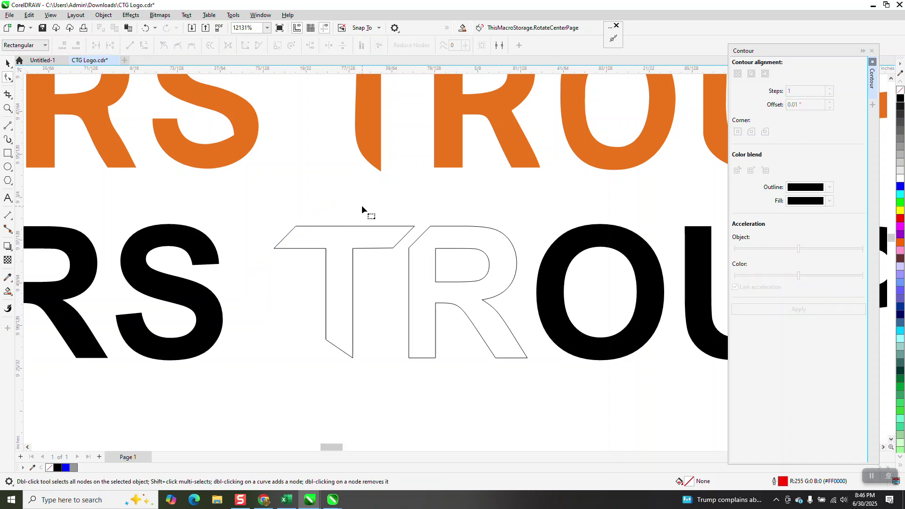
pyautogui.scroll(-3, 511, 273)
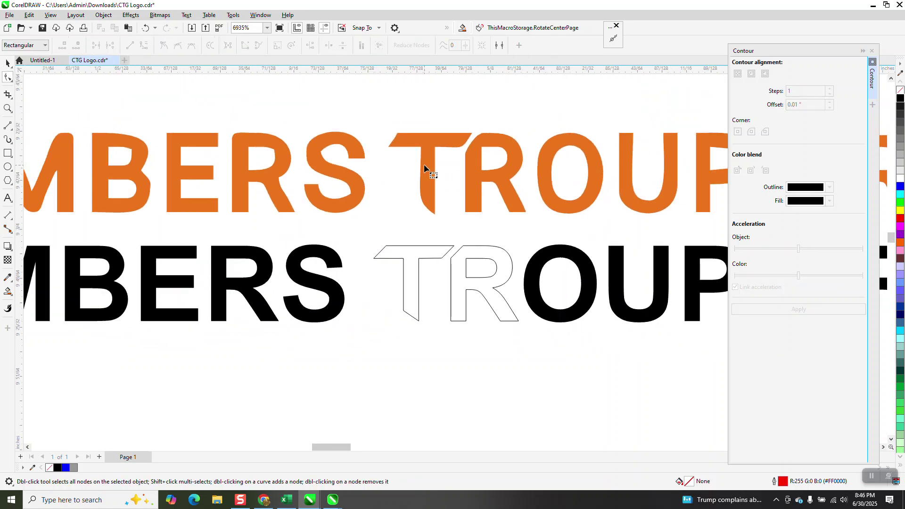
# Step: Break the black CHAMBERS text into individual letters and remove the C's fill
pyautogui.scroll(-2, 524, 282)
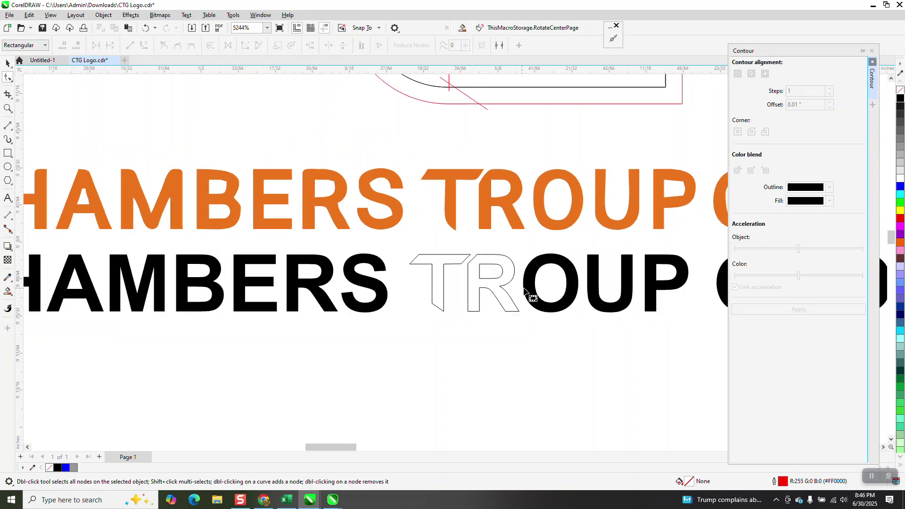
pyautogui.scroll(-1, 530, 297)
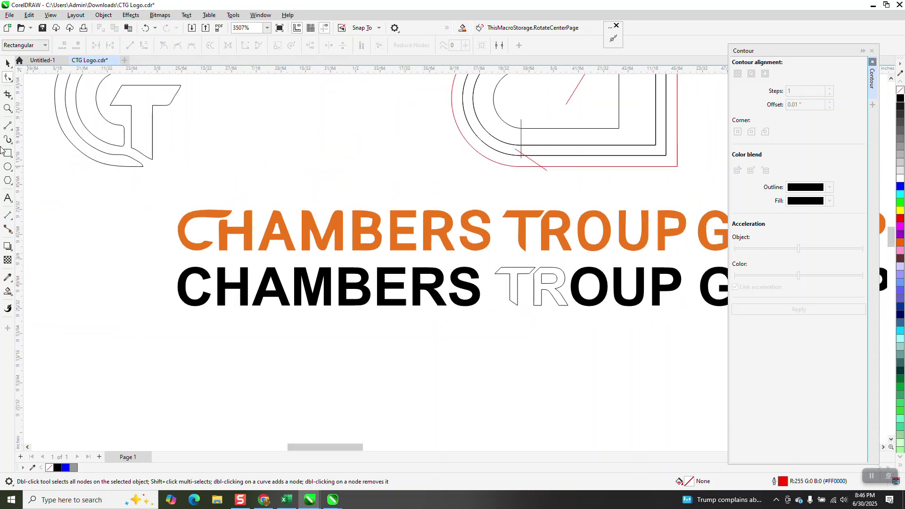
pyautogui.click(8, 108)
pyautogui.click(242, 270)
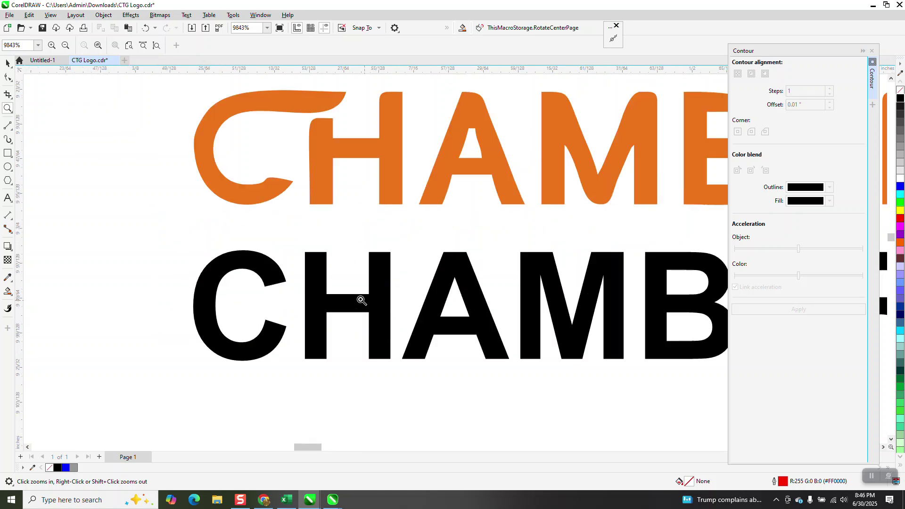
pyautogui.click(8, 63)
pyautogui.click(237, 259)
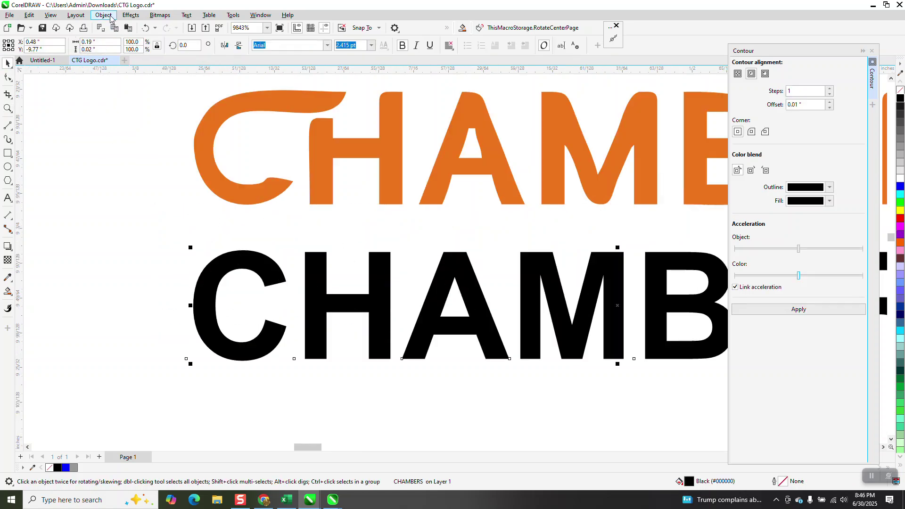
pyautogui.click(104, 15)
pyautogui.click(150, 233)
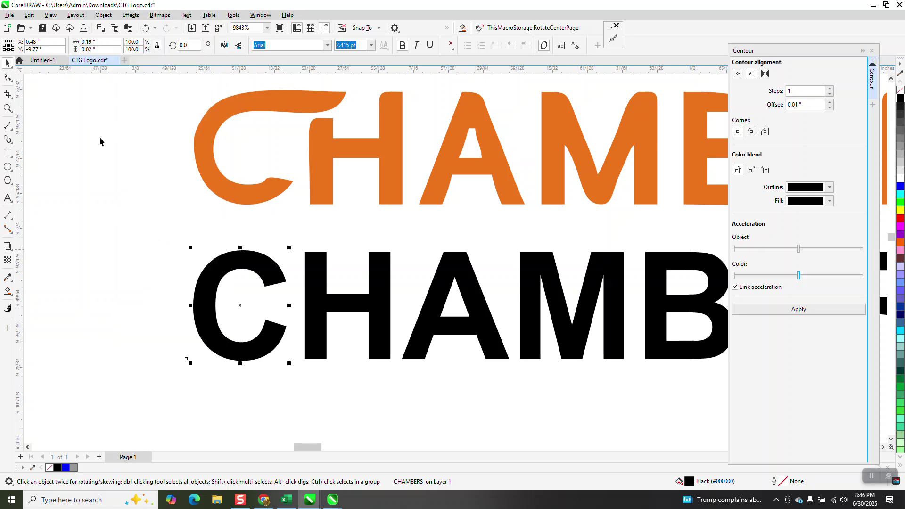
pyautogui.click(900, 91)
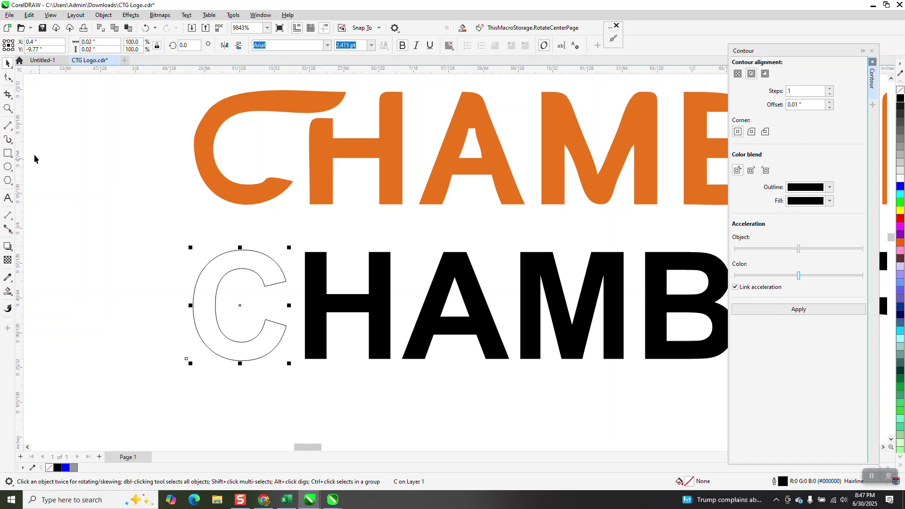
# Step: Draw a red-outlined rectangle across the top of the C
pyautogui.click(8, 153)
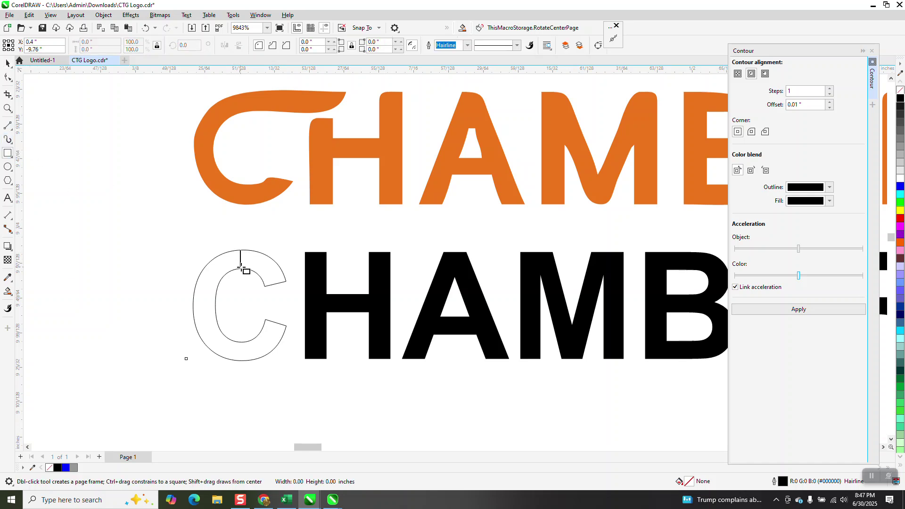
pyautogui.moveTo(241, 250); pyautogui.dragTo(331, 270)
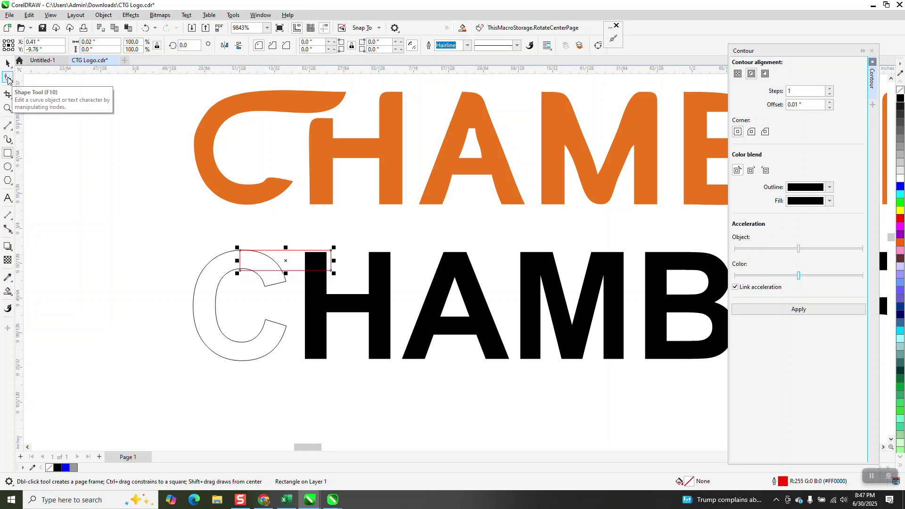
pyautogui.click(13, 103)
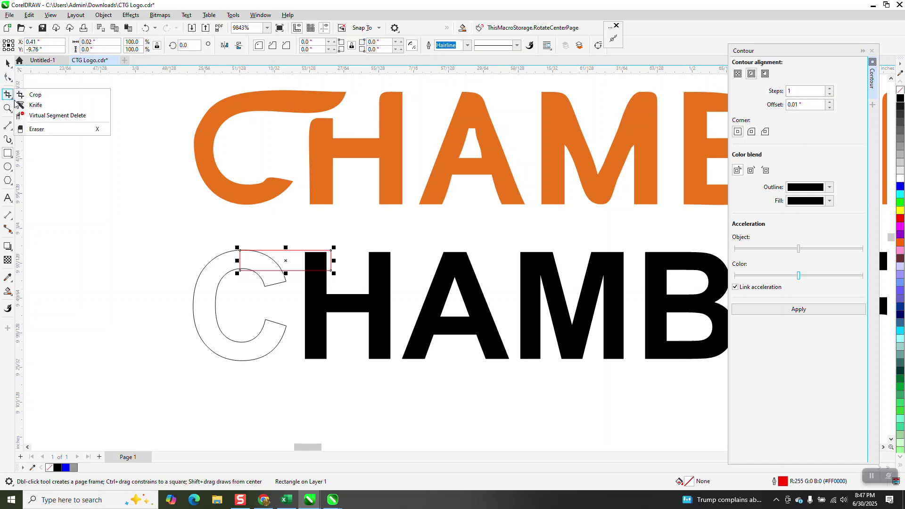
pyautogui.click(43, 115)
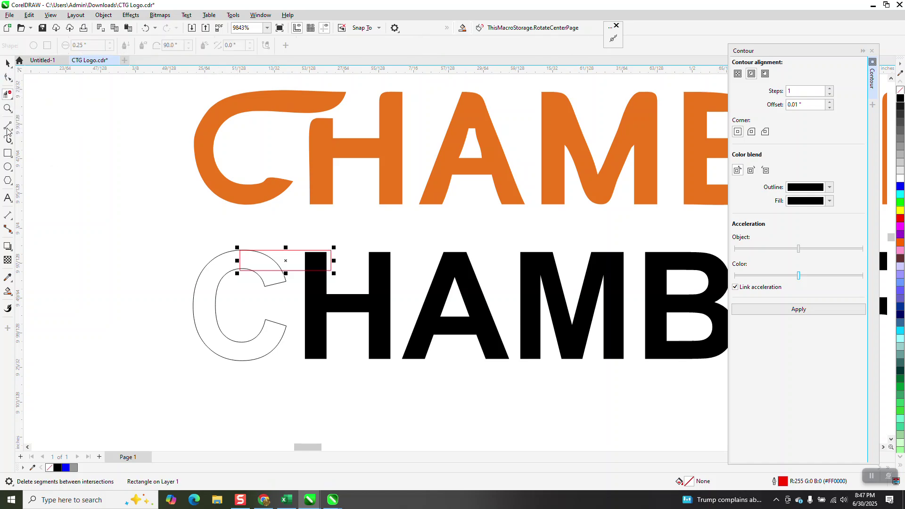
pyautogui.click(8, 109)
pyautogui.moveTo(232, 246); pyautogui.dragTo(292, 302)
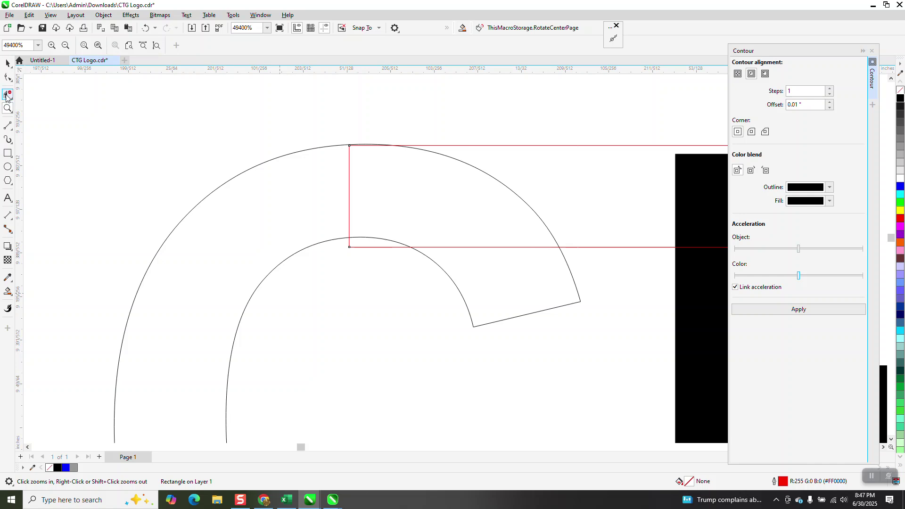
pyautogui.press('F10')
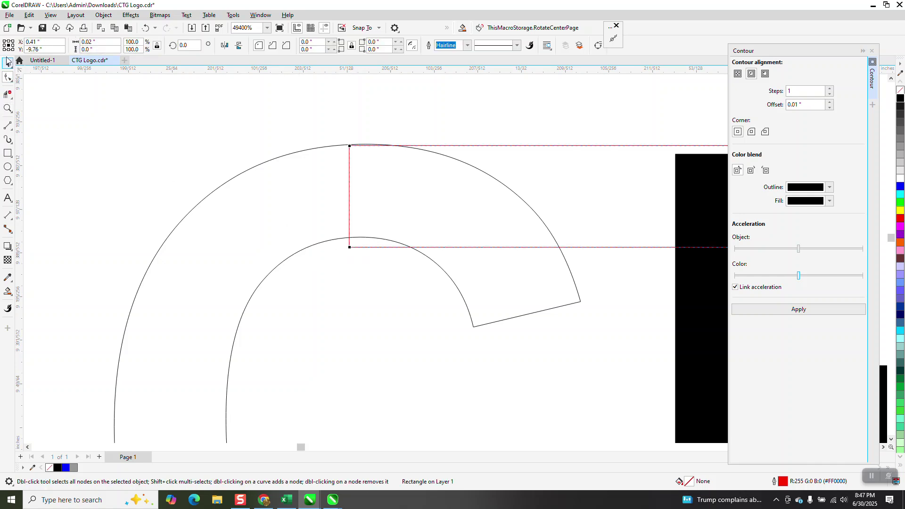
# Step: Shorten the rectangle to match the C's stroke and delete its left edge
pyautogui.click(6, 63)
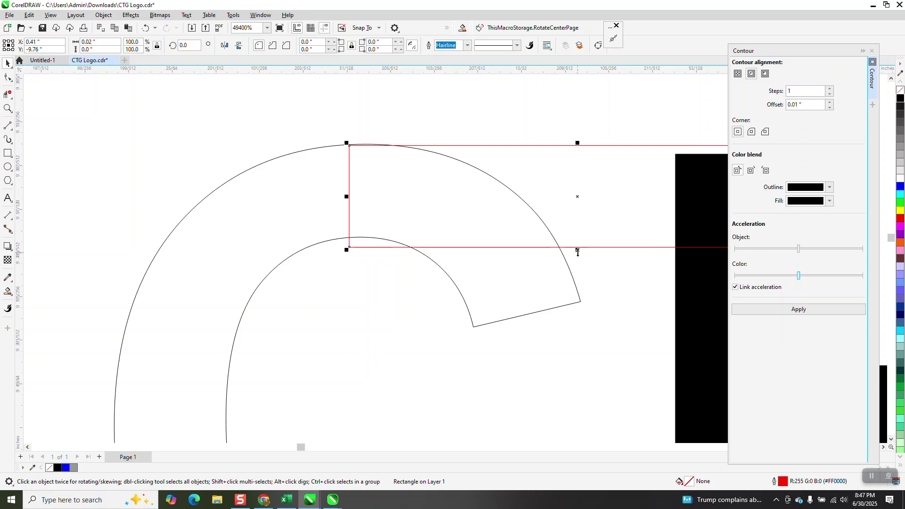
pyautogui.moveTo(578, 252); pyautogui.dragTo(578, 240)
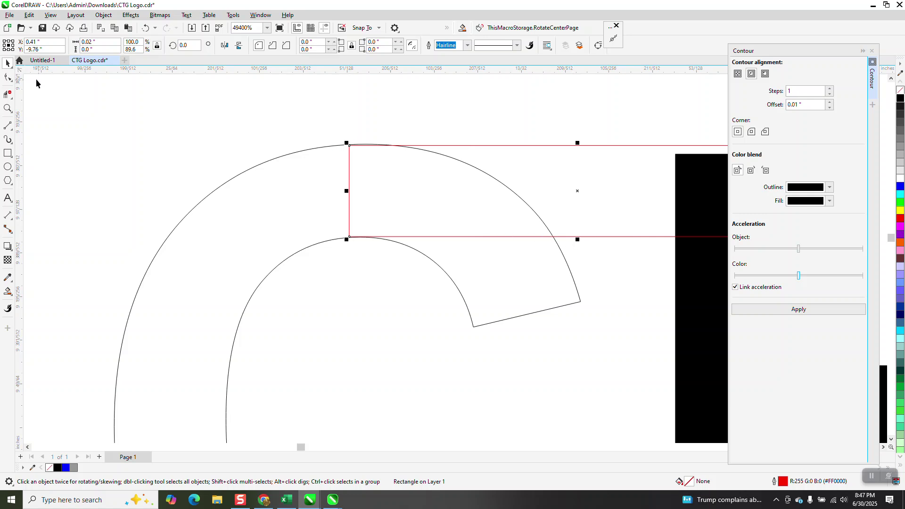
pyautogui.click(8, 94)
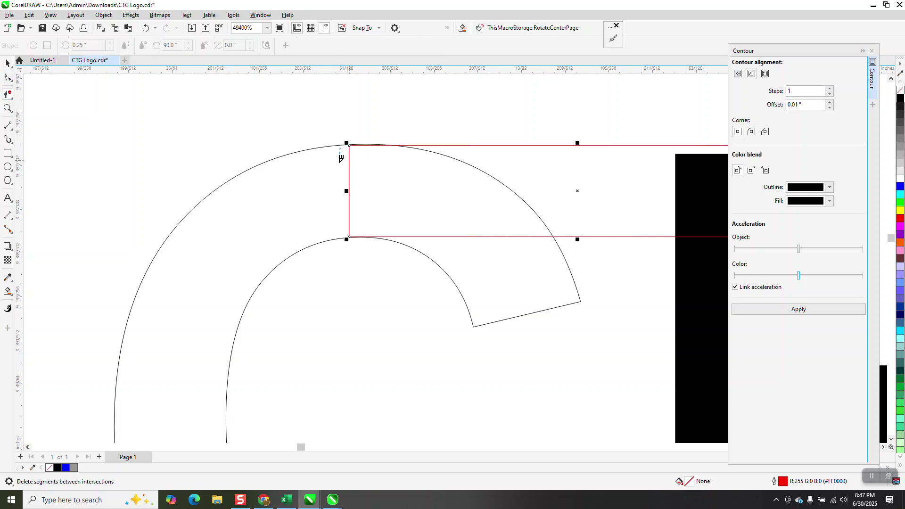
pyautogui.moveTo(341, 151); pyautogui.dragTo(397, 203)
pyautogui.scroll(-1, 441, 189)
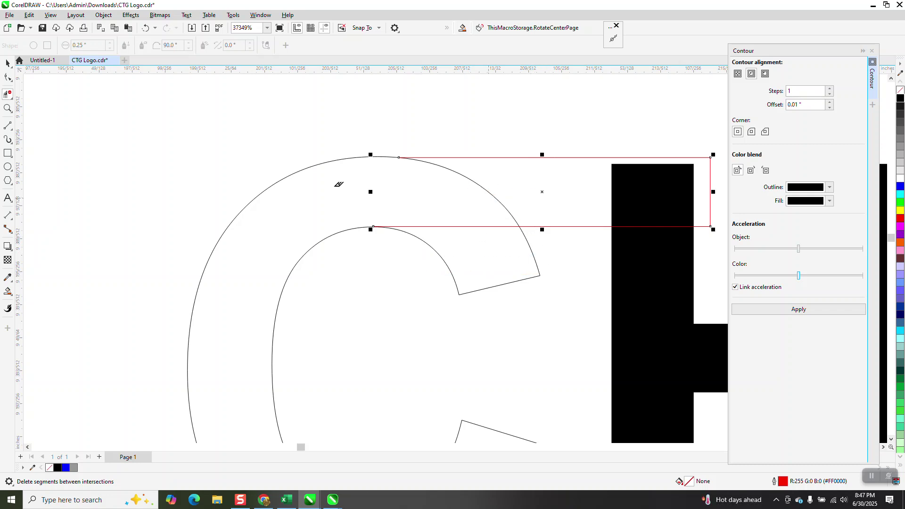
pyautogui.click(8, 62)
# Step: Convert the C to curves and delete its upper-right arc segments inside the bar
pyautogui.click(331, 161)
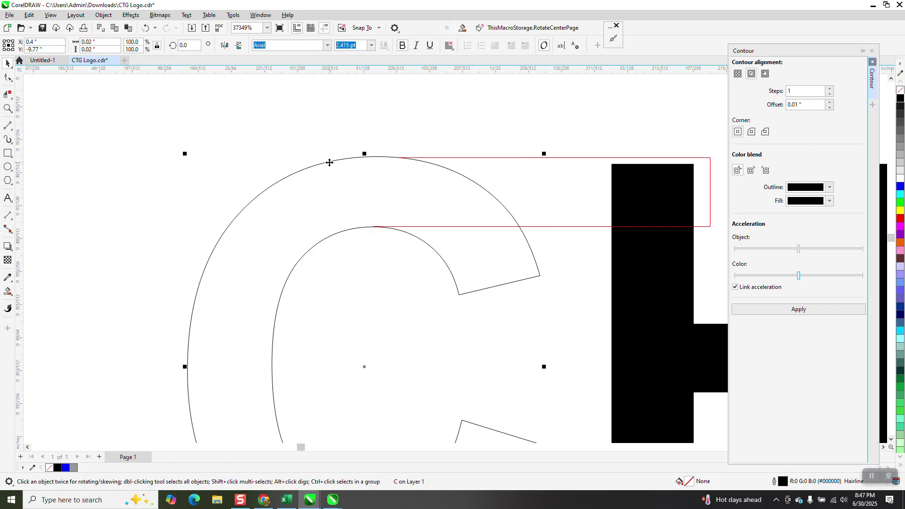
pyautogui.click(103, 15)
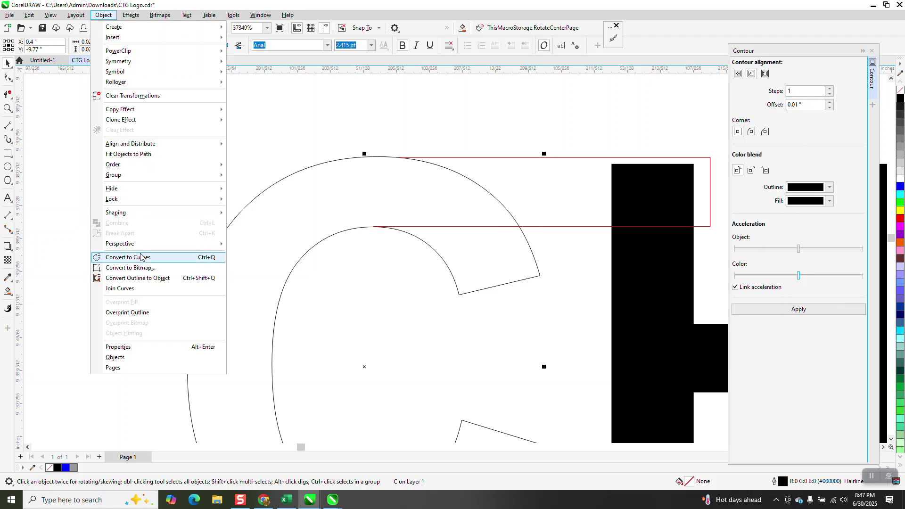
pyautogui.click(116, 257)
pyautogui.click(8, 94)
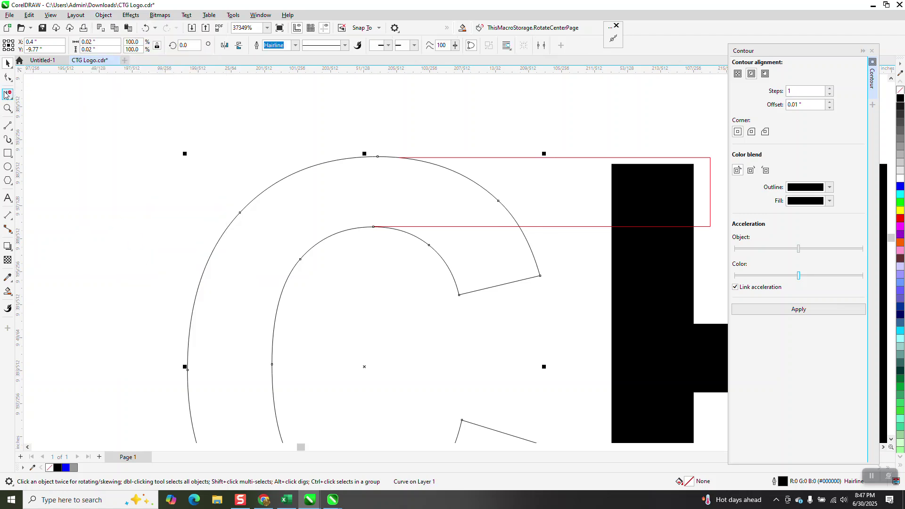
pyautogui.moveTo(418, 242); pyautogui.dragTo(549, 269)
pyautogui.click(479, 191)
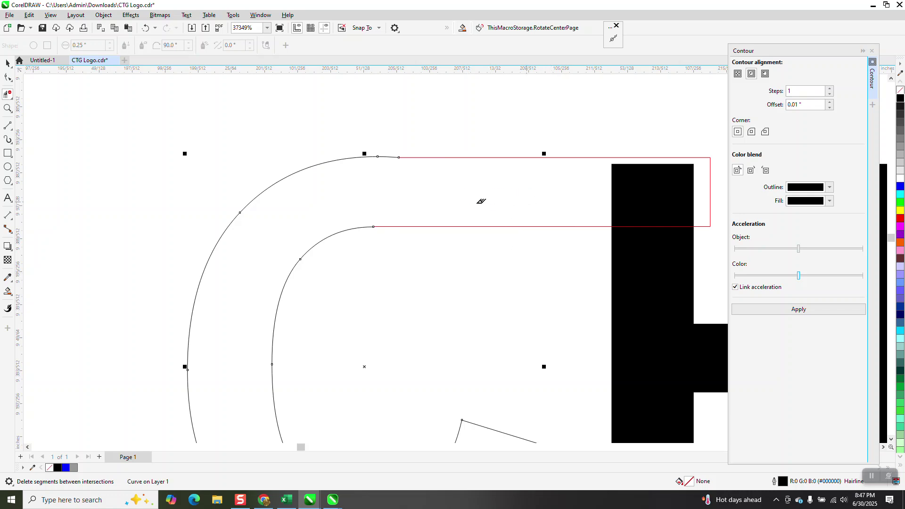
pyautogui.scroll(-3, 469, 273)
pyautogui.scroll(-1, 546, 253)
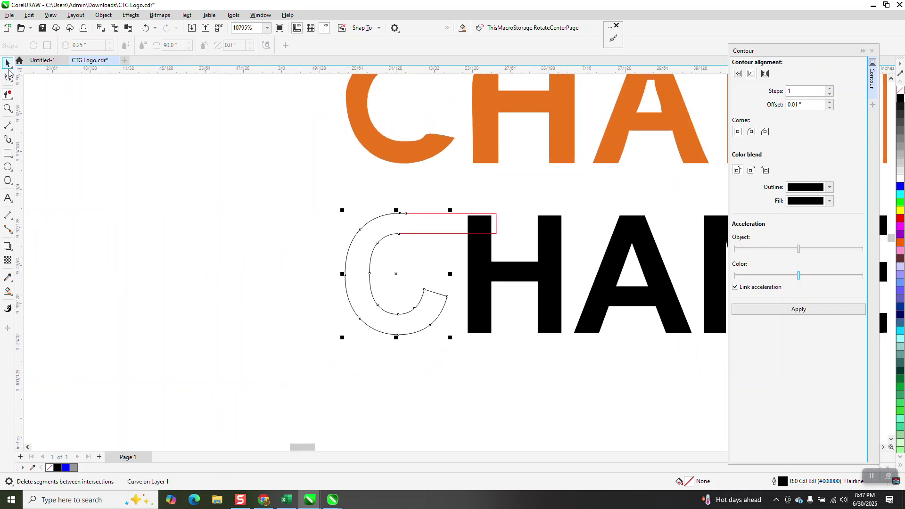
pyautogui.press('space')
pyautogui.click(490, 283)
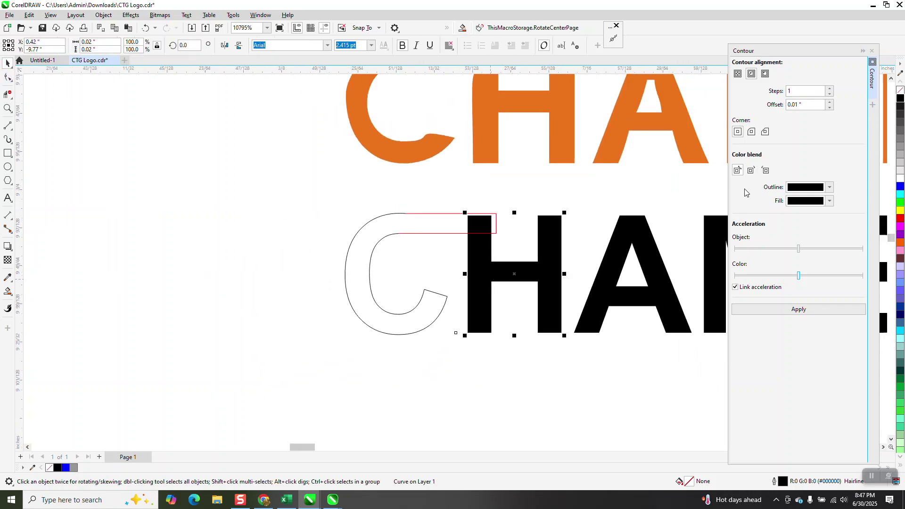
# Step: Remove the H's fill and give it a black hairline outline
pyautogui.click(900, 90)
pyautogui.rightClick(900, 97)
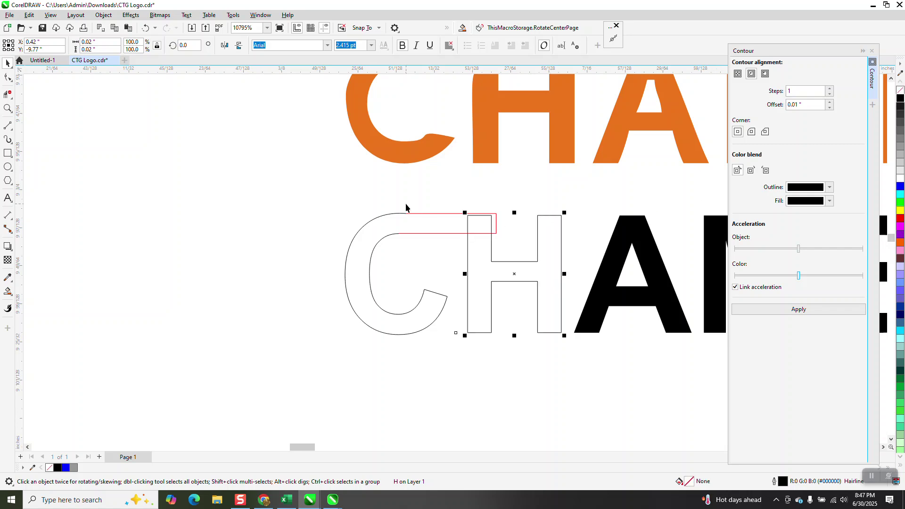
pyautogui.scroll(-2, 328, 225)
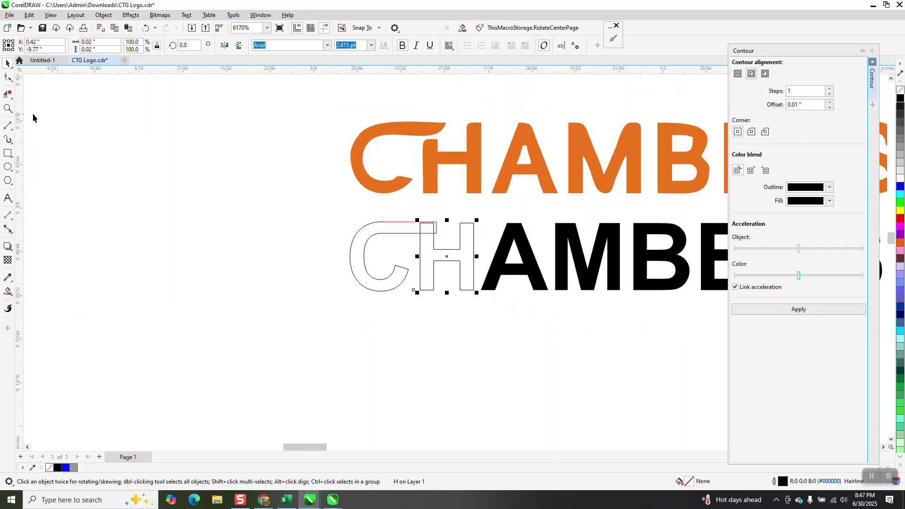
pyautogui.click(7, 108)
pyautogui.moveTo(482, 285); pyautogui.dragTo(383, 218)
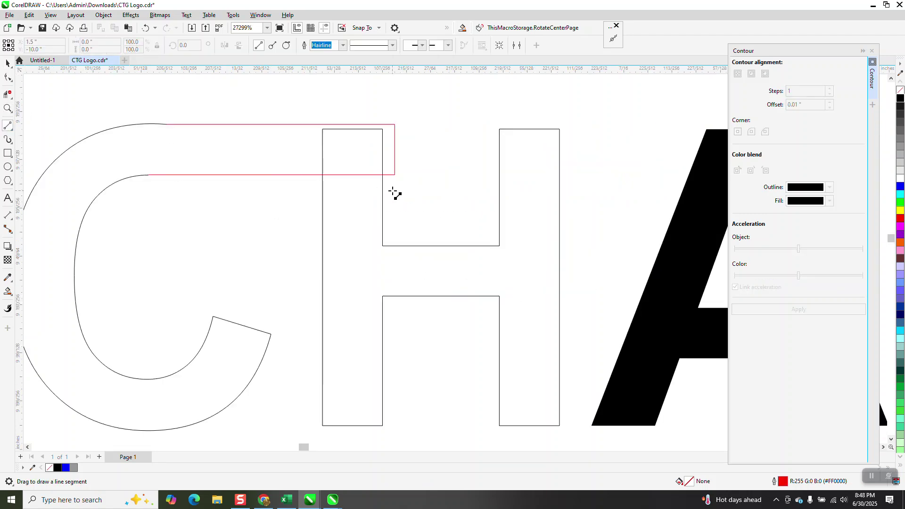
pyautogui.scroll(-6, 418, 172)
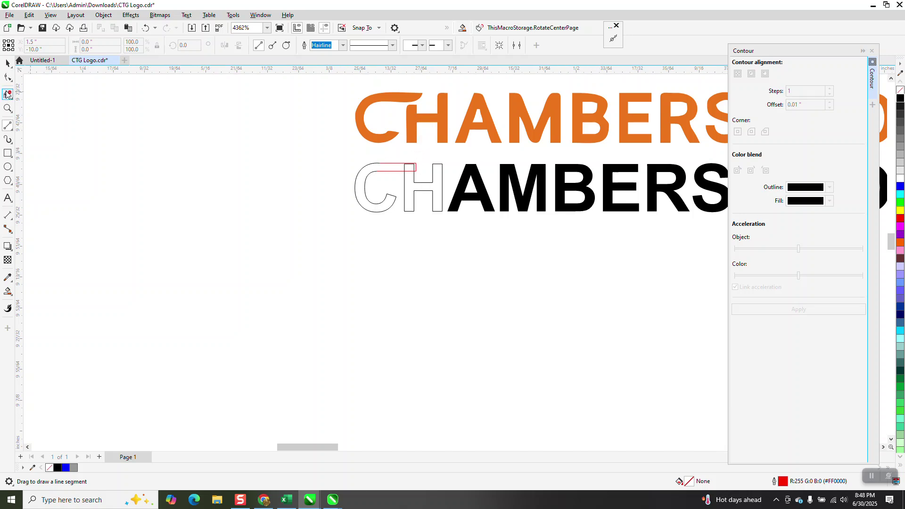
pyautogui.click(8, 107)
pyautogui.click(424, 186)
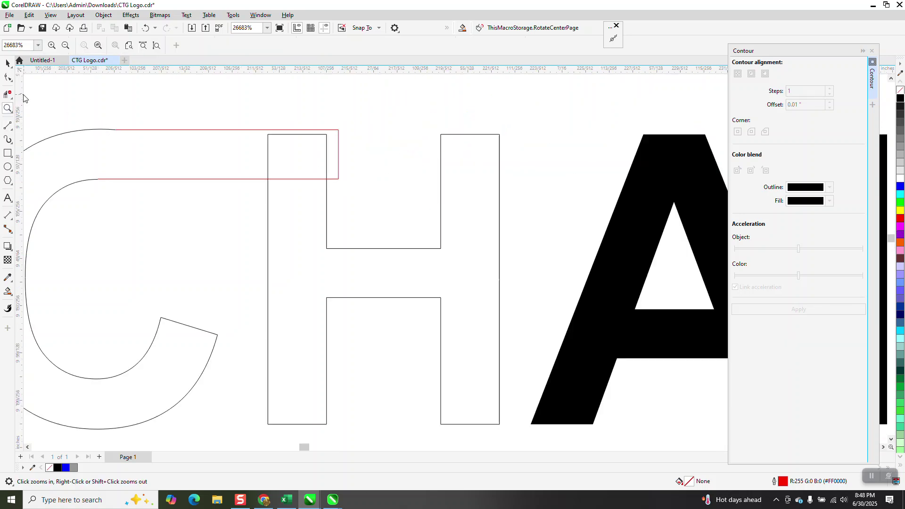
# Step: Draw a horizontal line along the bar's bottom edge and trim where it meets the H
pyautogui.click(8, 126)
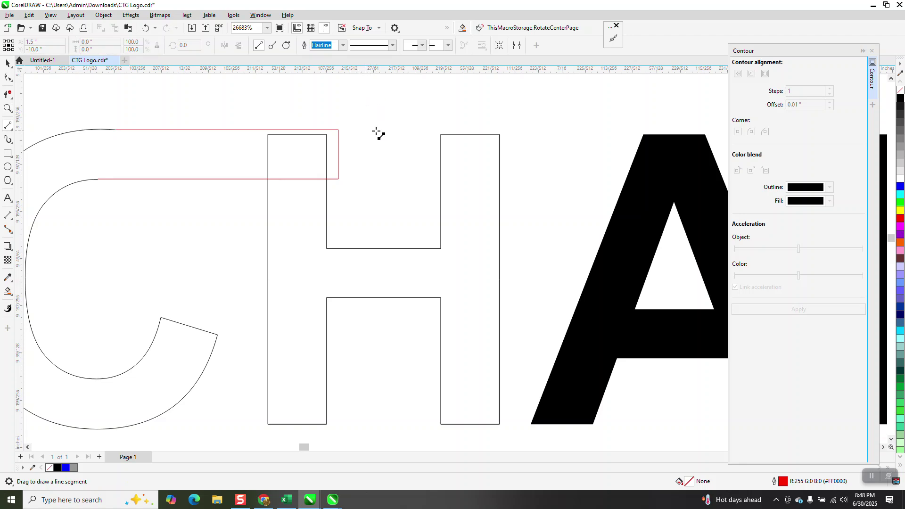
pyautogui.moveTo(317, 119); pyautogui.dragTo(297, 117)
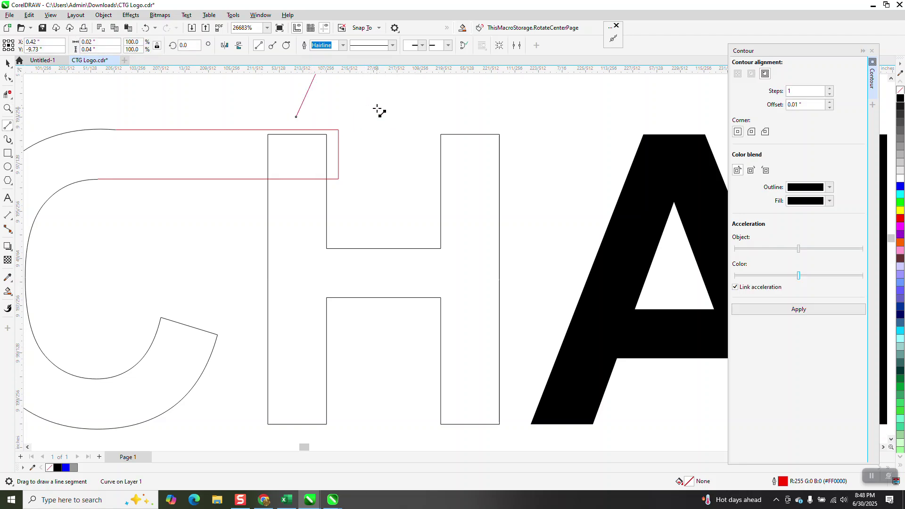
pyautogui.hotkey('ctrl', 'z')
pyautogui.moveTo(442, 106); pyautogui.dragTo(301, 107)
pyautogui.click(6, 62)
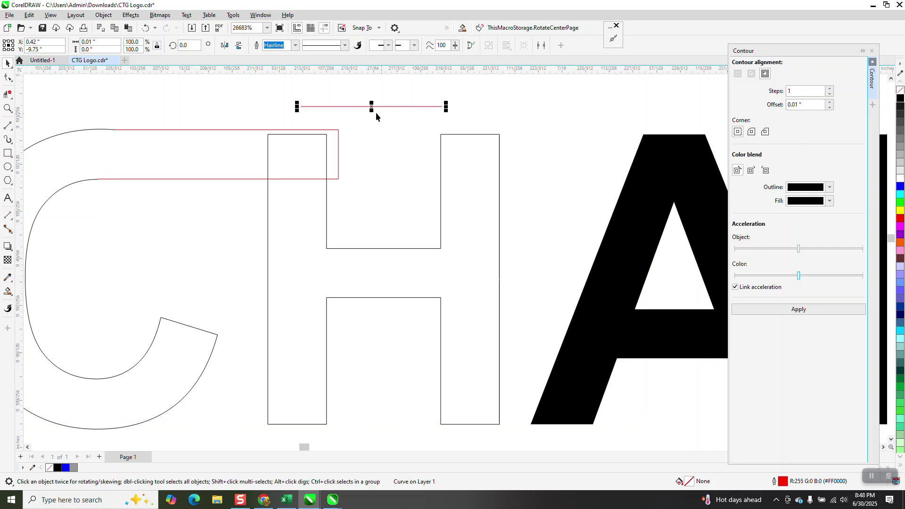
pyautogui.moveTo(372, 106); pyautogui.dragTo(298, 184)
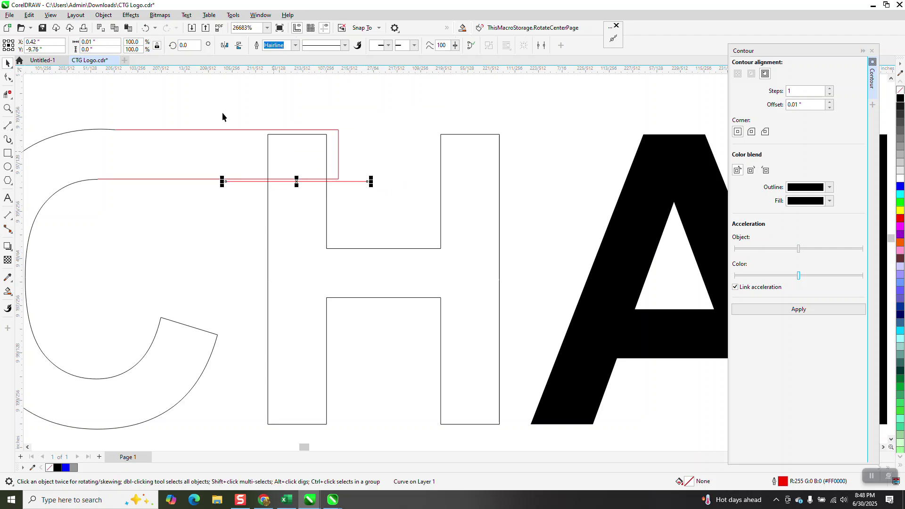
pyautogui.click(7, 94)
pyautogui.moveTo(308, 151); pyautogui.dragTo(337, 154)
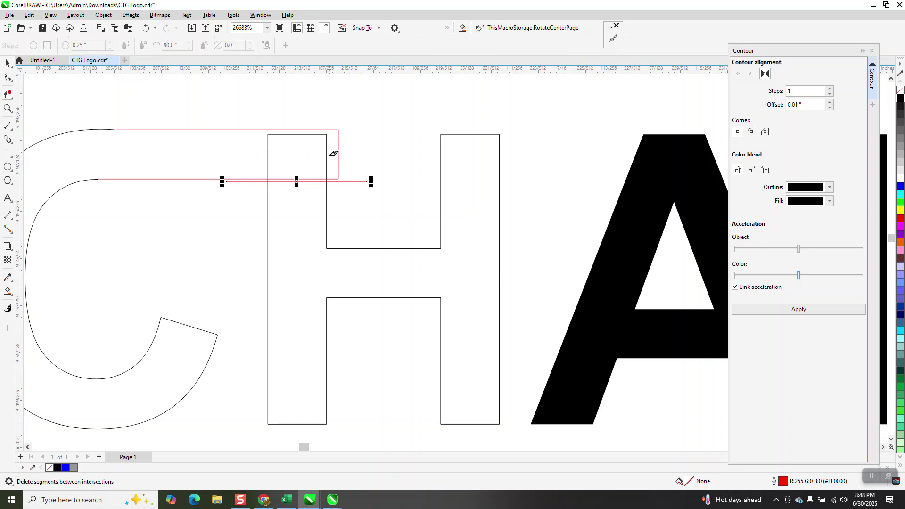
# Step: Convert the H to curves, remove its segments under the bar, and fill it black
pyautogui.click(7, 62)
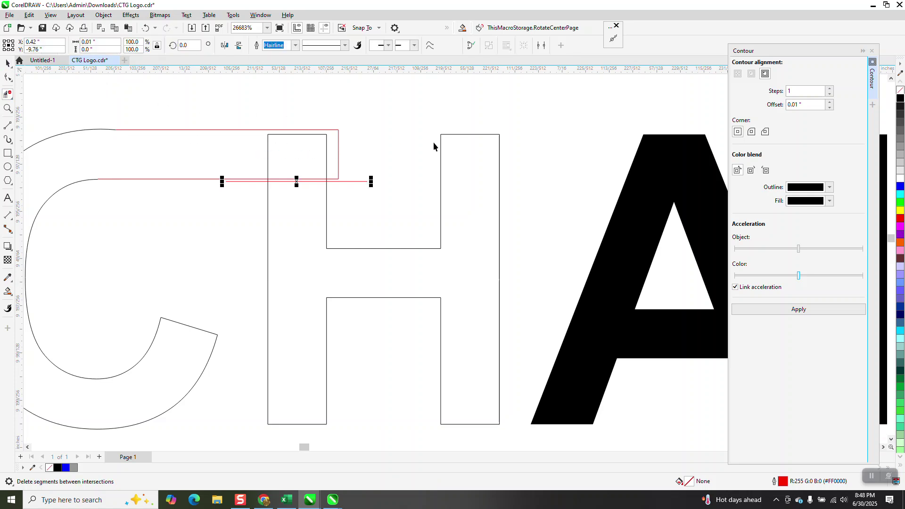
pyautogui.click(441, 146)
pyautogui.click(104, 15)
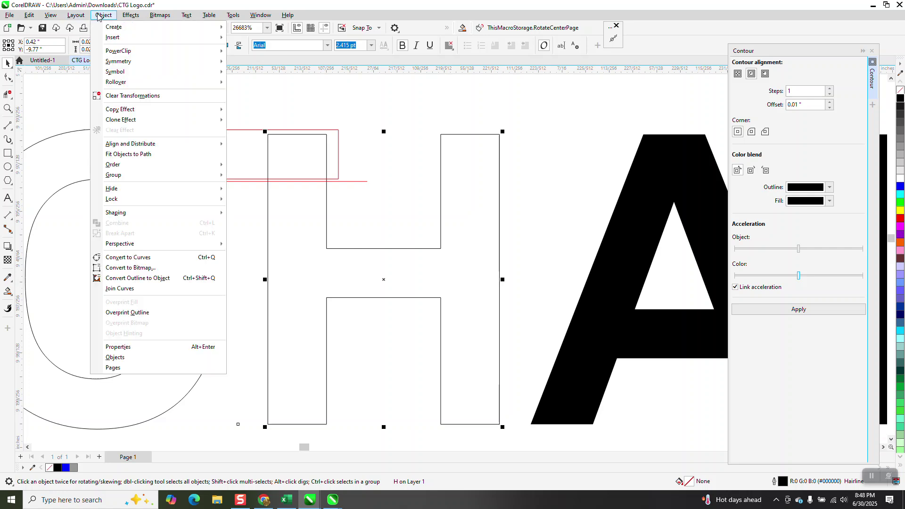
pyautogui.moveTo(121, 175)
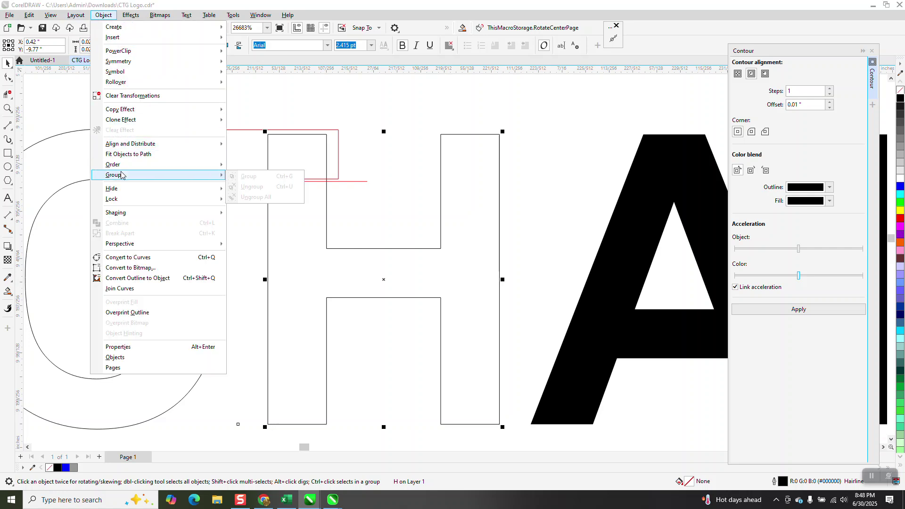
pyautogui.click(128, 258)
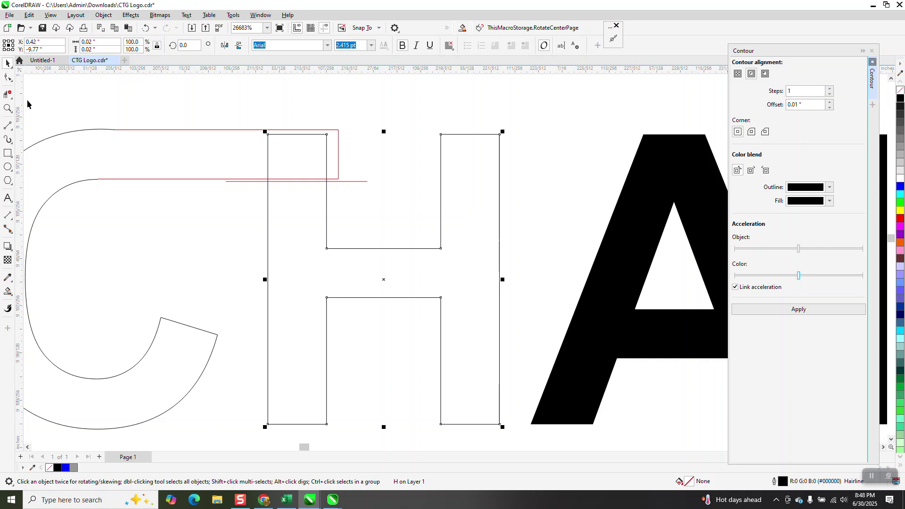
pyautogui.click(8, 93)
pyautogui.moveTo(253, 142); pyautogui.dragTo(339, 163)
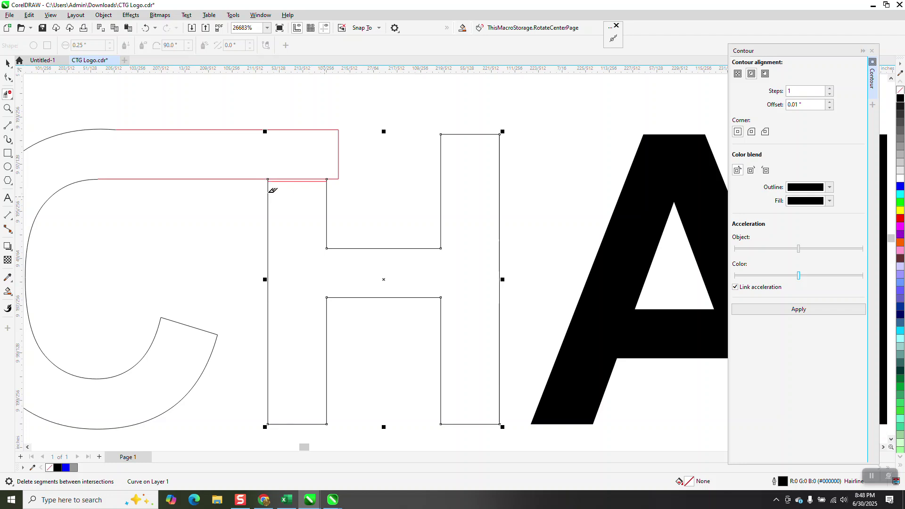
pyautogui.click(8, 291)
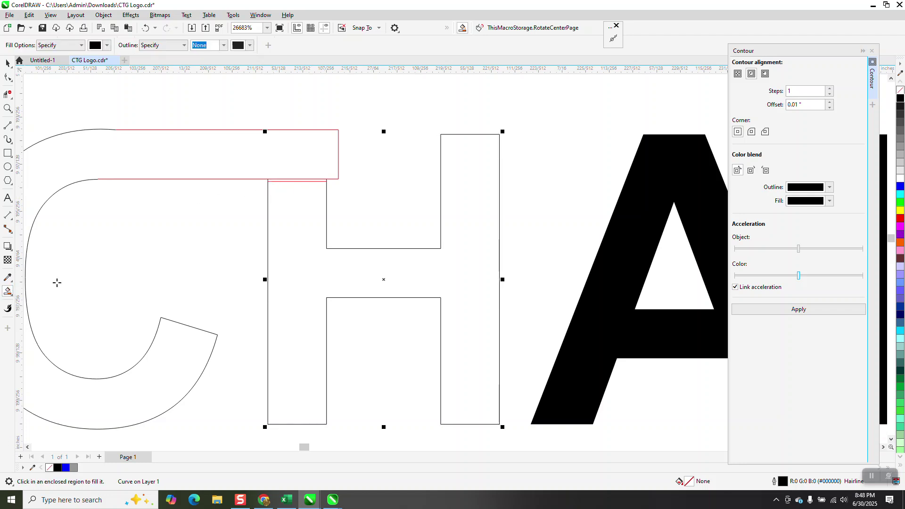
pyautogui.click(291, 277)
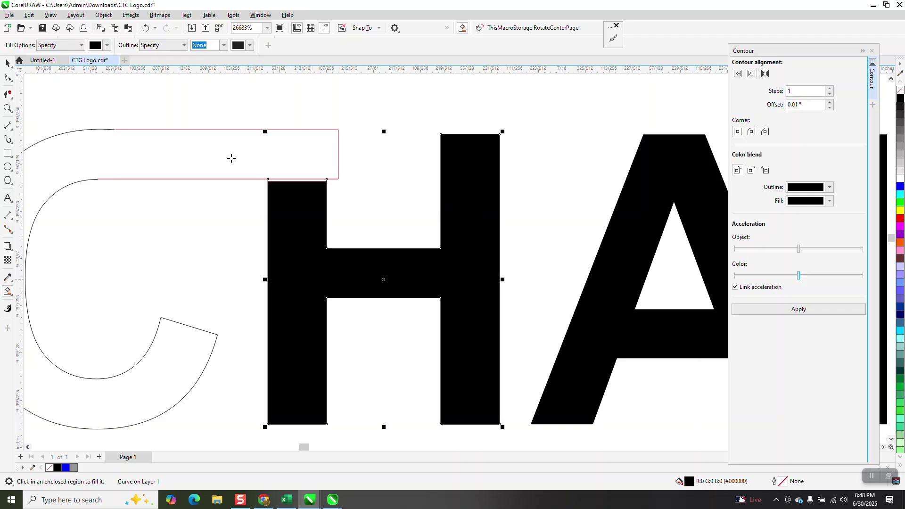
# Step: Drag the C bar's top-right node rightward to slant its end above the H
pyautogui.click(7, 77)
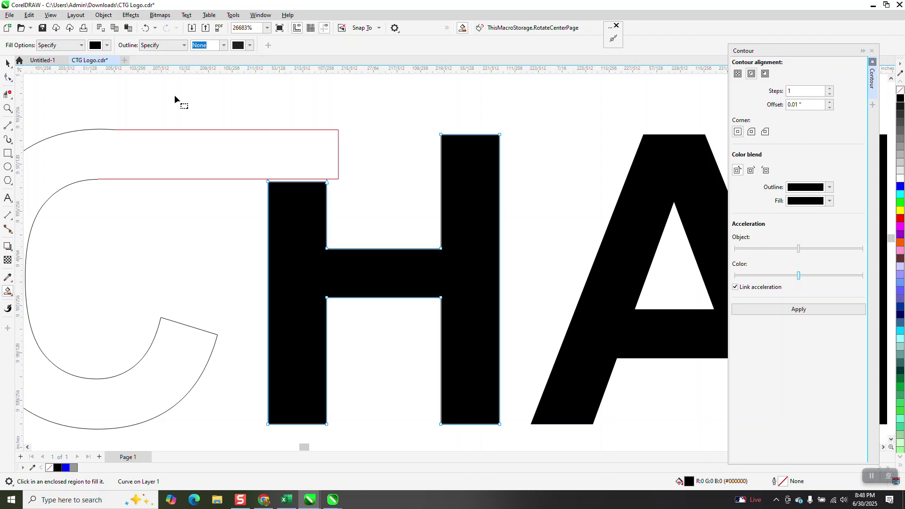
pyautogui.click(338, 138)
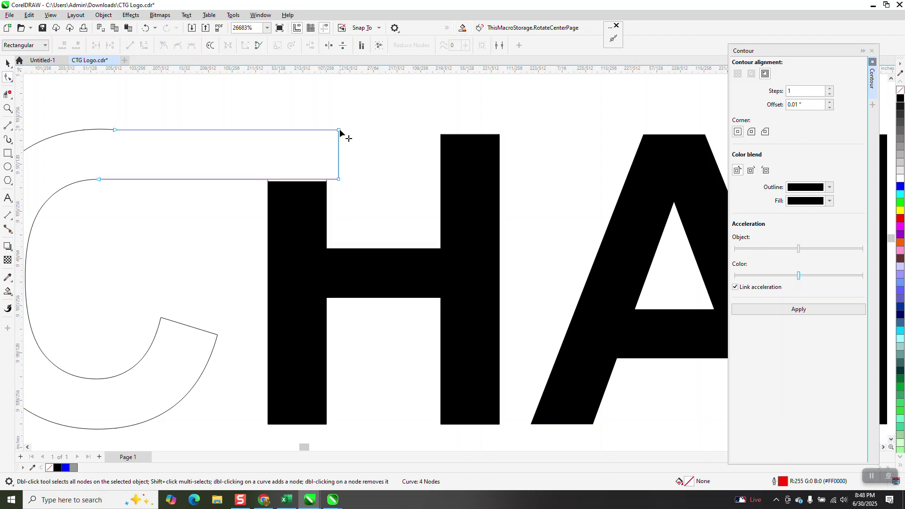
pyautogui.click(340, 131)
pyautogui.moveTo(345, 132); pyautogui.dragTo(378, 130)
pyautogui.scroll(-2, 367, 112)
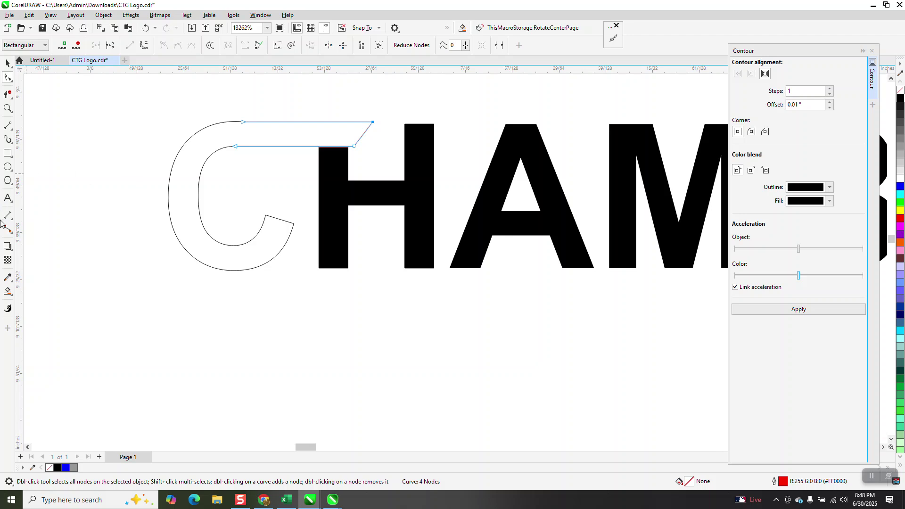
# Step: Smart Fill the C and its top bar solid black
pyautogui.click(7, 292)
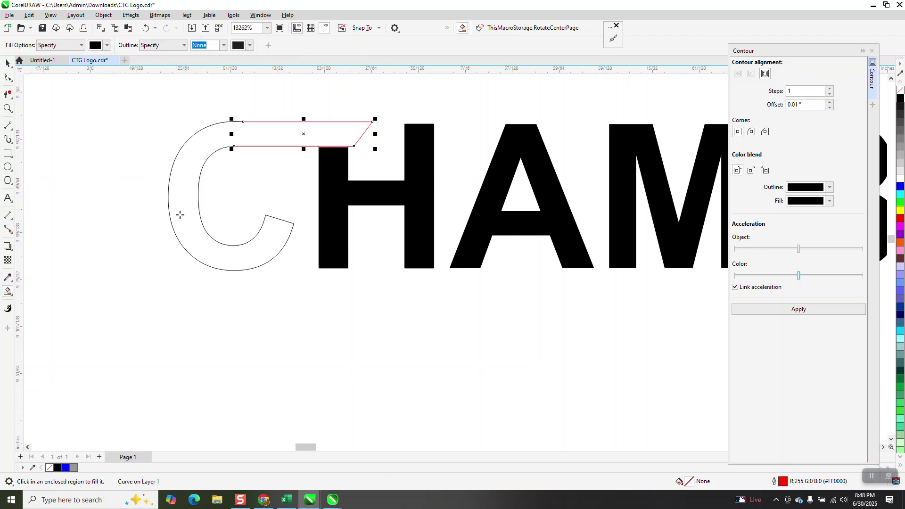
pyautogui.click(185, 213)
pyautogui.scroll(-1, 172, 216)
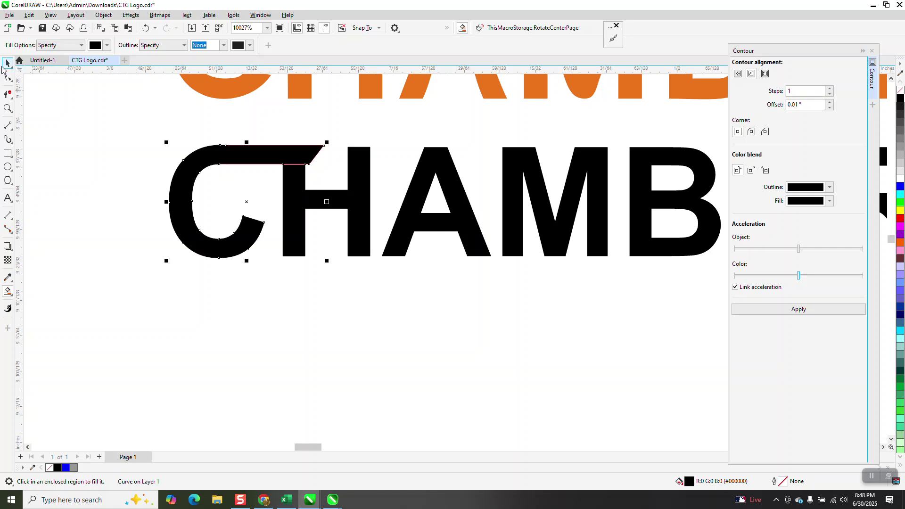
pyautogui.press('space')
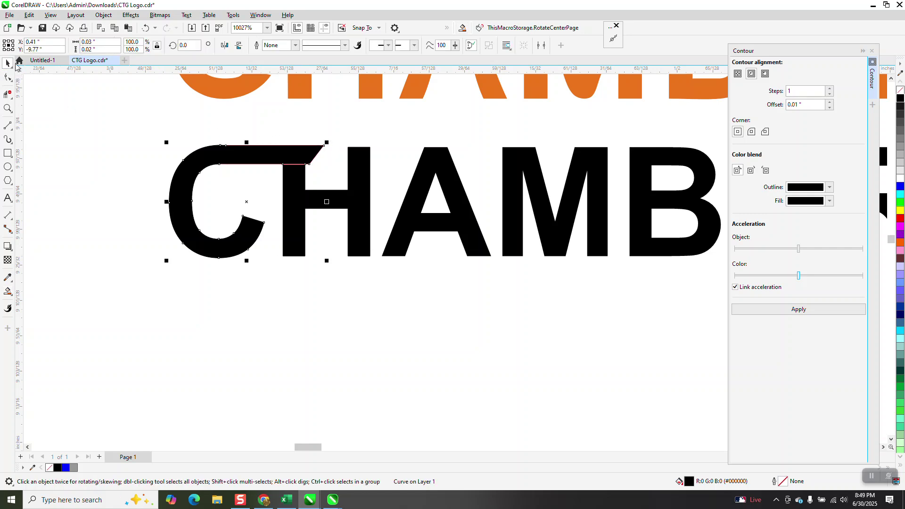
pyautogui.moveTo(232, 118); pyautogui.dragTo(315, 183)
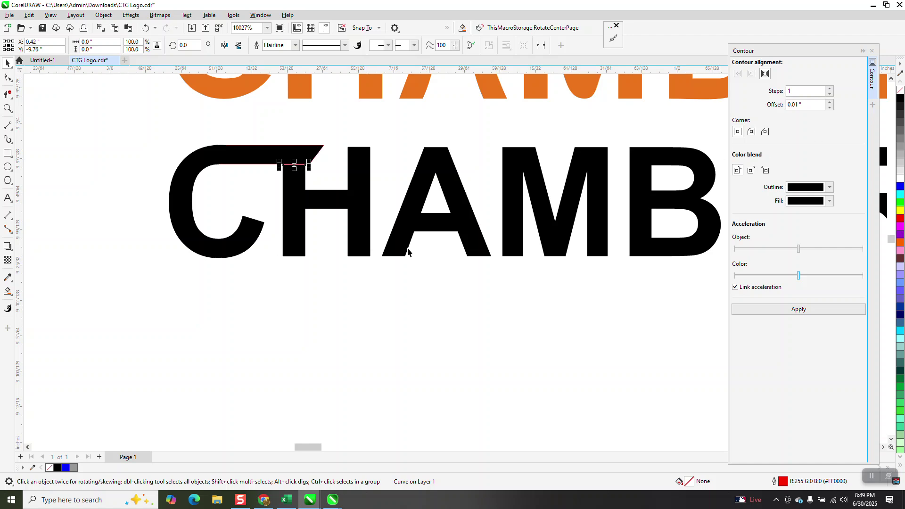
pyautogui.click(358, 261)
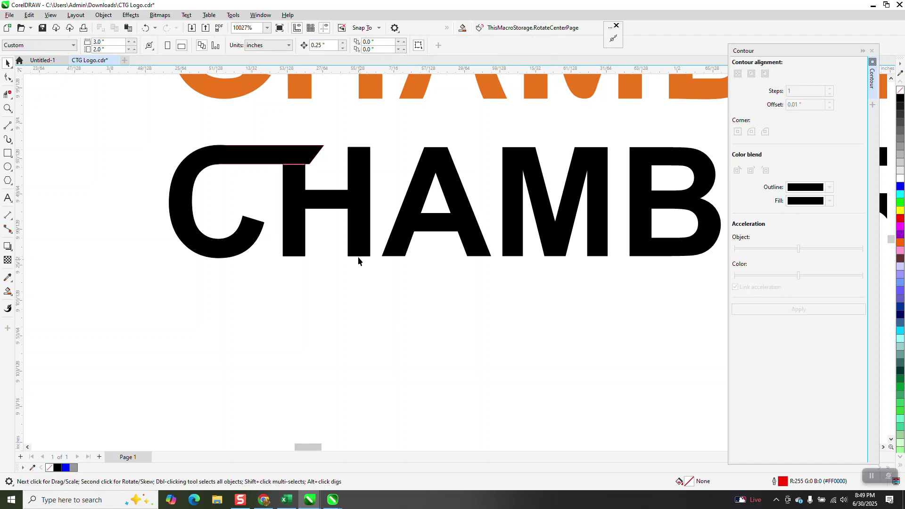
# Step: Delete the leftover black H fill, the H outline and the black C shape
pyautogui.click(294, 168)
pyautogui.press('Delete')
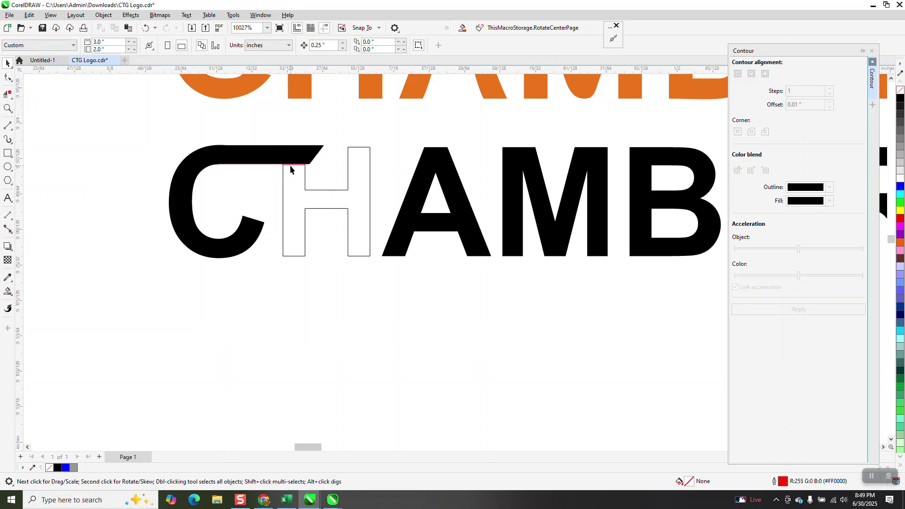
pyautogui.click(293, 166)
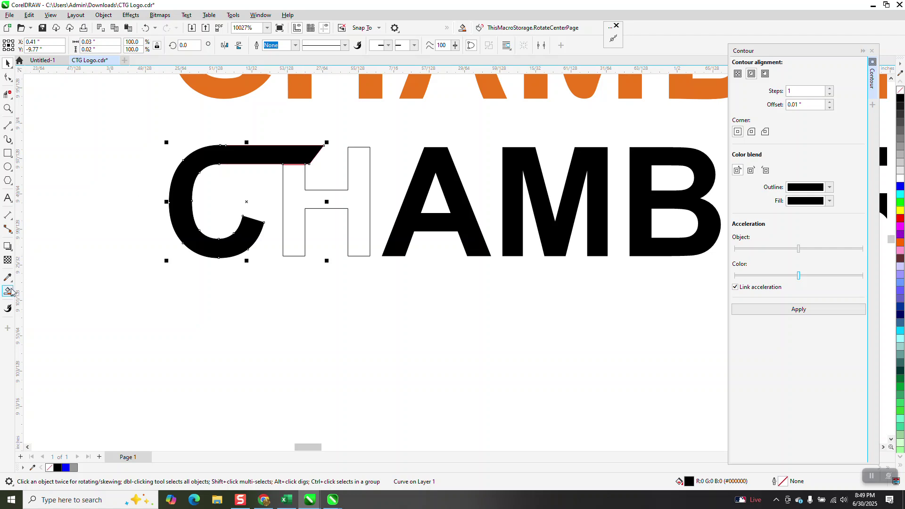
pyautogui.click(305, 203)
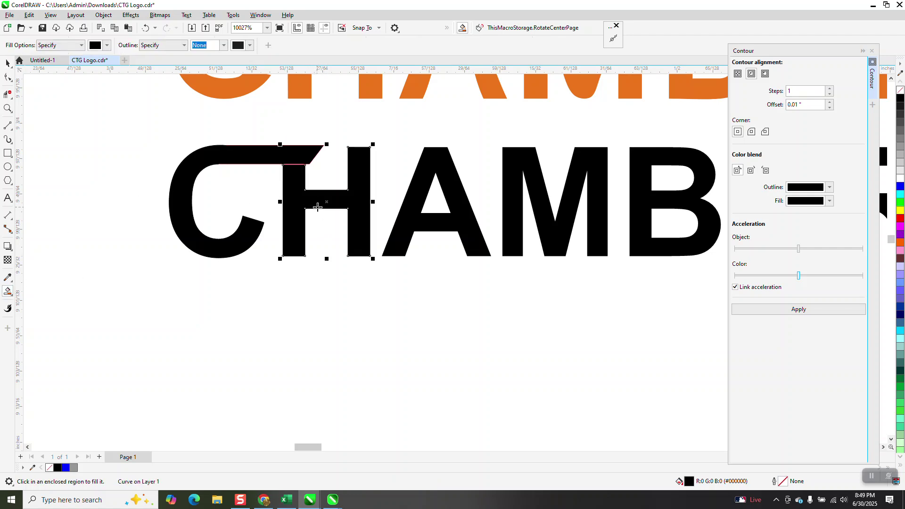
pyautogui.press('Delete')
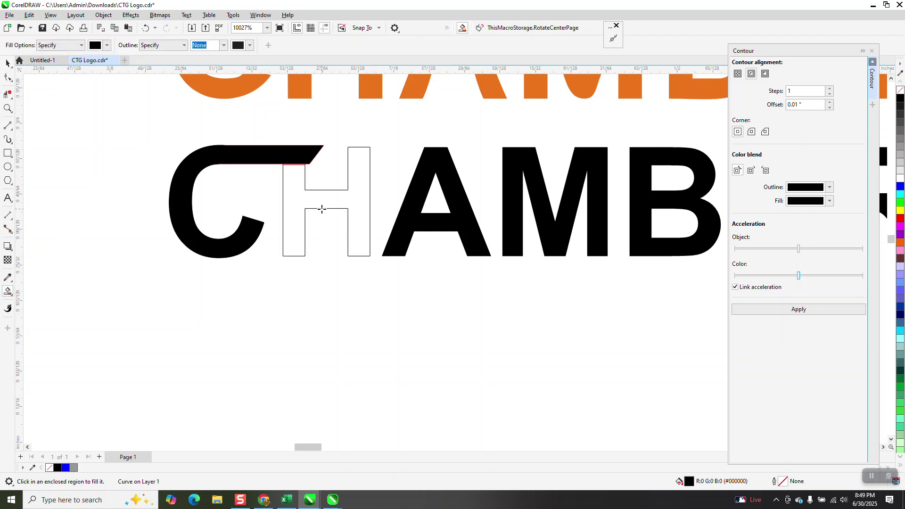
pyautogui.click(8, 63)
pyautogui.click(305, 202)
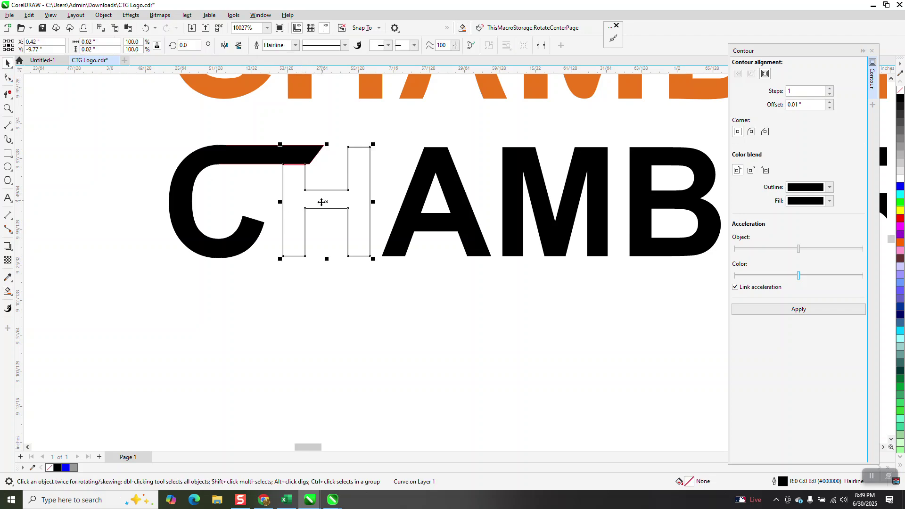
pyautogui.press('Delete')
pyautogui.click(300, 166)
pyautogui.click(300, 166)
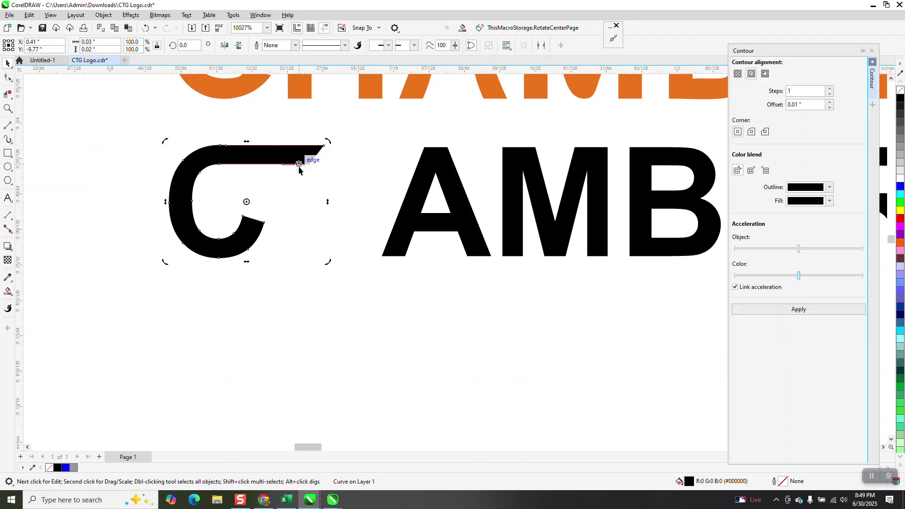
pyautogui.press('Delete')
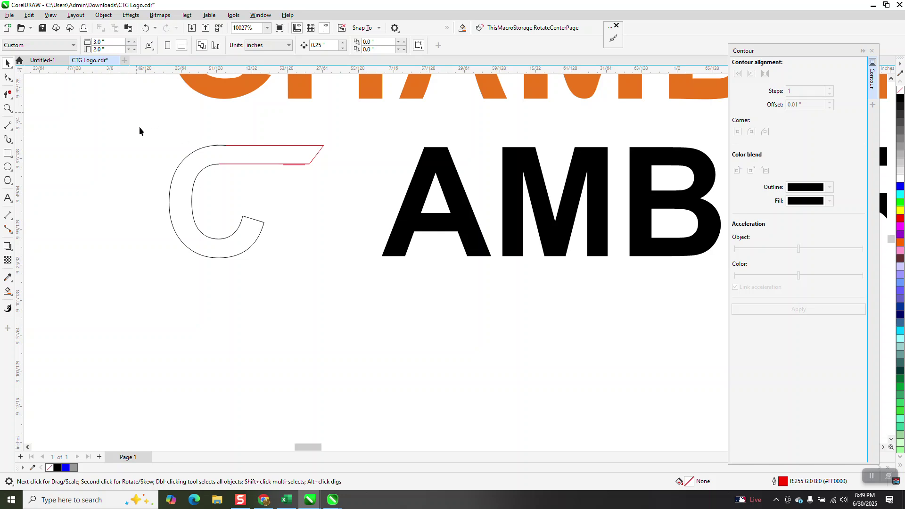
# Step: Select the lone H, then undo to restore the deleted black C
pyautogui.moveTo(137, 115); pyautogui.dragTo(352, 262)
pyautogui.scroll(-5, 342, 250)
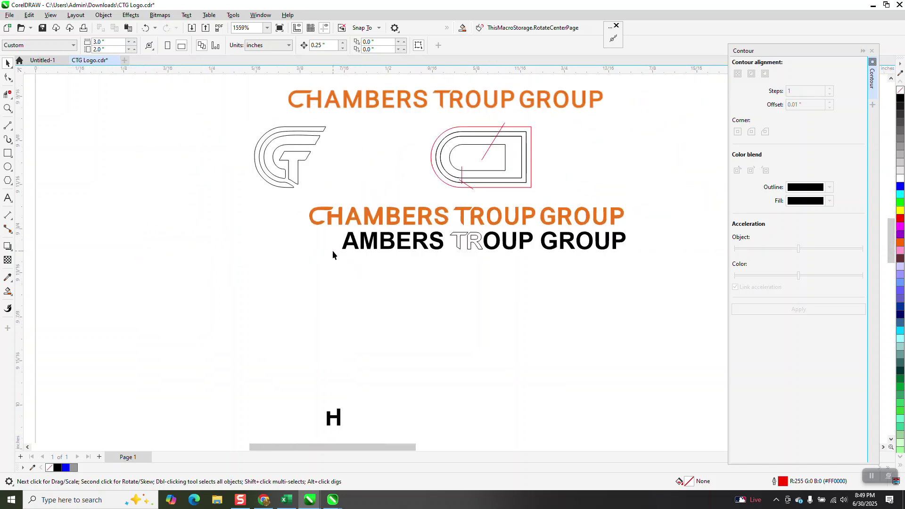
pyautogui.scroll(-2, 332, 255)
pyautogui.moveTo(301, 330); pyautogui.dragTo(383, 378)
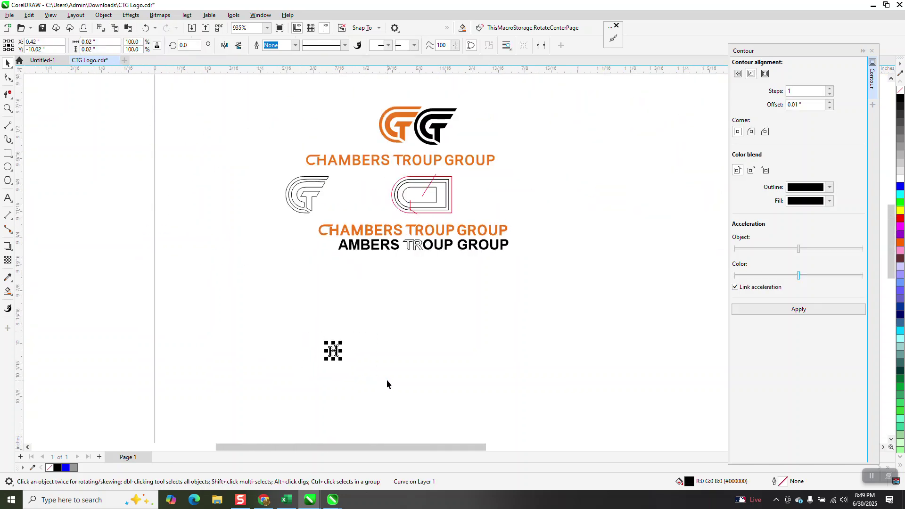
pyautogui.press('Up')
pyautogui.scroll(-2, 355, 334)
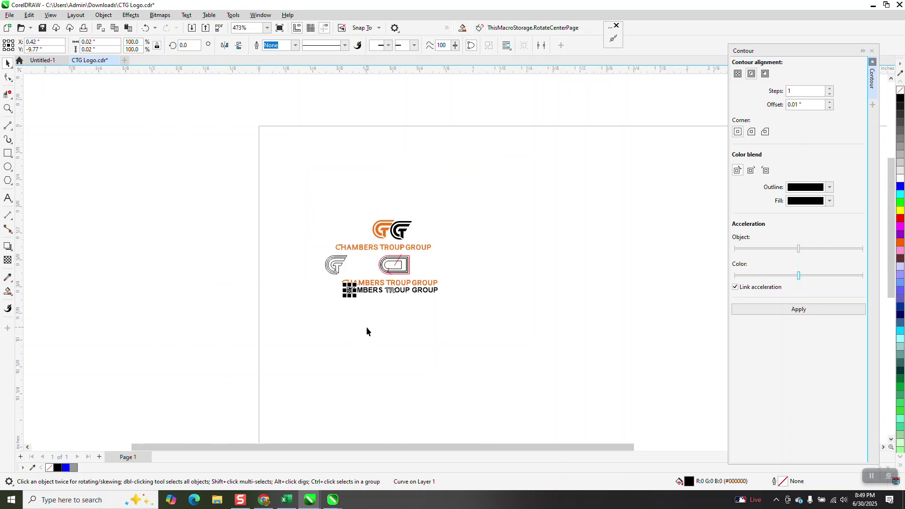
pyautogui.scroll(3, 367, 324)
pyautogui.click(147, 28)
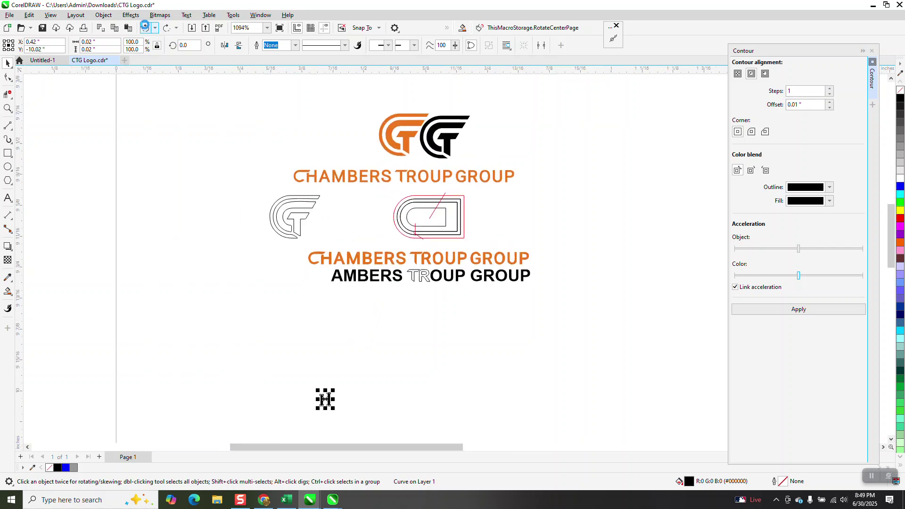
pyautogui.click(147, 28)
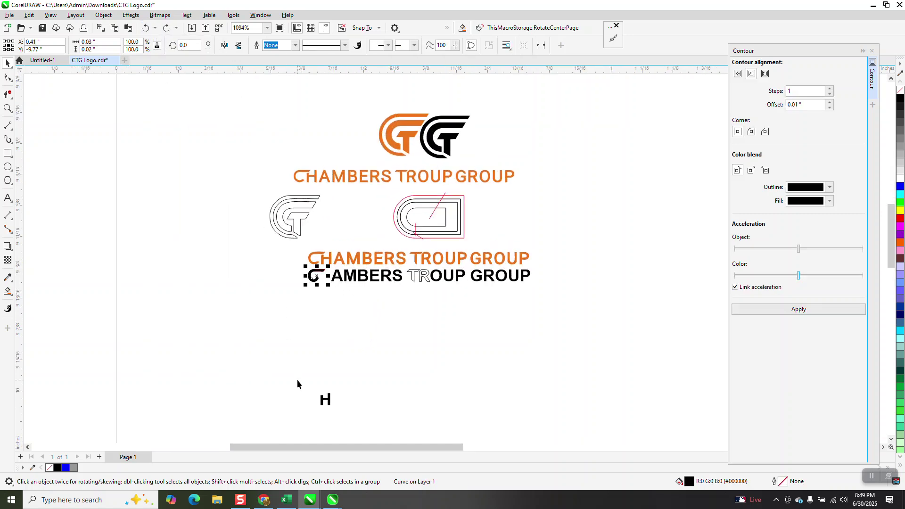
pyautogui.hotkey('ctrl', 'z')
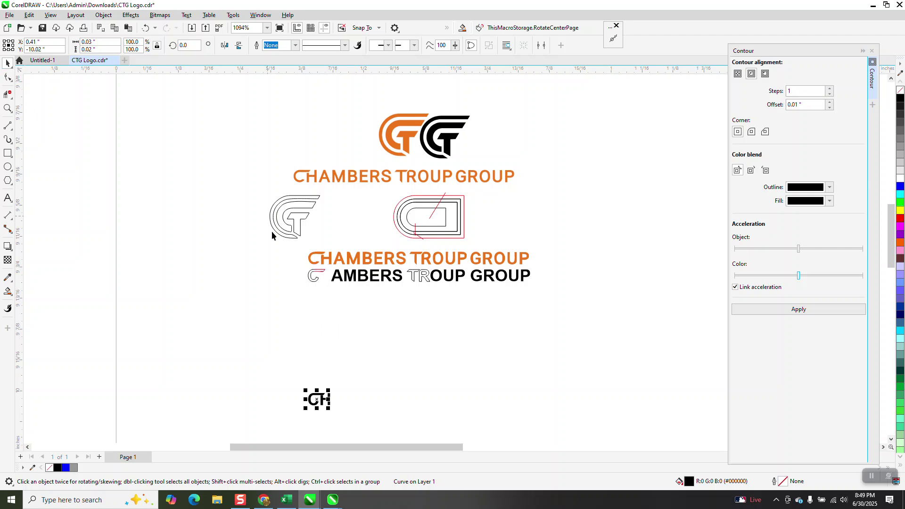
# Step: Select the black C and H together and nudge them in front of AMBERS
pyautogui.moveTo(280, 268); pyautogui.dragTo(285, 275)
pyautogui.moveTo(338, 296); pyautogui.dragTo(342, 297)
pyautogui.click(328, 353)
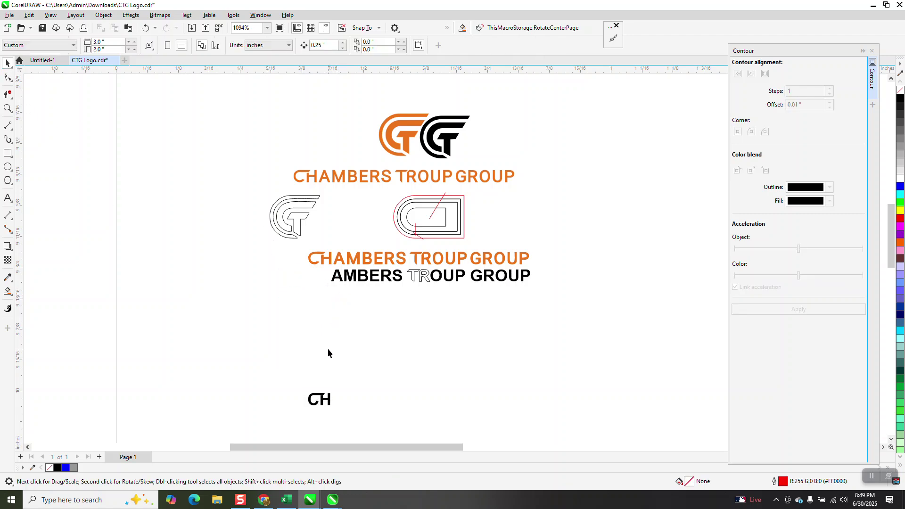
pyautogui.moveTo(369, 425); pyautogui.dragTo(380, 425)
pyautogui.hotkey('ctrl', 'r')
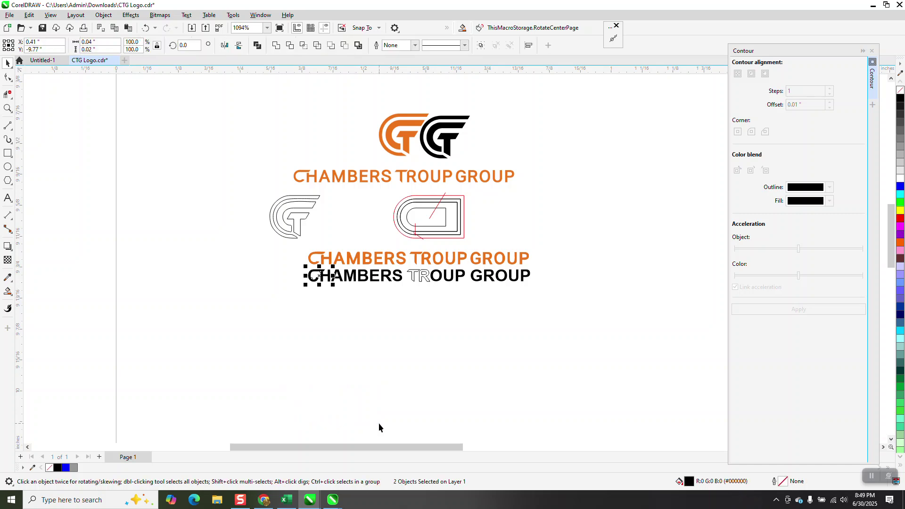
pyautogui.click(8, 108)
# Step: Move the C and H nodes so the C's top bar reaches over the H's stem
pyautogui.moveTo(295, 257); pyautogui.dragTo(436, 304)
pyautogui.scroll(-3, 398, 289)
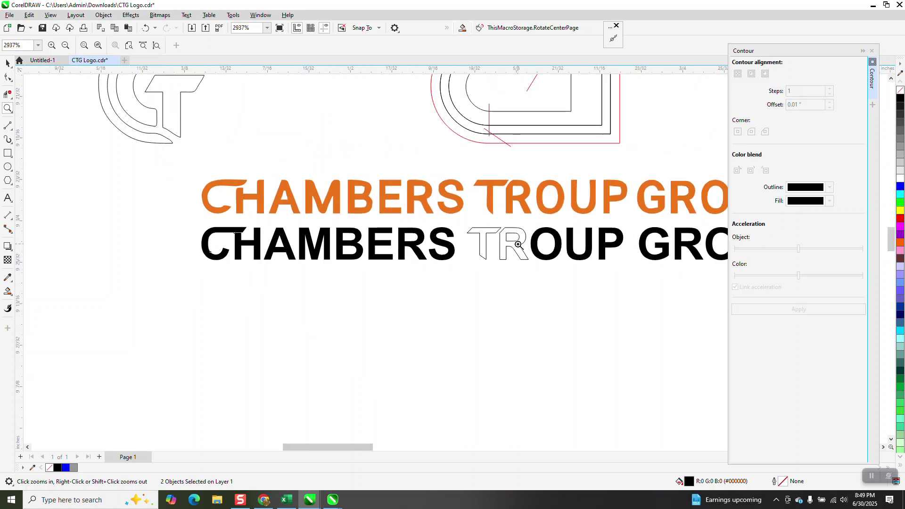
pyautogui.scroll(-1, 563, 251)
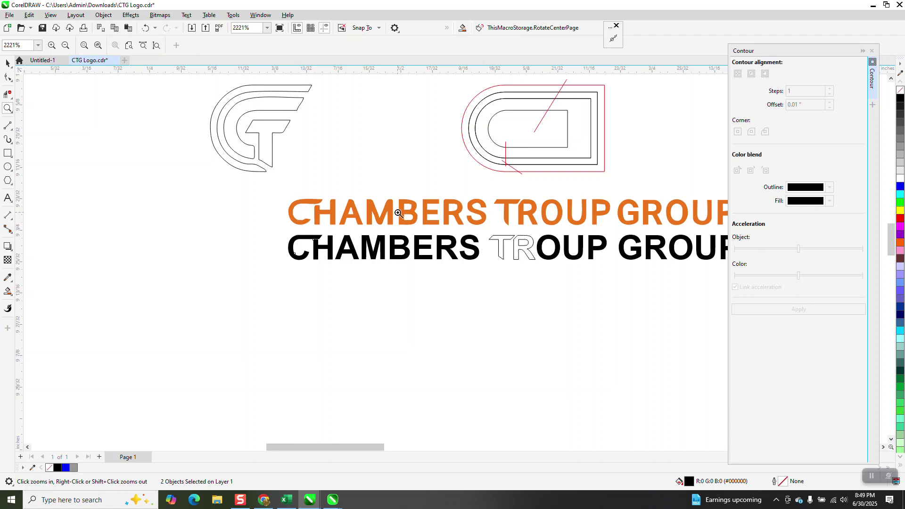
pyautogui.moveTo(307, 226); pyautogui.dragTo(390, 276)
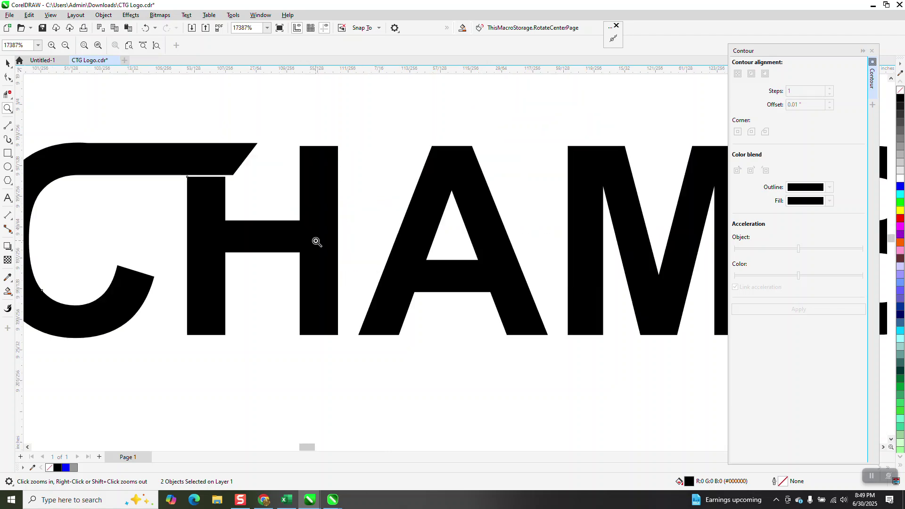
pyautogui.click(8, 77)
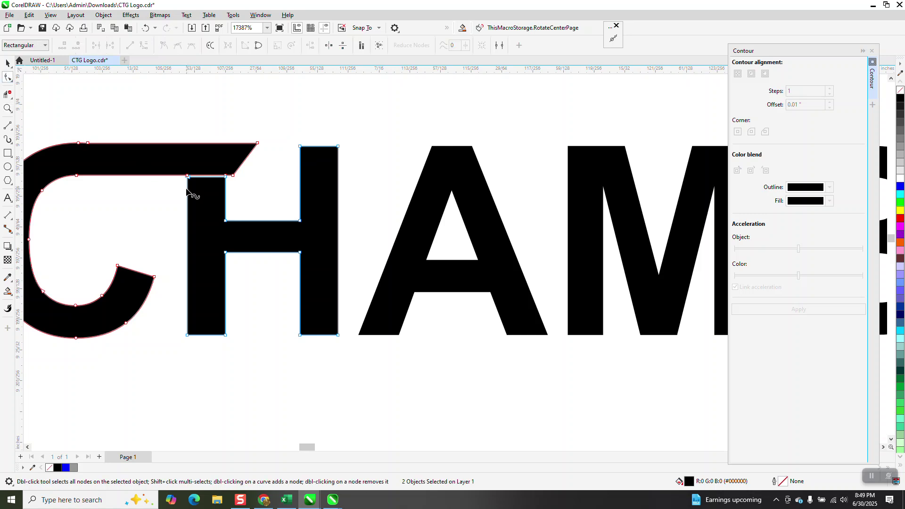
pyautogui.moveTo(187, 178)
pyautogui.mouseDown()
pyautogui.moveTo(217, 189)
pyautogui.moveTo(198, 175)
pyautogui.mouseUp()
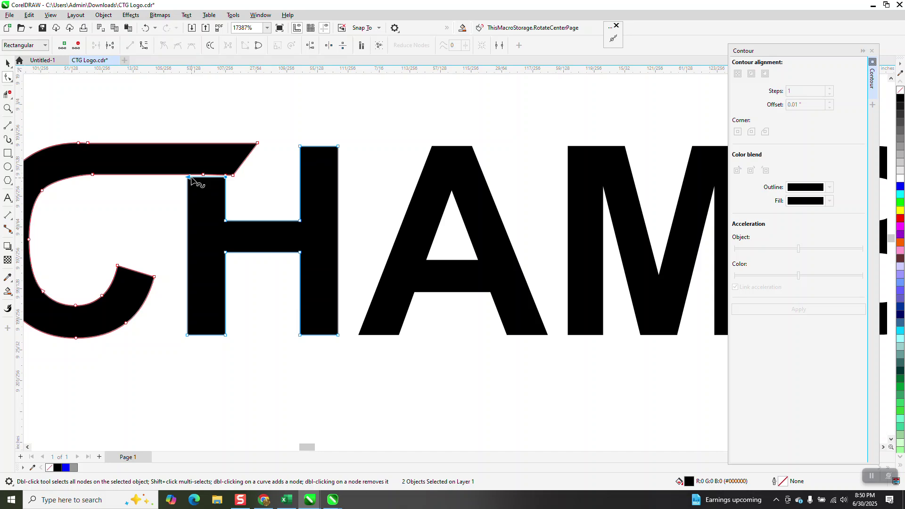
pyautogui.moveTo(189, 178); pyautogui.dragTo(191, 184)
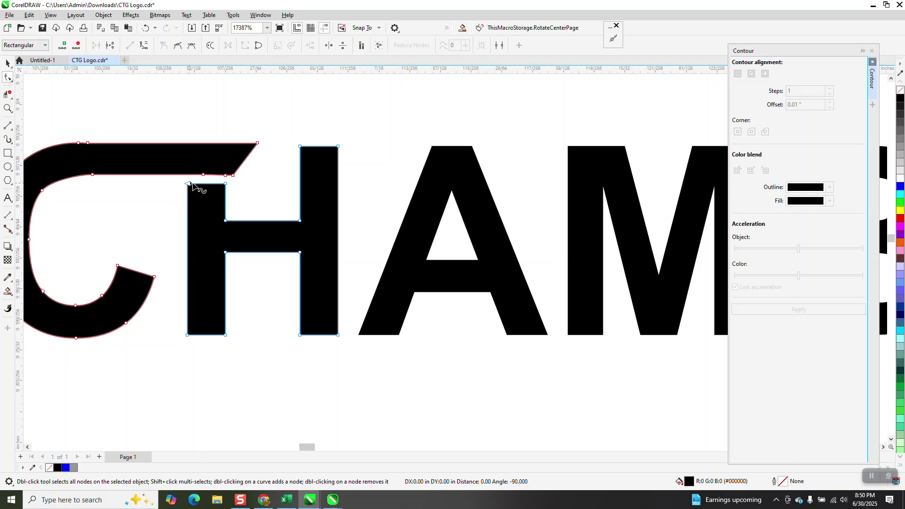
pyautogui.scroll(-2, 240, 180)
pyautogui.scroll(-5, 393, 251)
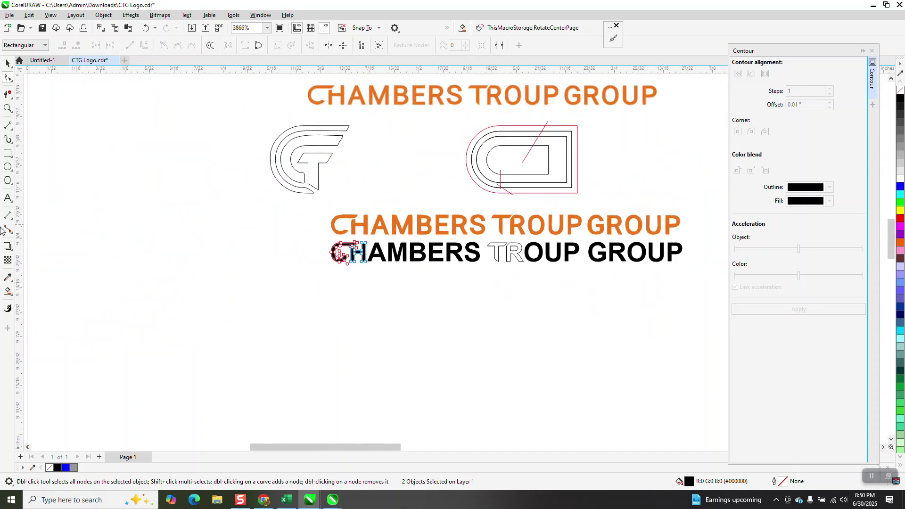
# Step: Smart-fill the outlined T and R solid black
pyautogui.click(8, 291)
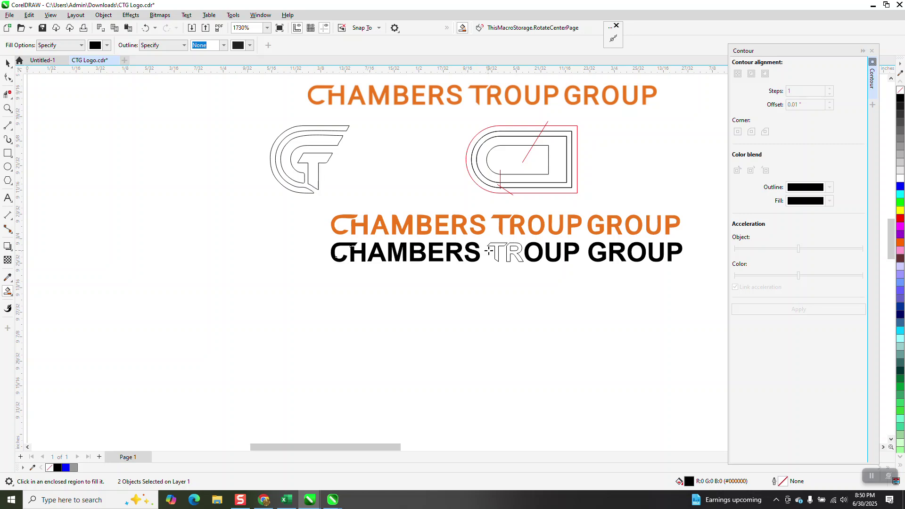
pyautogui.click(496, 253)
pyautogui.click(517, 255)
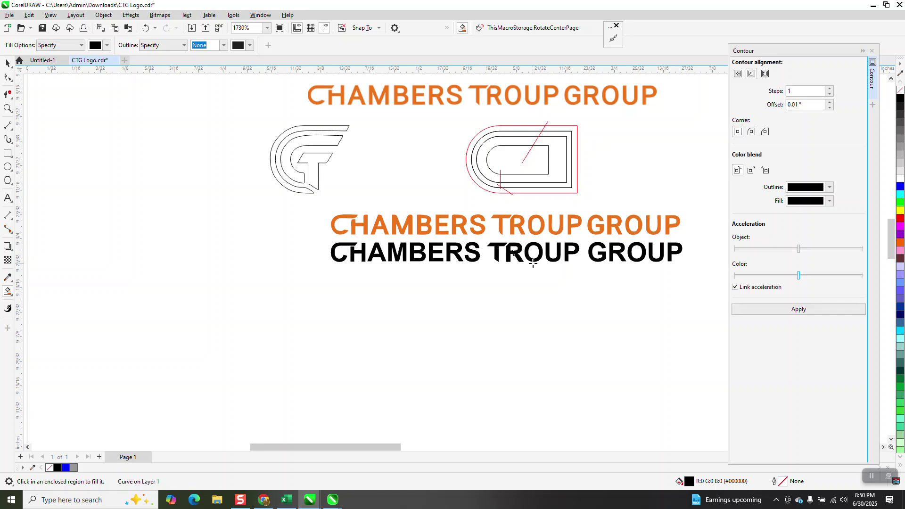
pyautogui.scroll(-2, 499, 301)
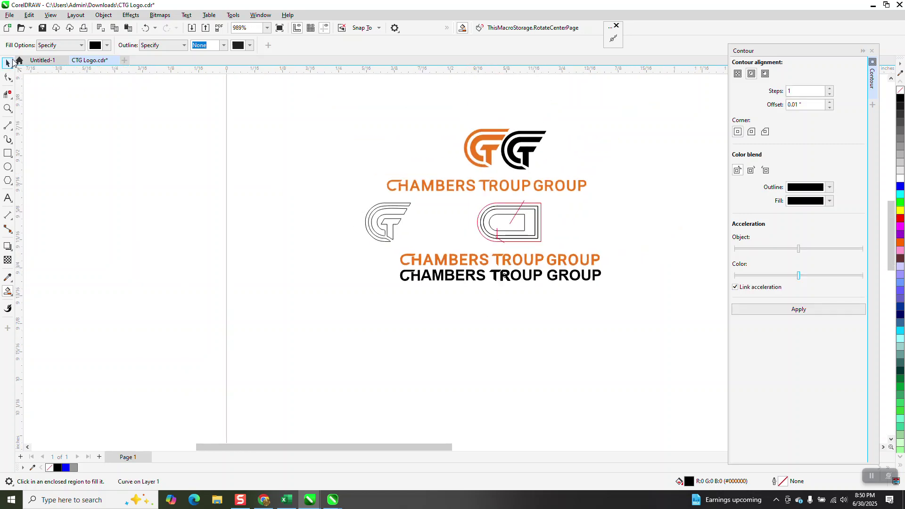
# Step: Delete the leftover outline G
pyautogui.click(8, 63)
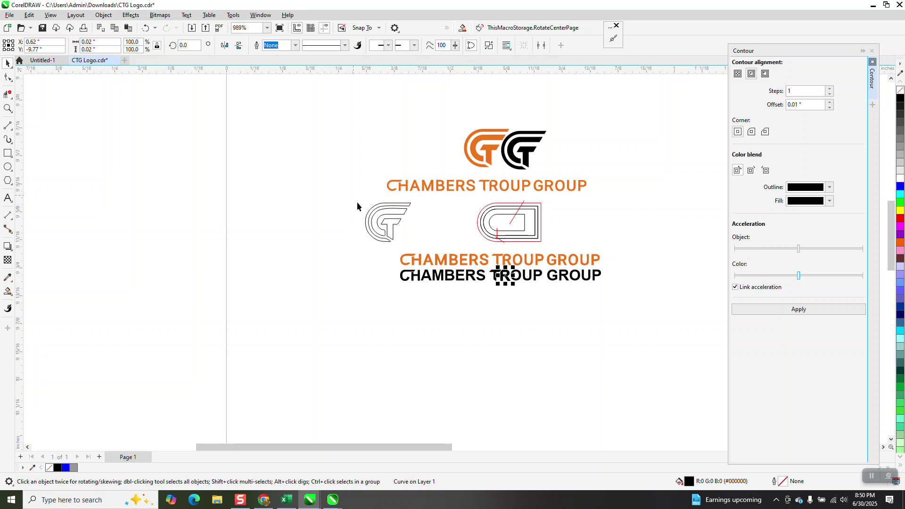
pyautogui.moveTo(358, 202); pyautogui.dragTo(444, 244)
pyautogui.press('Delete')
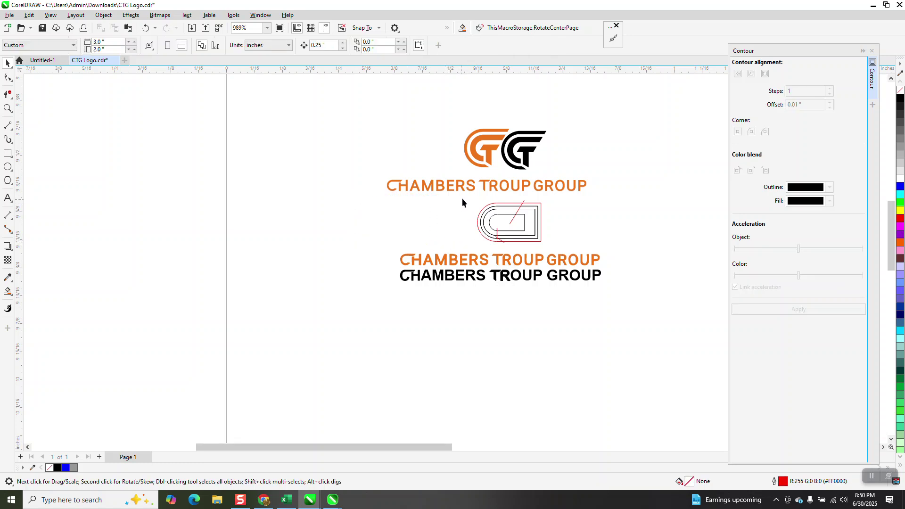
# Step: Group the nine outline construction shapes and move the black icon onto them
pyautogui.moveTo(573, 247); pyautogui.dragTo(570, 243)
pyautogui.hotkey('ctrl', 'g')
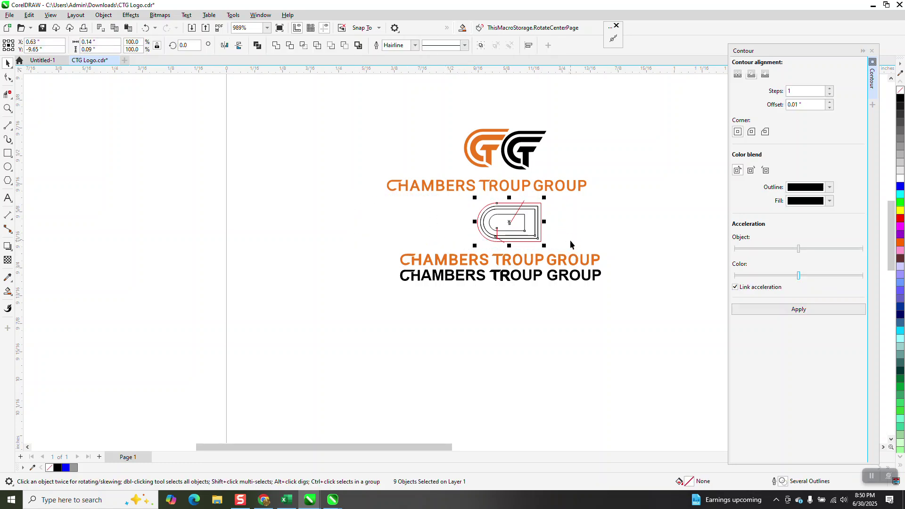
pyautogui.moveTo(526, 158); pyautogui.dragTo(502, 228)
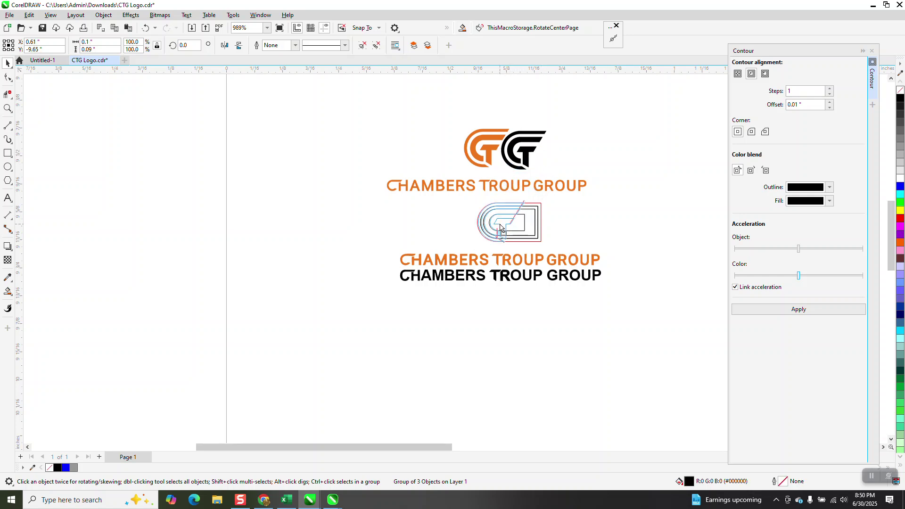
# Step: Align the black icon against the outline group, then delete the construction group
pyautogui.click(6, 109)
pyautogui.moveTo(461, 188); pyautogui.dragTo(630, 283)
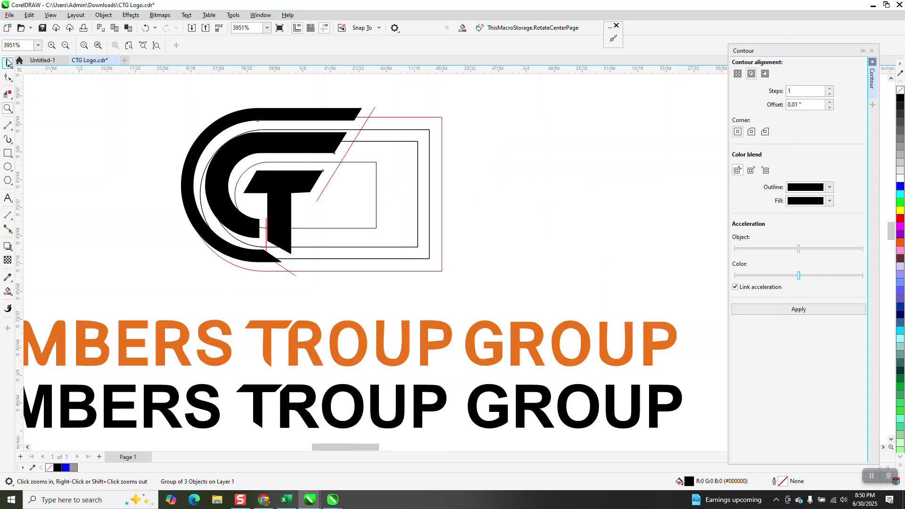
pyautogui.click(6, 61)
pyautogui.moveTo(350, 120); pyautogui.dragTo(355, 128)
pyautogui.click(420, 139)
pyautogui.press('Delete')
pyautogui.scroll(-2, 418, 147)
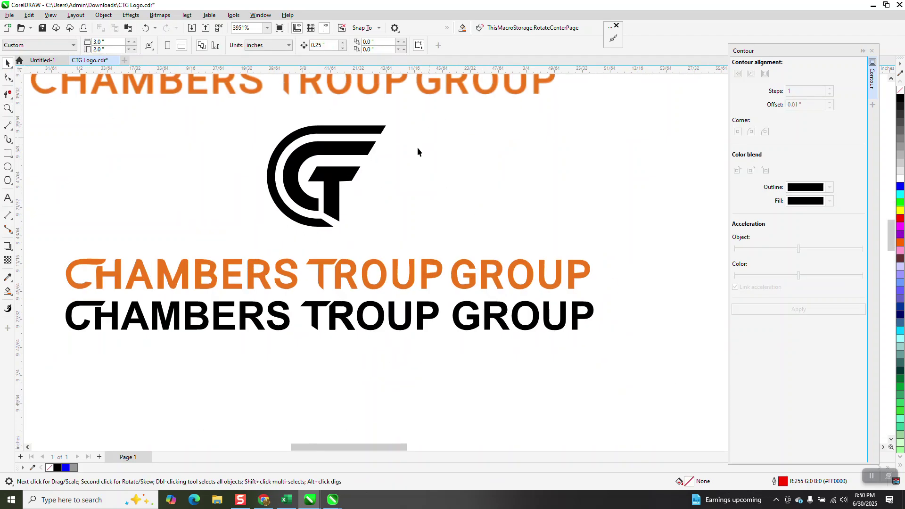
pyautogui.scroll(-2, 418, 147)
# Step: Group the sixteen black letters and lay them over the orange CHAMBERS TROUP GROUP text
pyautogui.click(445, 255)
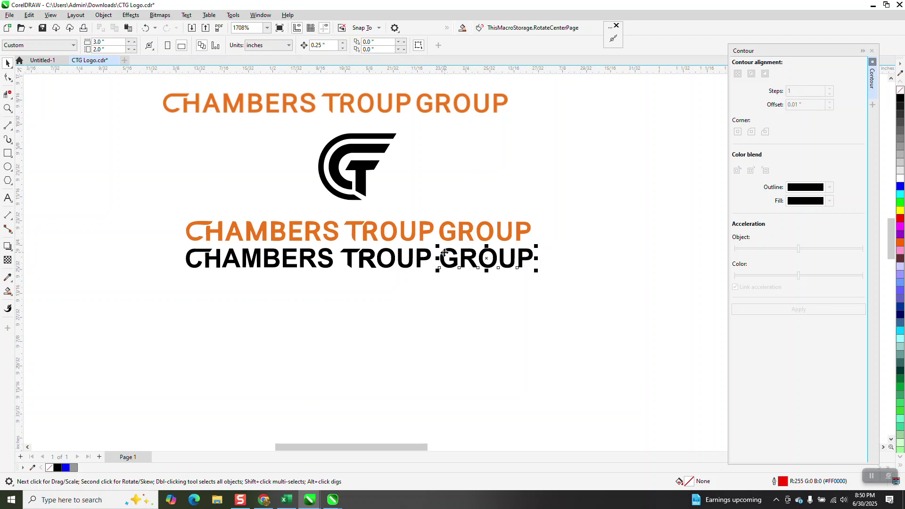
pyautogui.moveTo(180, 240); pyautogui.dragTo(586, 291)
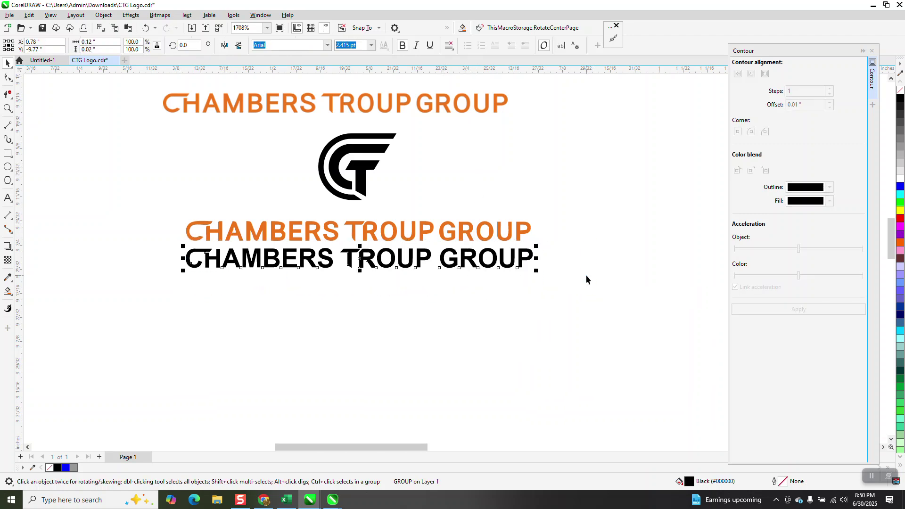
pyautogui.hotkey('ctrl', 'g')
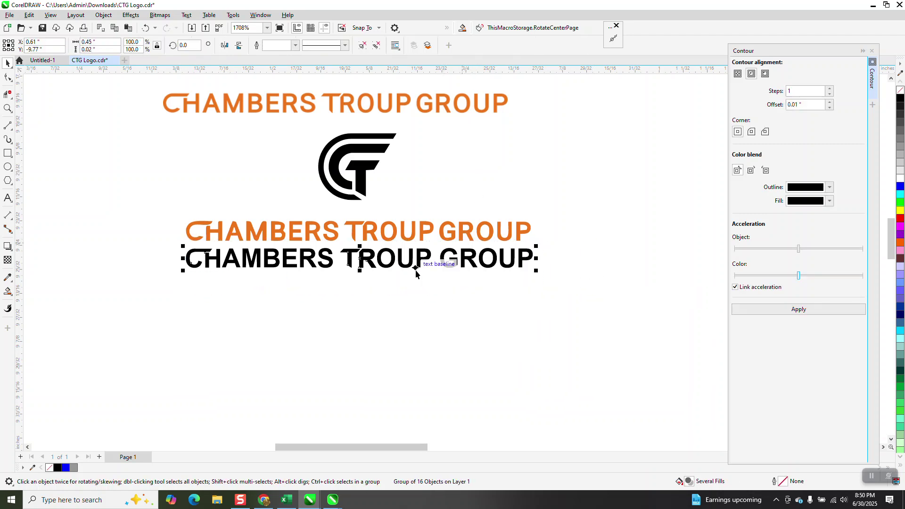
pyautogui.moveTo(363, 260); pyautogui.dragTo(369, 235)
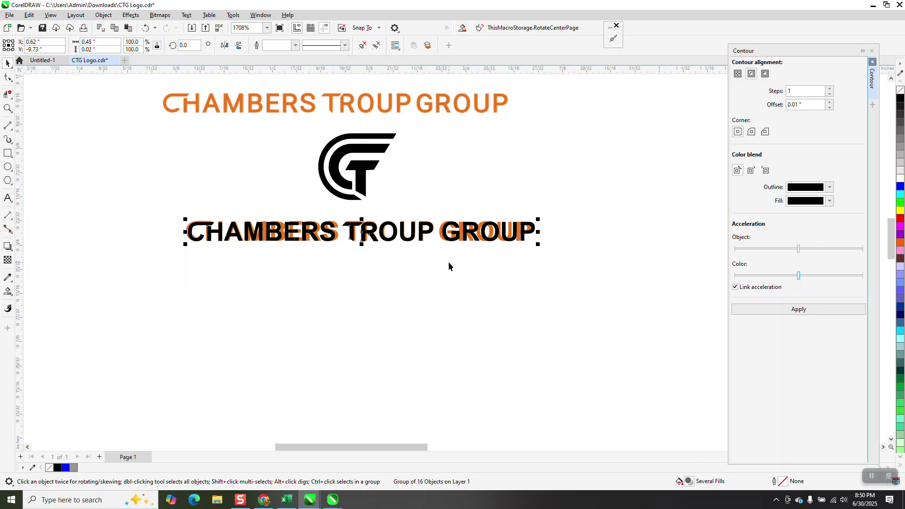
pyautogui.moveTo(425, 202); pyautogui.dragTo(563, 269)
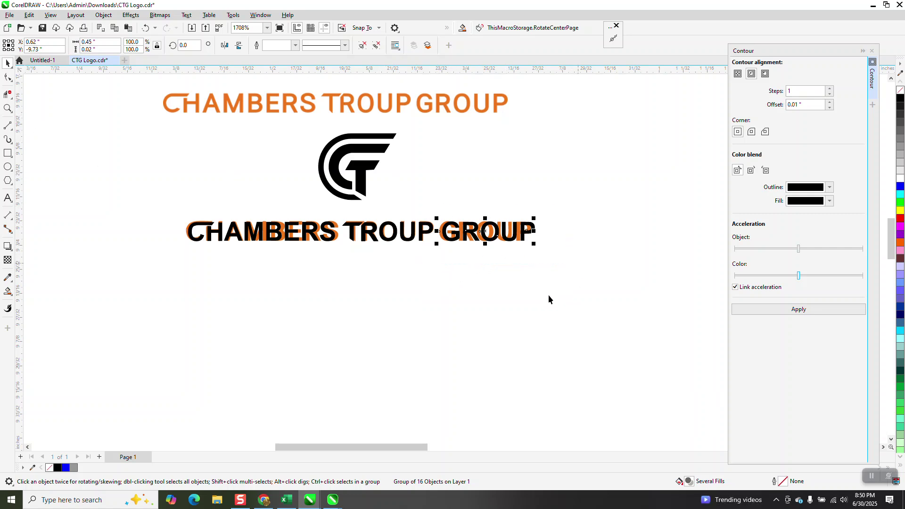
pyautogui.click(8, 108)
# Step: Zoom in closely on the black GROUP word
pyautogui.moveTo(413, 215); pyautogui.dragTo(536, 265)
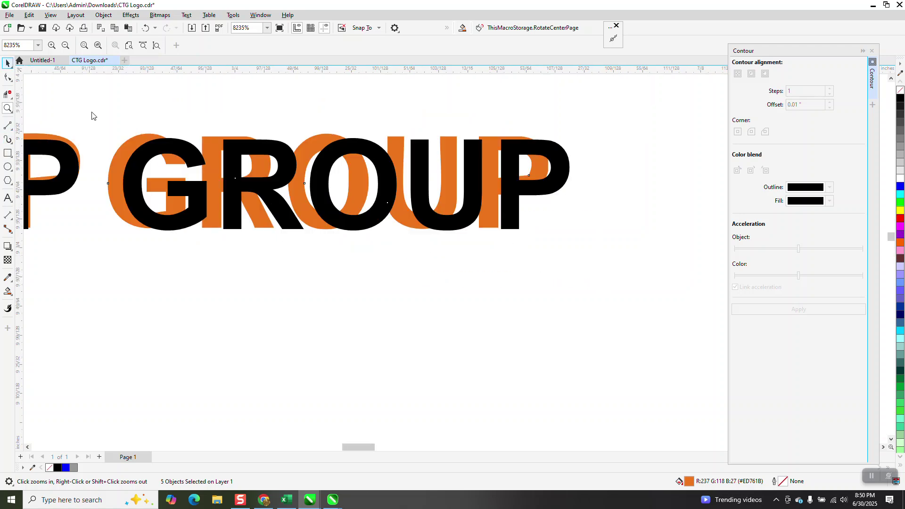
pyautogui.click(234, 166)
pyautogui.scroll(-2, 169, 160)
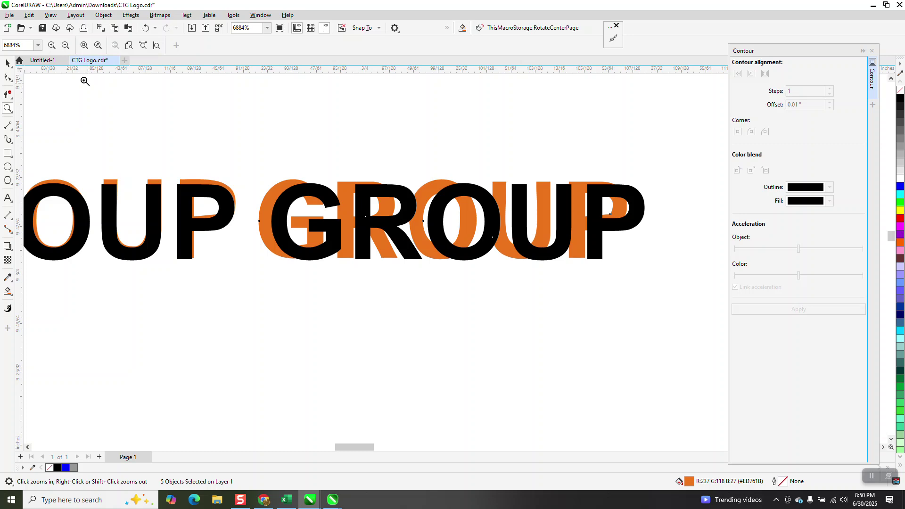
pyautogui.click(8, 63)
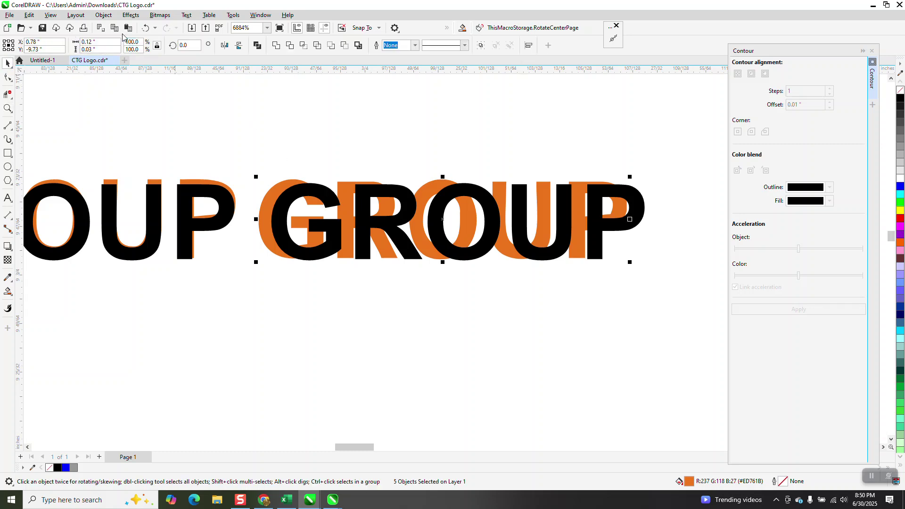
pyautogui.click(104, 14)
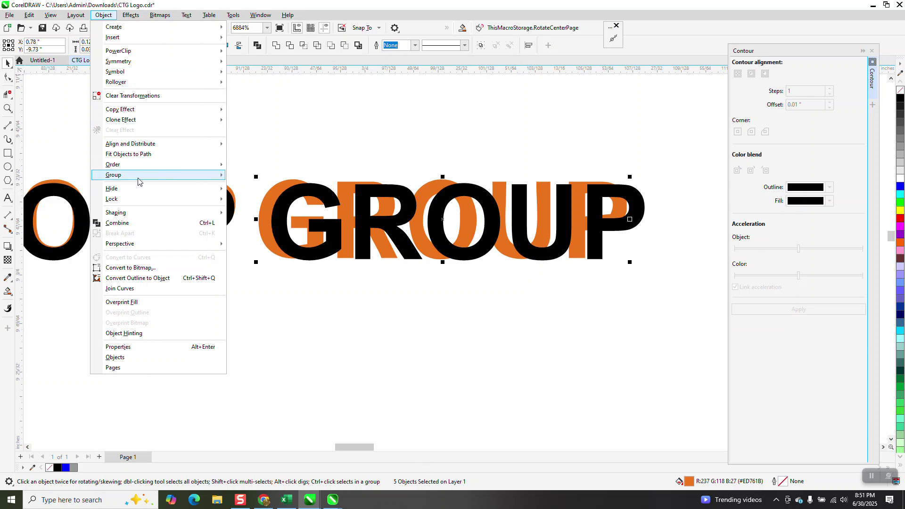
pyautogui.moveTo(141, 175)
pyautogui.click(267, 155)
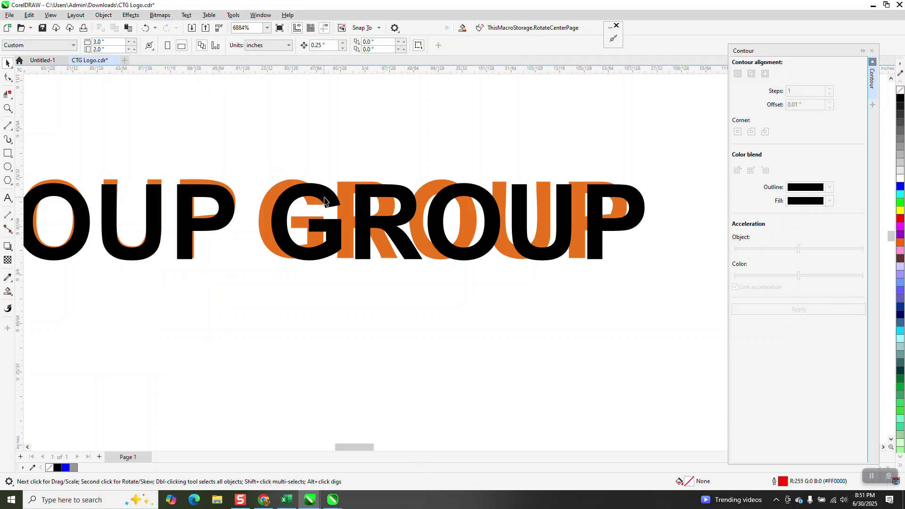
# Step: Ungroup the black lettering and select the GROUP text for character editing
pyautogui.click(326, 199)
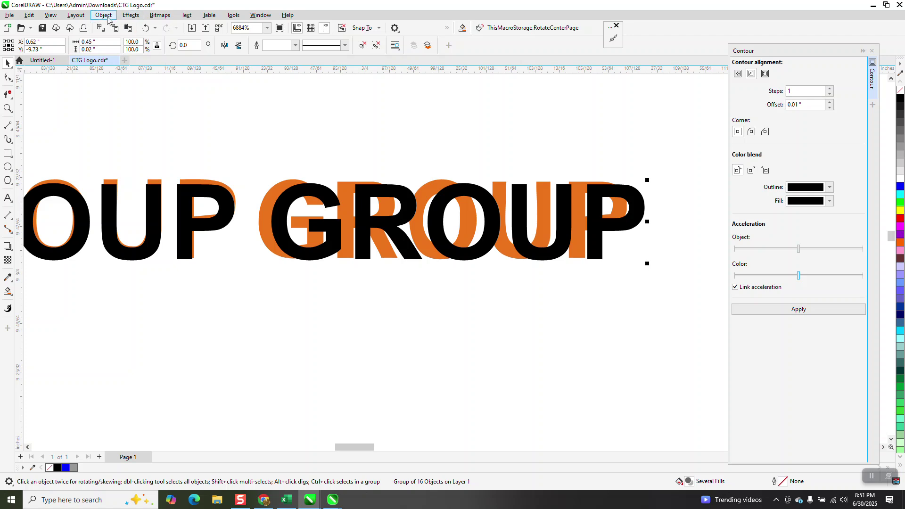
pyautogui.click(76, 15)
pyautogui.click(105, 15)
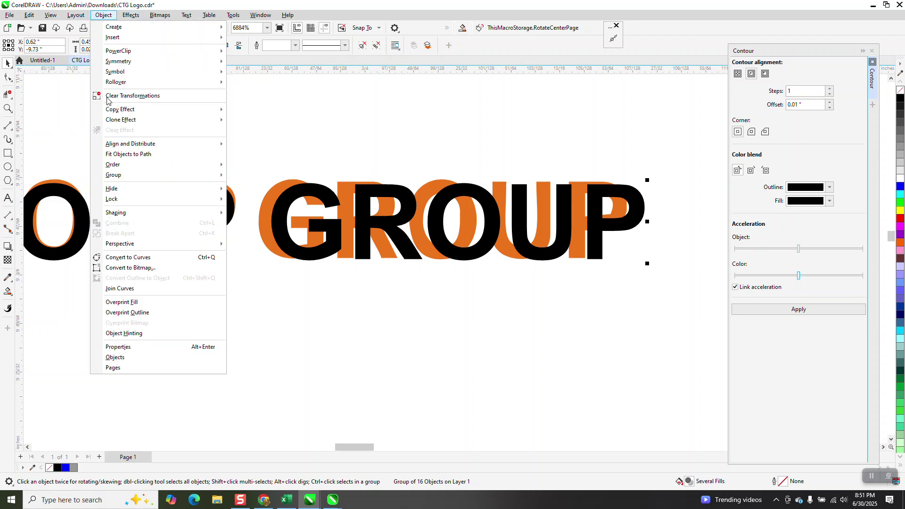
pyautogui.click(256, 185)
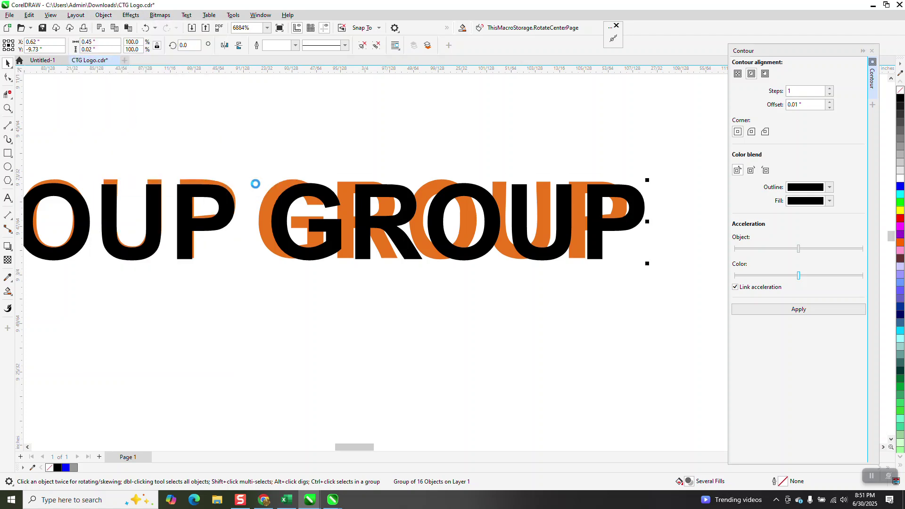
pyautogui.click(316, 198)
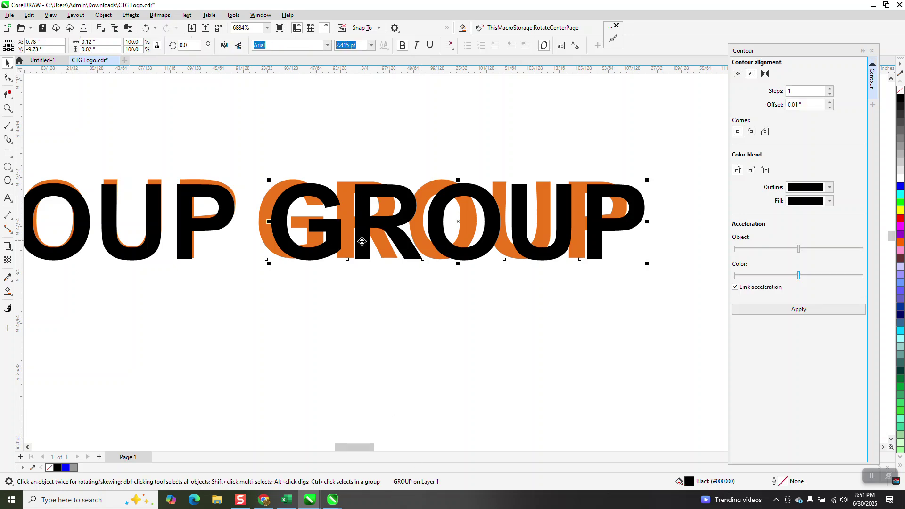
pyautogui.click(8, 78)
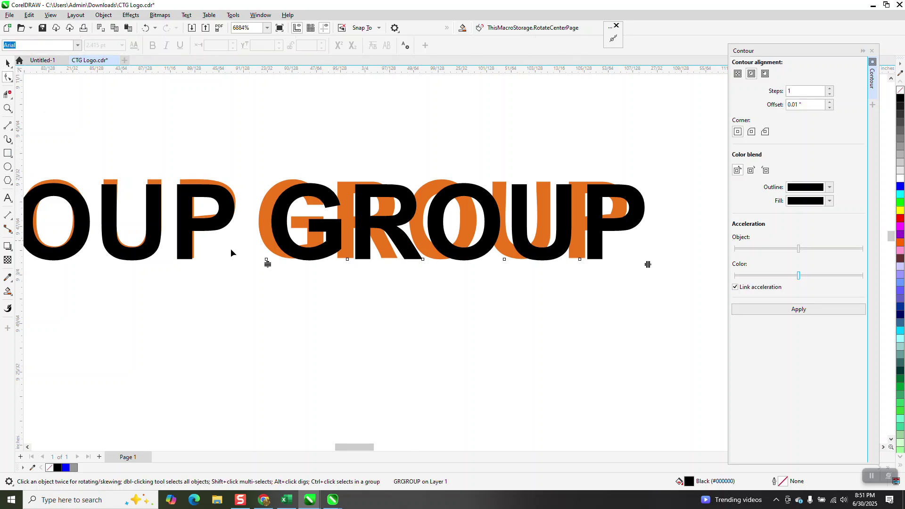
# Step: Shift the black G, R, O, U and P left onto their orange counterparts
pyautogui.moveTo(267, 262); pyautogui.dragTo(255, 259)
pyautogui.moveTo(347, 259); pyautogui.dragTo(331, 260)
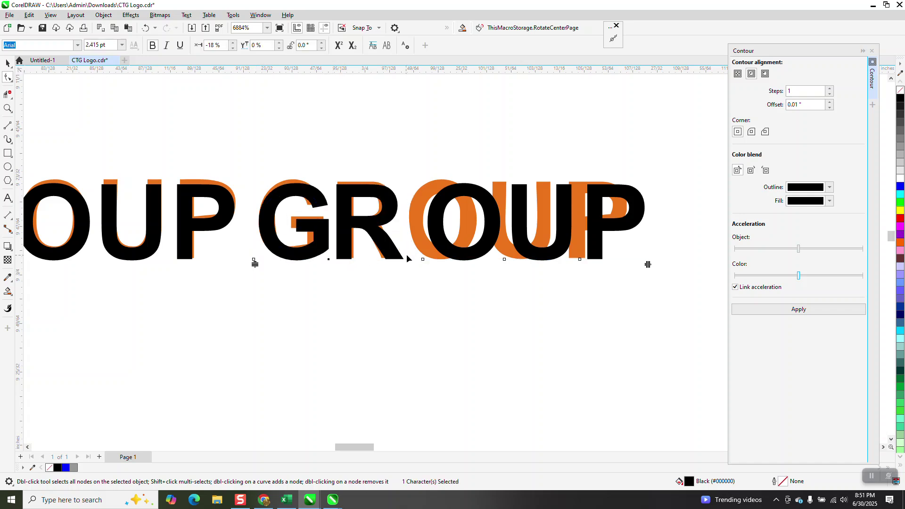
pyautogui.moveTo(423, 259); pyautogui.dragTo(404, 258)
pyautogui.moveTo(505, 260); pyautogui.dragTo(485, 260)
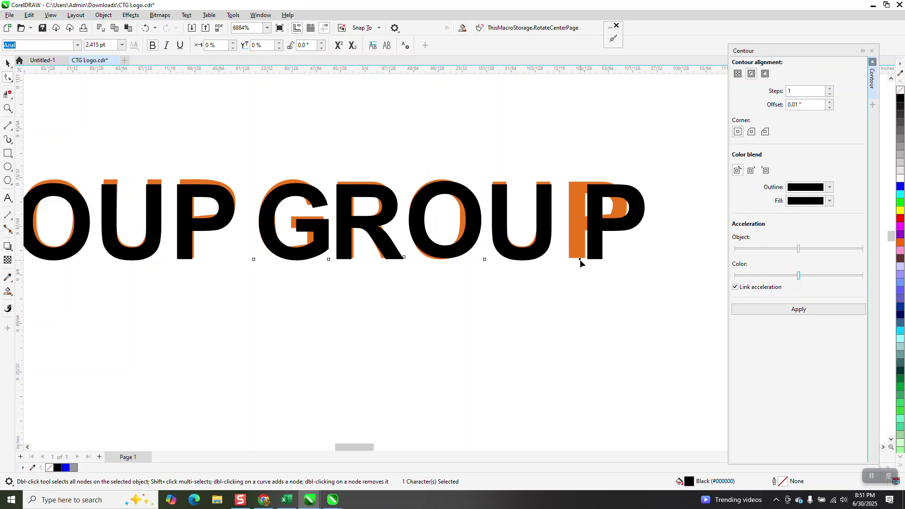
pyautogui.moveTo(581, 259); pyautogui.dragTo(560, 260)
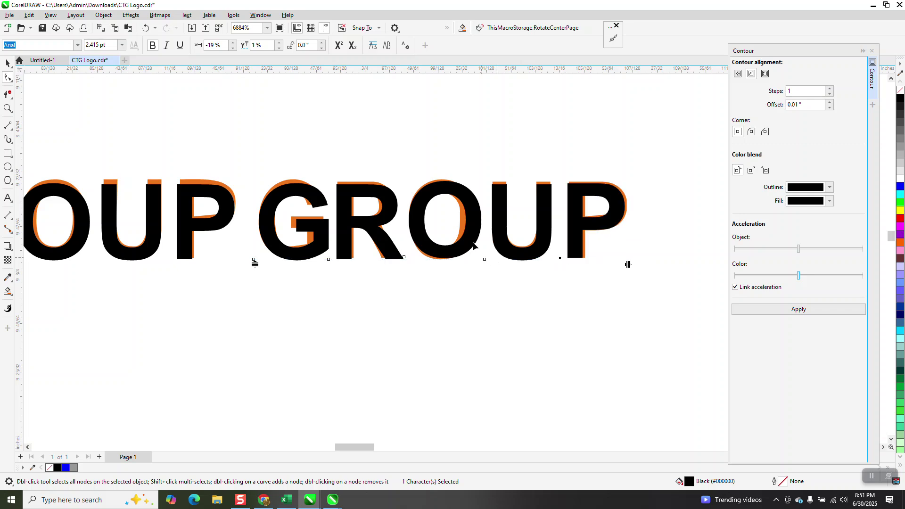
pyautogui.scroll(-3, 444, 241)
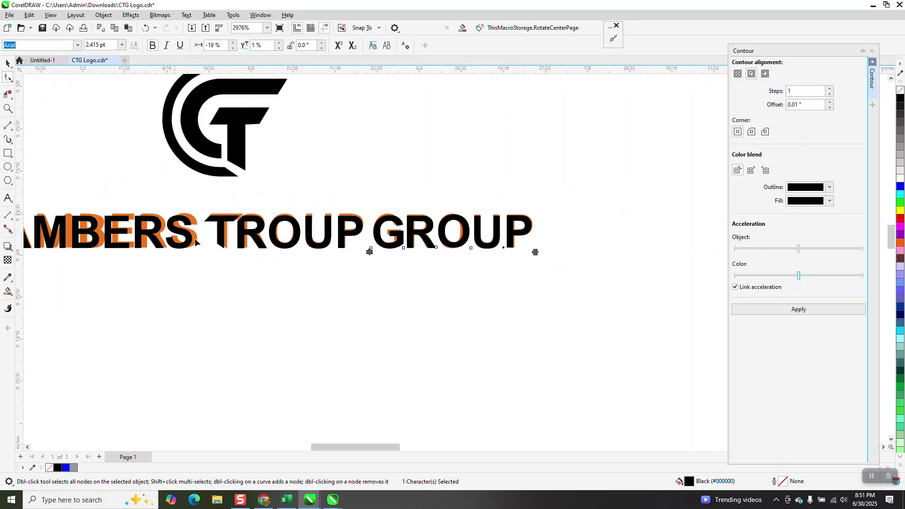
pyautogui.scroll(-2, 196, 242)
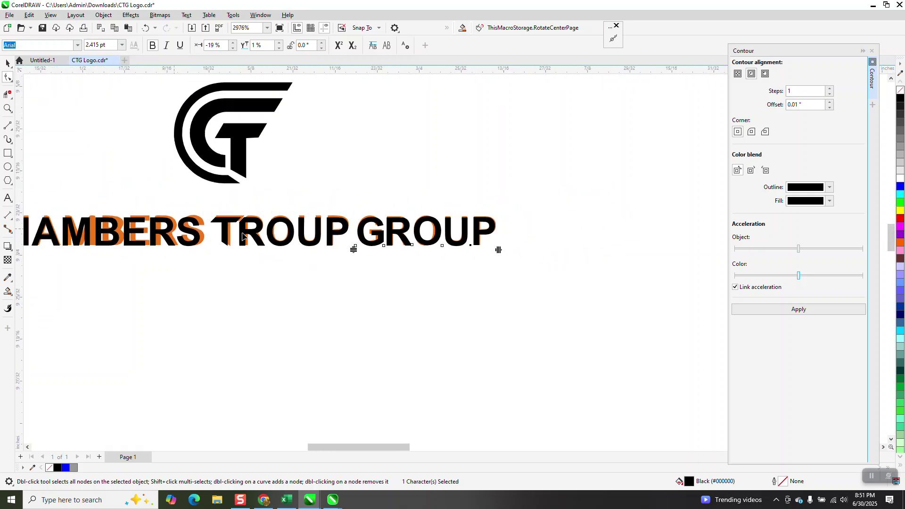
pyautogui.click(7, 109)
# Step: Shift the black M and B right onto the orange M and B
pyautogui.moveTo(52, 222); pyautogui.dragTo(289, 276)
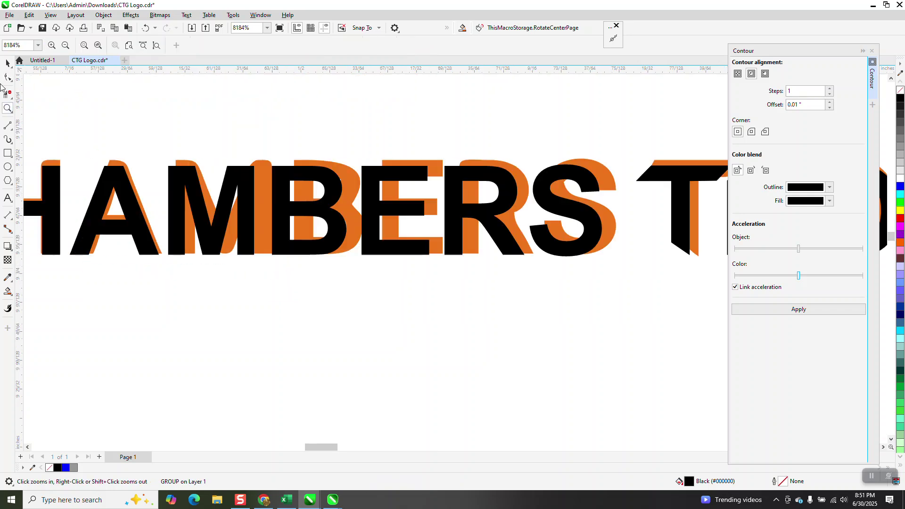
pyautogui.click(7, 63)
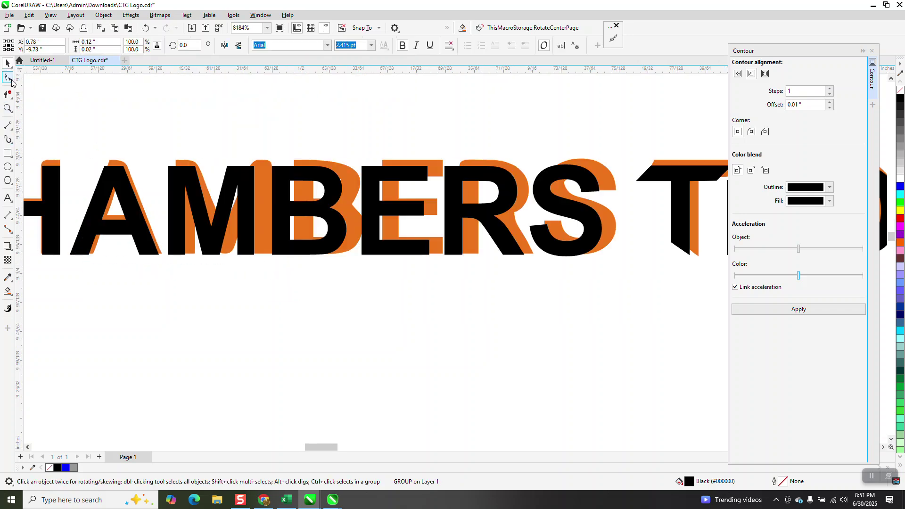
pyautogui.click(11, 78)
pyautogui.click(172, 233)
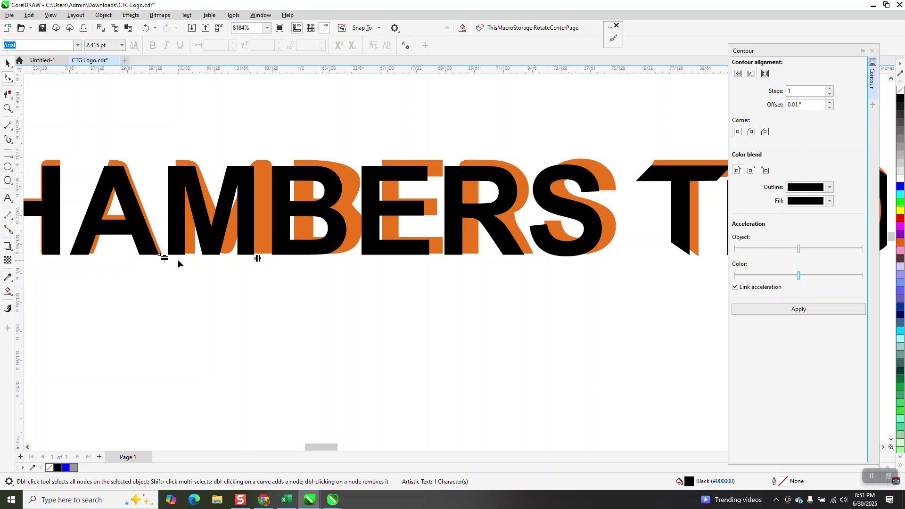
pyautogui.moveTo(161, 255); pyautogui.dragTo(170, 256)
pyautogui.click(278, 258)
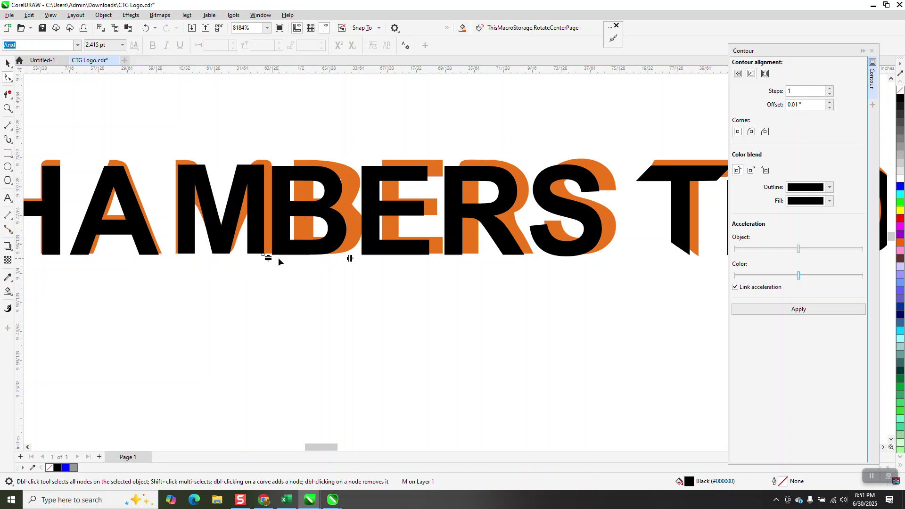
pyautogui.moveTo(263, 255); pyautogui.dragTo(280, 256)
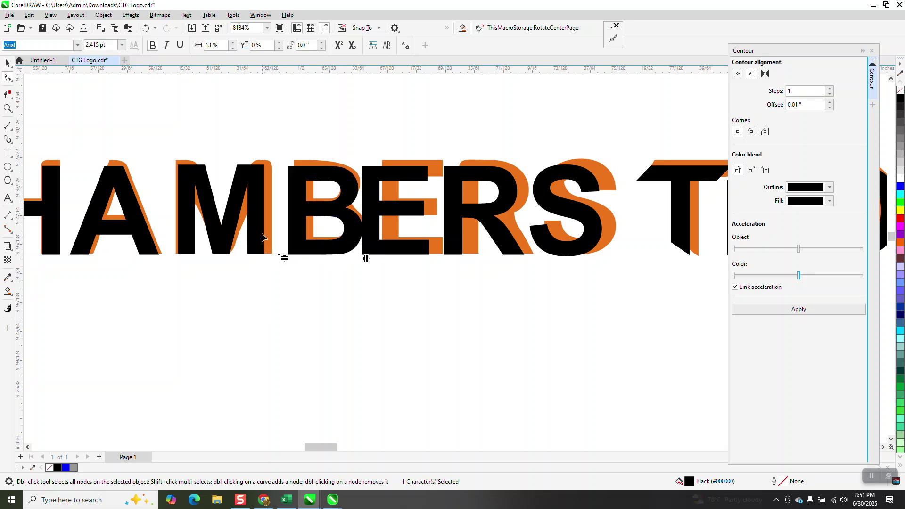
# Step: Shift the black E, R and S right to sit over their orange letters
pyautogui.click(363, 255)
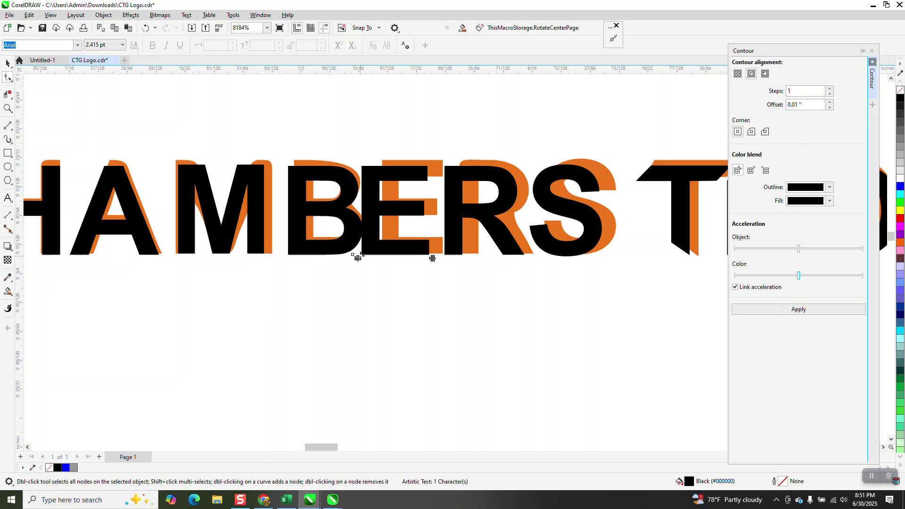
pyautogui.moveTo(356, 255); pyautogui.dragTo(364, 254)
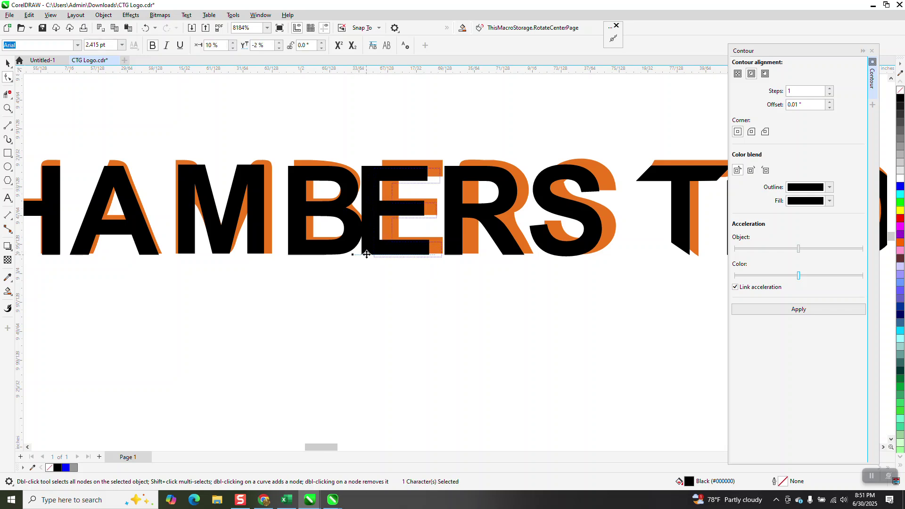
pyautogui.click(443, 257)
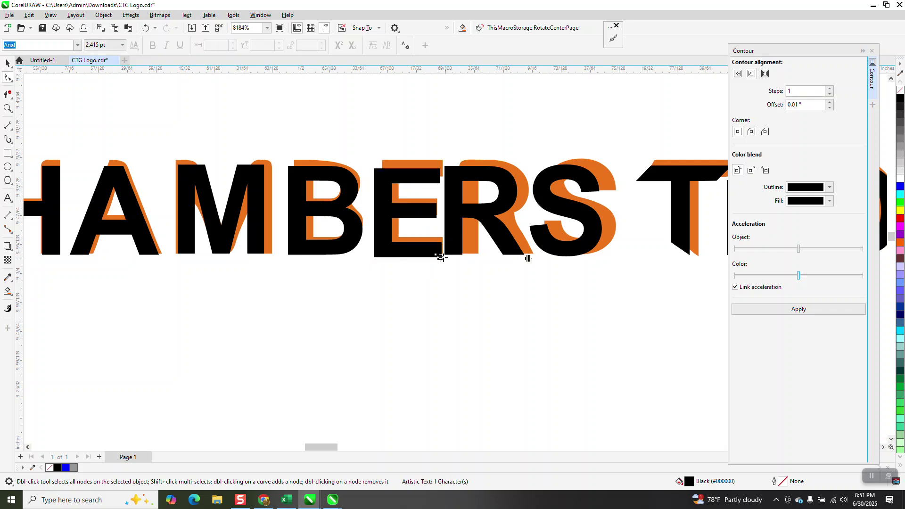
pyautogui.moveTo(439, 257); pyautogui.dragTo(454, 257)
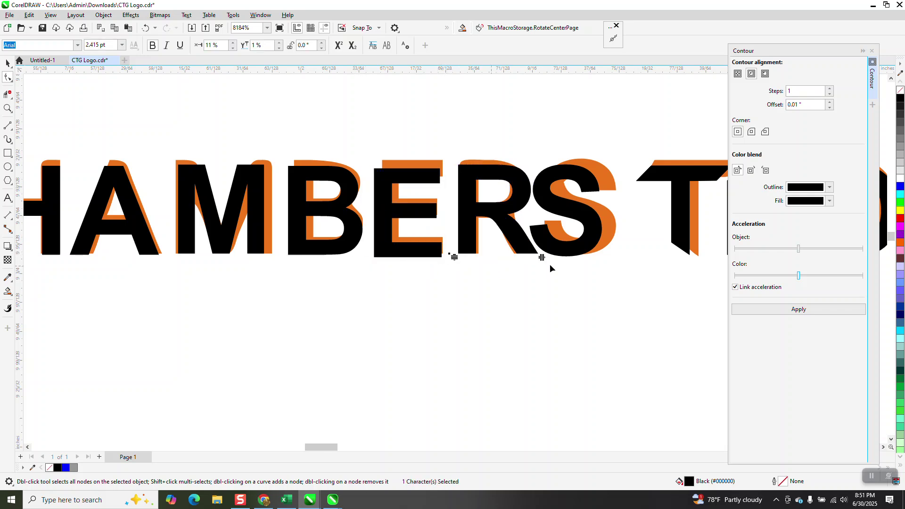
pyautogui.click(525, 256)
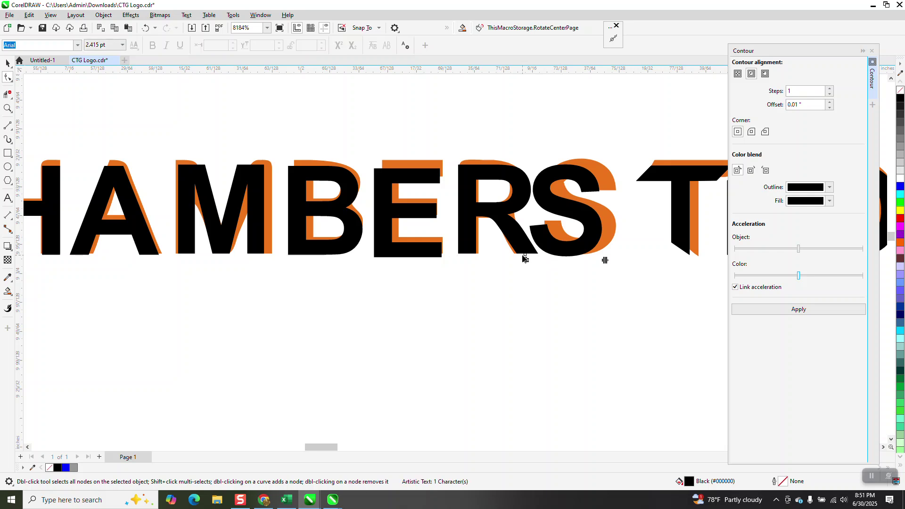
pyautogui.moveTo(526, 258); pyautogui.dragTo(538, 261)
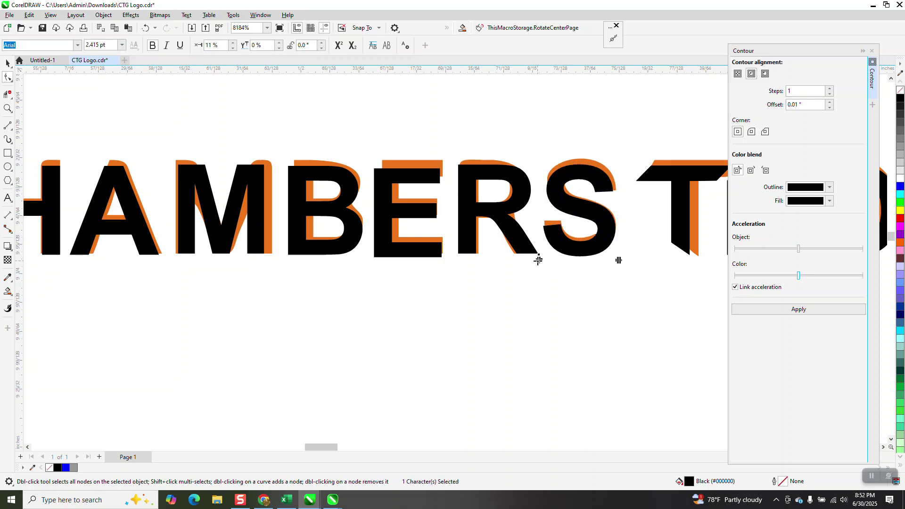
pyautogui.click(263, 221)
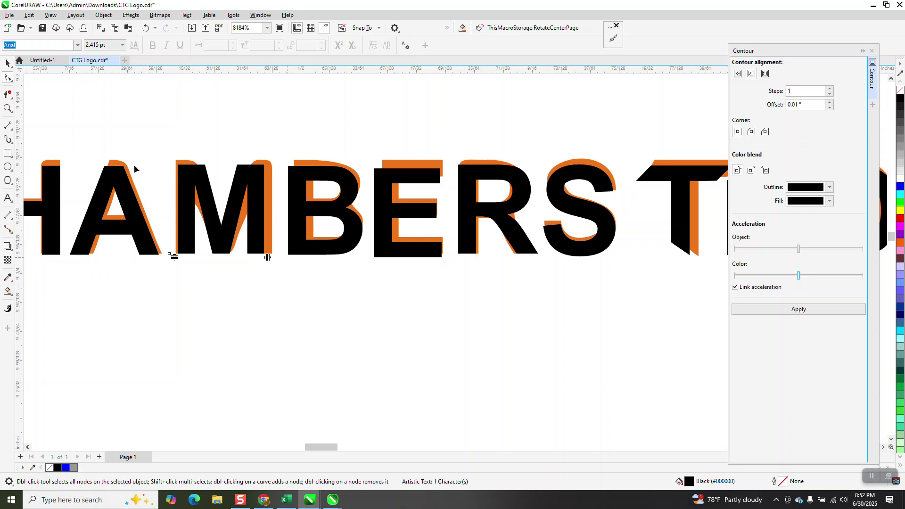
pyautogui.click(7, 63)
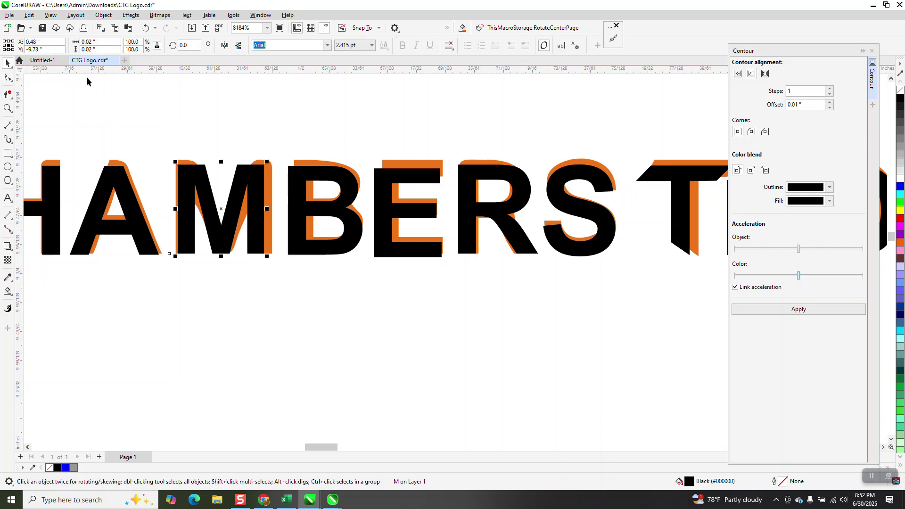
# Step: Convert the black M to curves and stretch it horizontally to about 109.5%
pyautogui.click(103, 15)
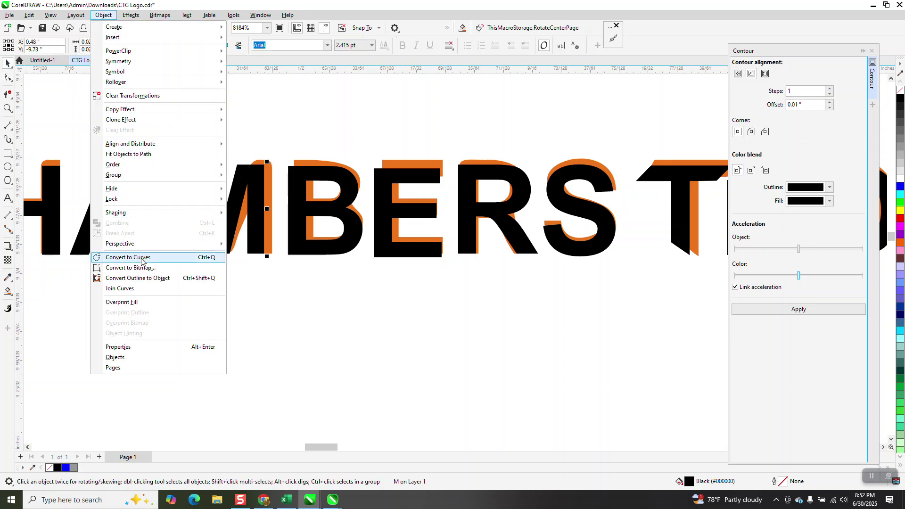
pyautogui.click(137, 258)
pyautogui.click(8, 77)
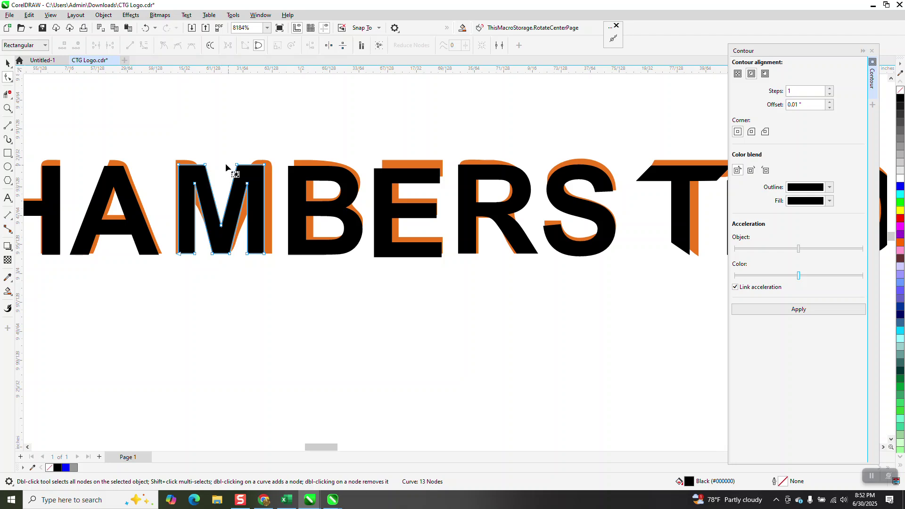
pyautogui.click(8, 62)
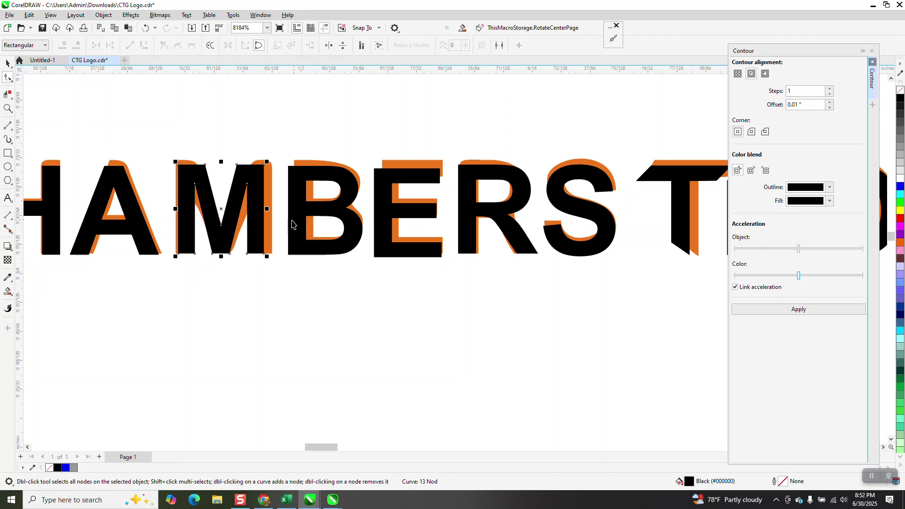
pyautogui.moveTo(268, 210); pyautogui.dragTo(279, 215)
pyautogui.scroll(-2, 320, 249)
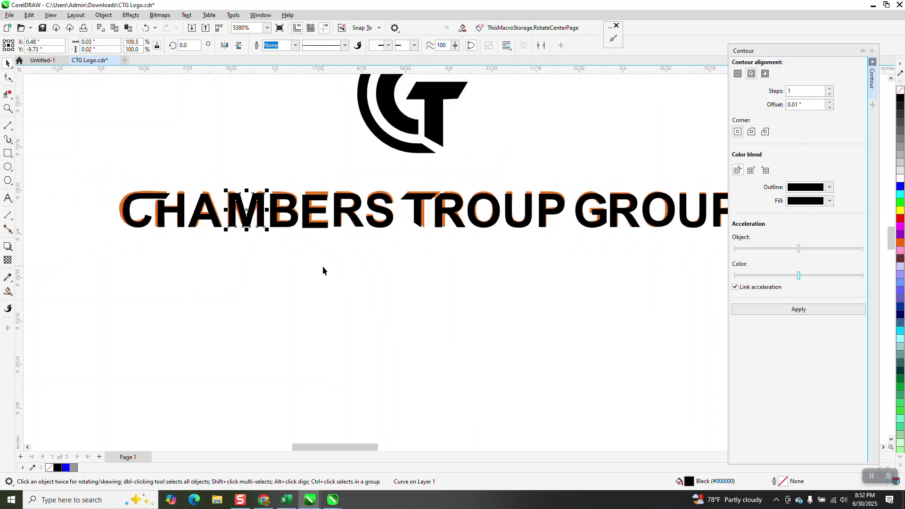
pyautogui.scroll(-5, 322, 266)
# Step: Move the black GROUP, P, U and O off the orange tracing
pyautogui.click(190, 271)
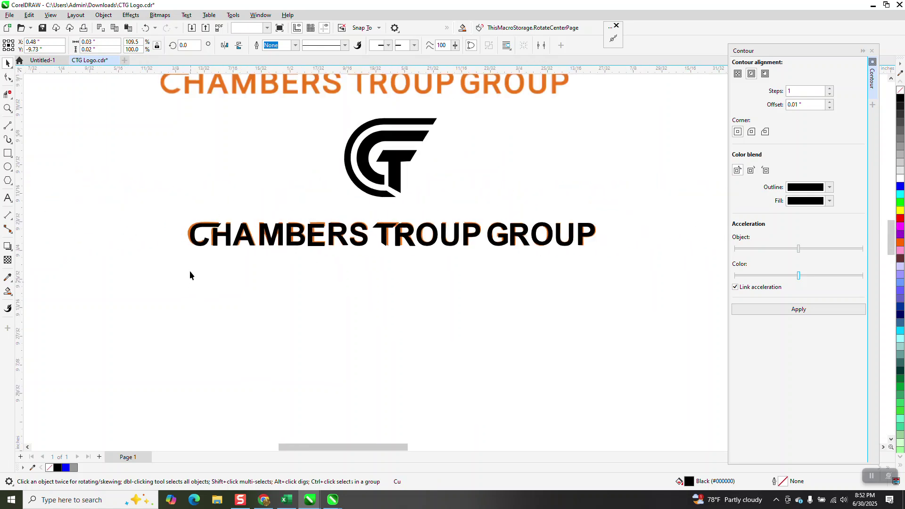
pyautogui.click(189, 236)
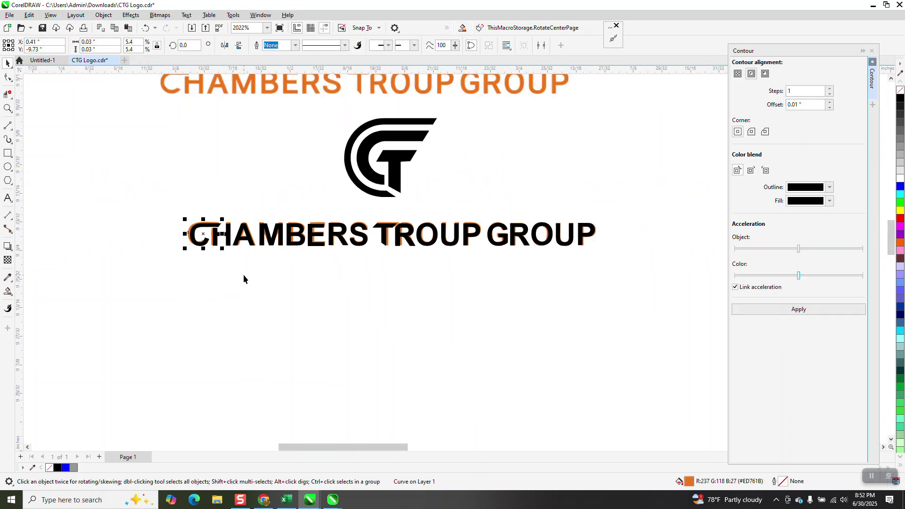
pyautogui.click(204, 247)
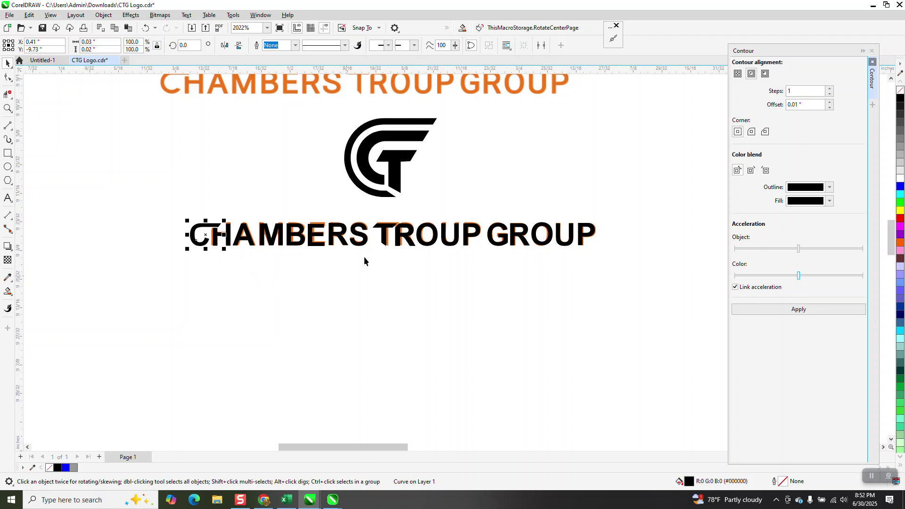
pyautogui.click(495, 246)
pyautogui.press('Delete')
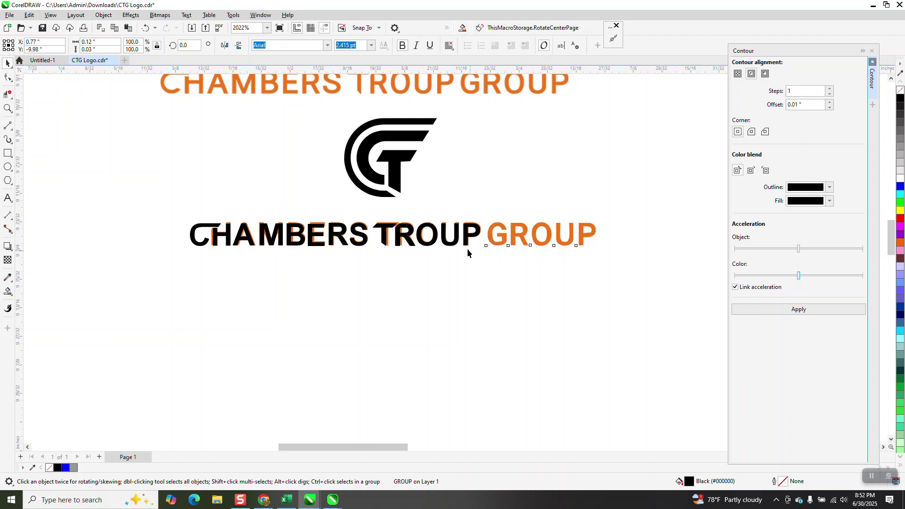
pyautogui.click(466, 243)
pyautogui.press('Delete')
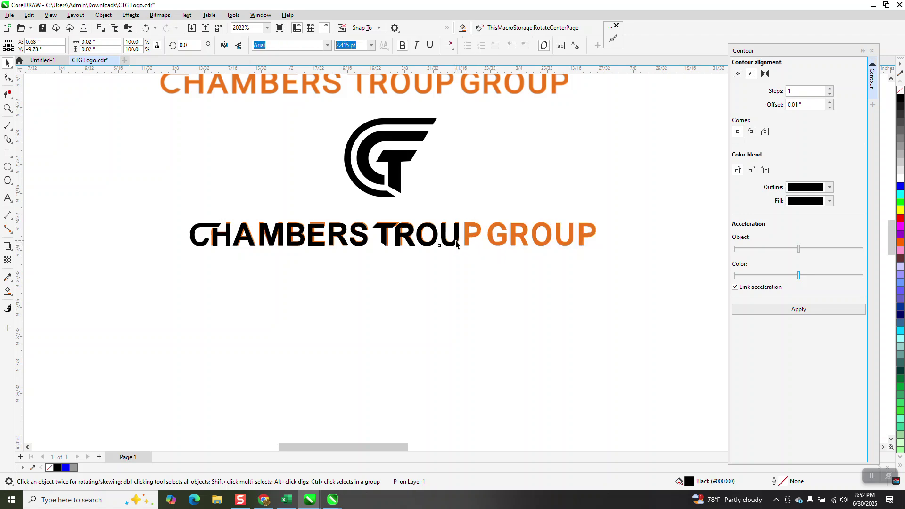
pyautogui.click(457, 244)
pyautogui.press('Delete')
pyautogui.click(417, 241)
pyautogui.press('Delete')
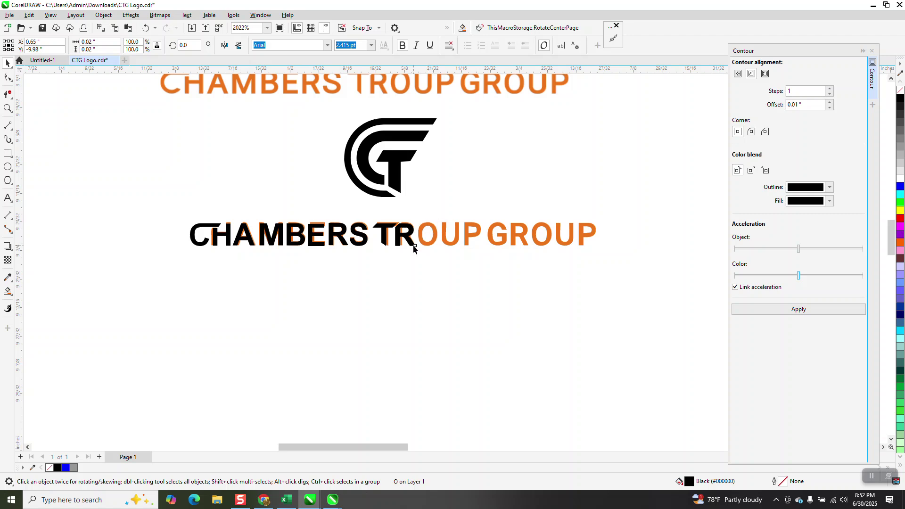
# Step: Move the black R and T of TROUP and S, R, E of CHAMBERS off the tracing
pyautogui.click(403, 241)
pyautogui.press('Delete')
pyautogui.click(385, 242)
pyautogui.press('Delete')
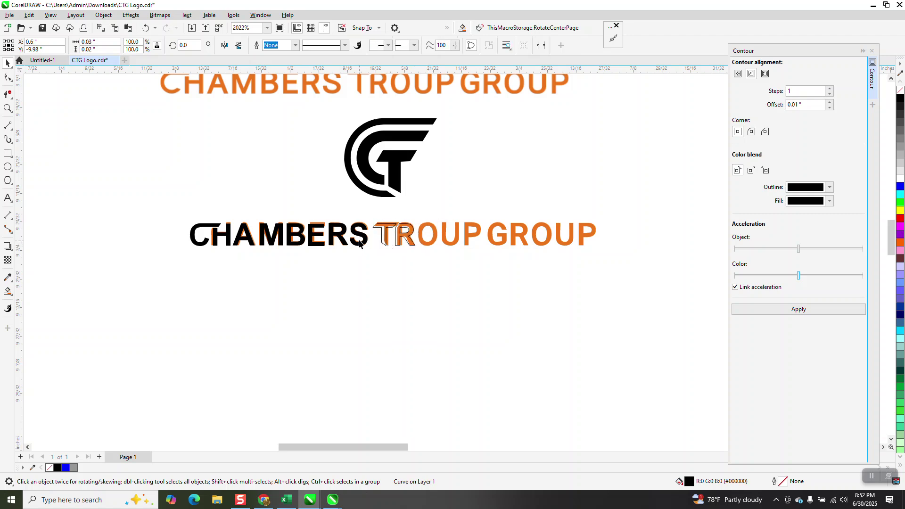
pyautogui.click(362, 243)
pyautogui.press('Delete')
pyautogui.click(336, 242)
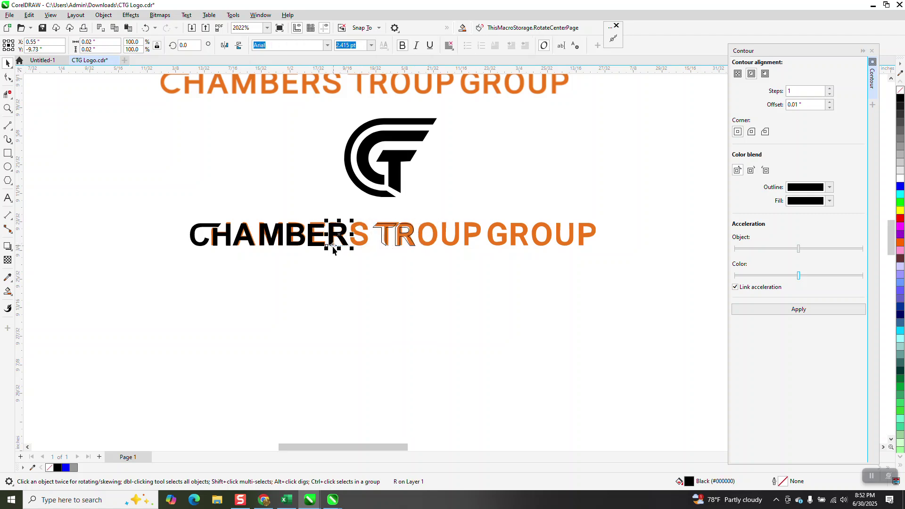
pyautogui.press('Delete')
pyautogui.click(312, 244)
pyautogui.press('Delete')
# Step: Move the black B, M, A, H and C off the orange tracing
pyautogui.click(297, 244)
pyautogui.press('Delete')
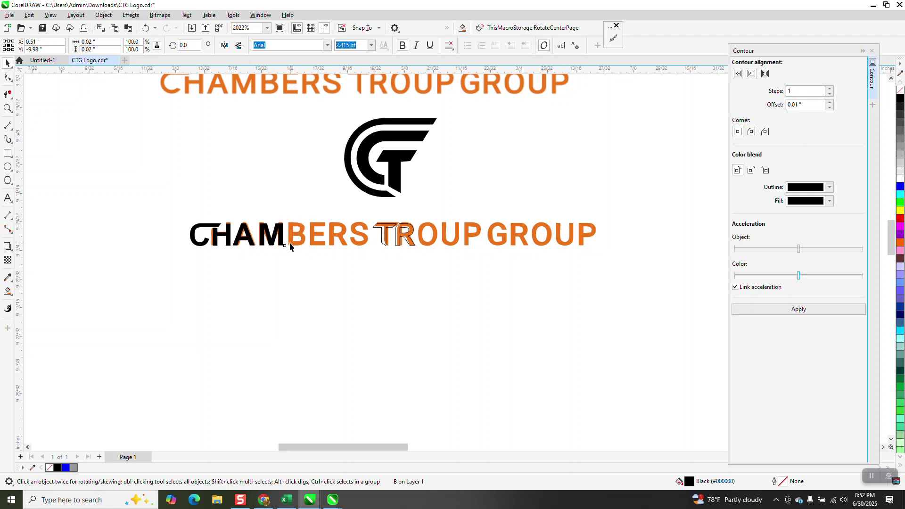
pyautogui.click(281, 243)
pyautogui.press('Delete')
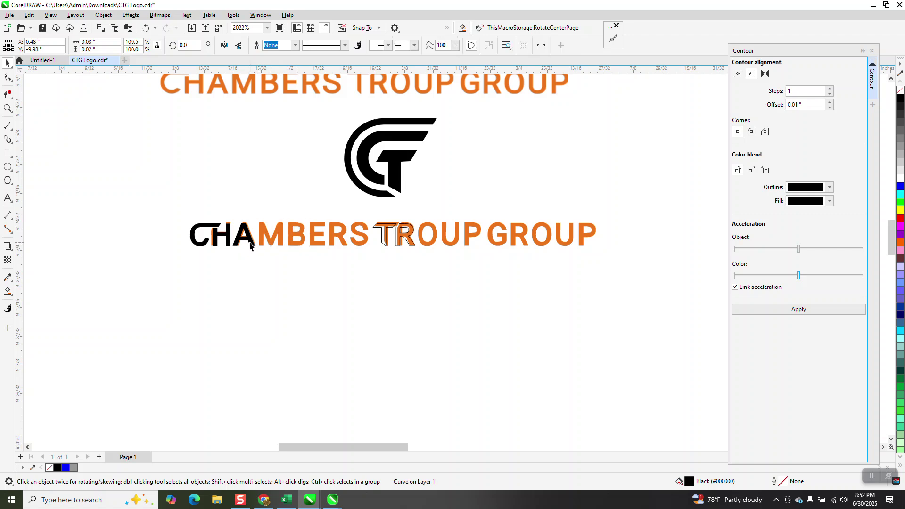
pyautogui.click(250, 245)
pyautogui.press('Delete')
pyautogui.click(230, 241)
pyautogui.press('Delete')
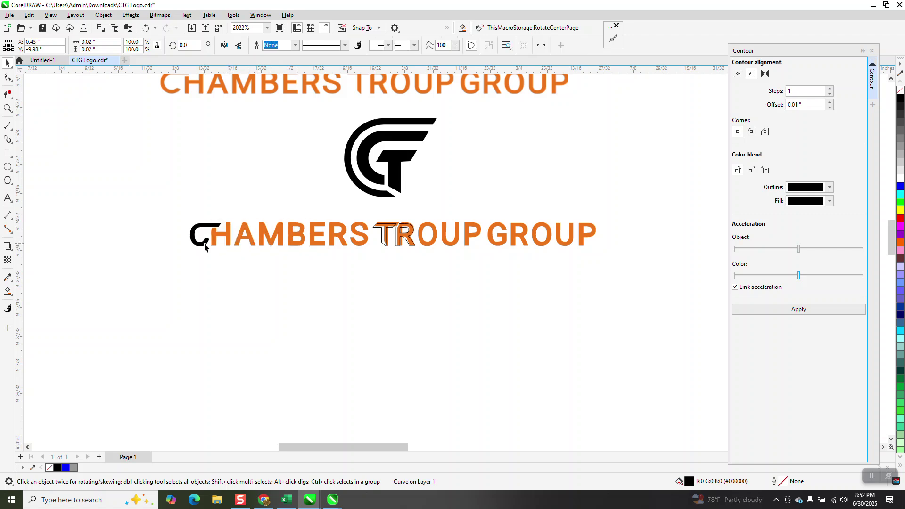
pyautogui.click(202, 244)
pyautogui.press('Delete')
pyautogui.scroll(-2, 301, 260)
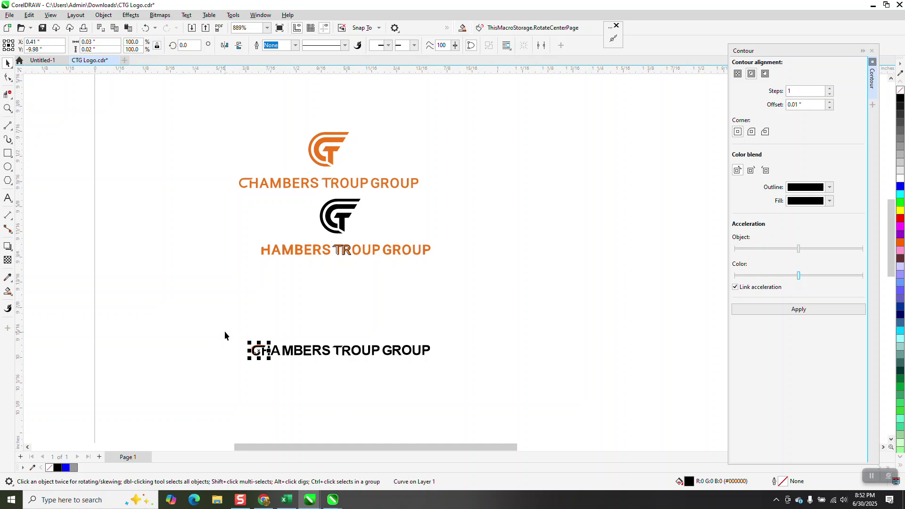
# Step: Delete the leftover orange tracing letters and the stray orange C
pyautogui.click(253, 246)
pyautogui.moveTo(454, 288); pyautogui.dragTo(457, 287)
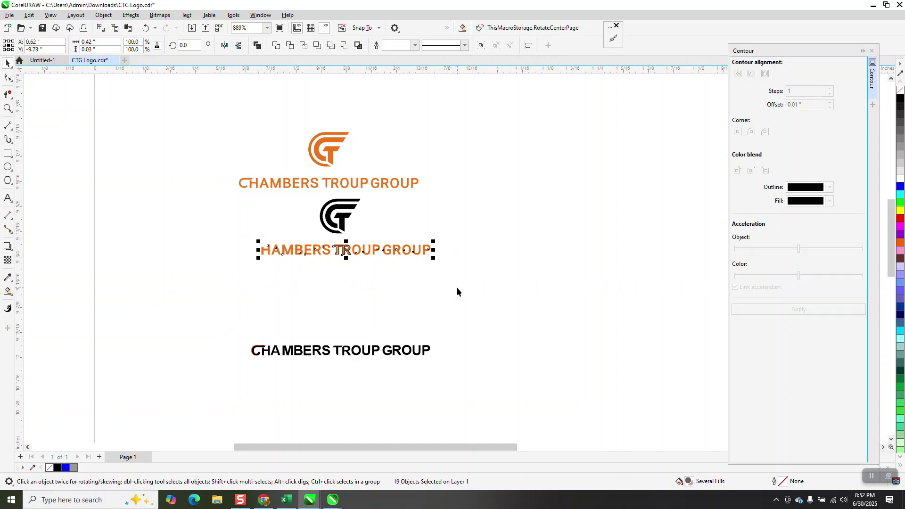
pyautogui.press('Delete')
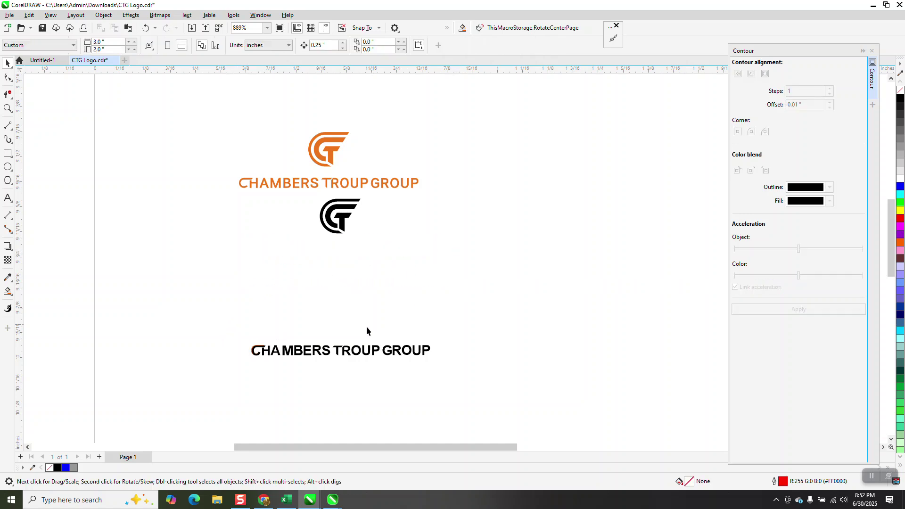
pyautogui.click(256, 351)
pyautogui.click(258, 352)
pyautogui.click(259, 350)
pyautogui.press('Delete')
# Step: Move the black lettering up under the CTG icon and place the orange reference logo below
pyautogui.moveTo(250, 338); pyautogui.dragTo(443, 375)
pyautogui.moveTo(401, 350); pyautogui.dragTo(400, 250)
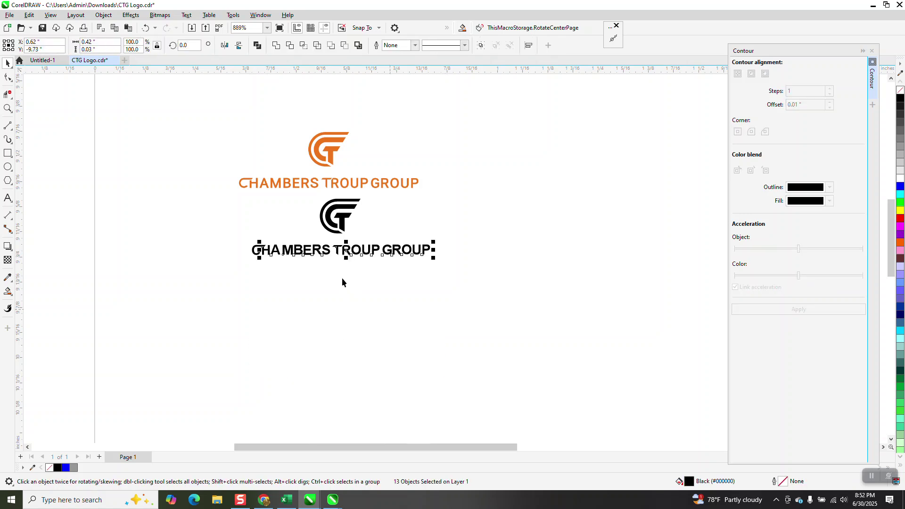
pyautogui.click(323, 166)
pyautogui.moveTo(323, 166); pyautogui.dragTo(338, 298)
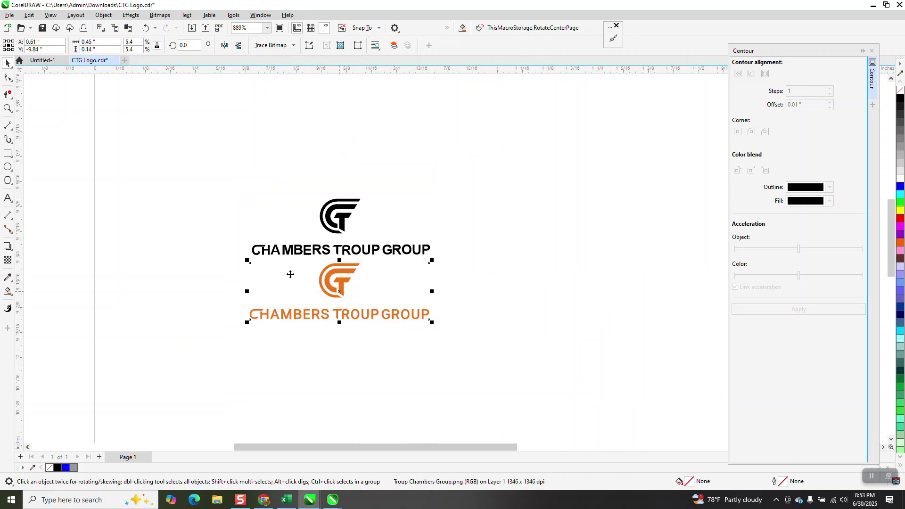
pyautogui.click(8, 108)
pyautogui.moveTo(228, 192); pyautogui.dragTo(506, 342)
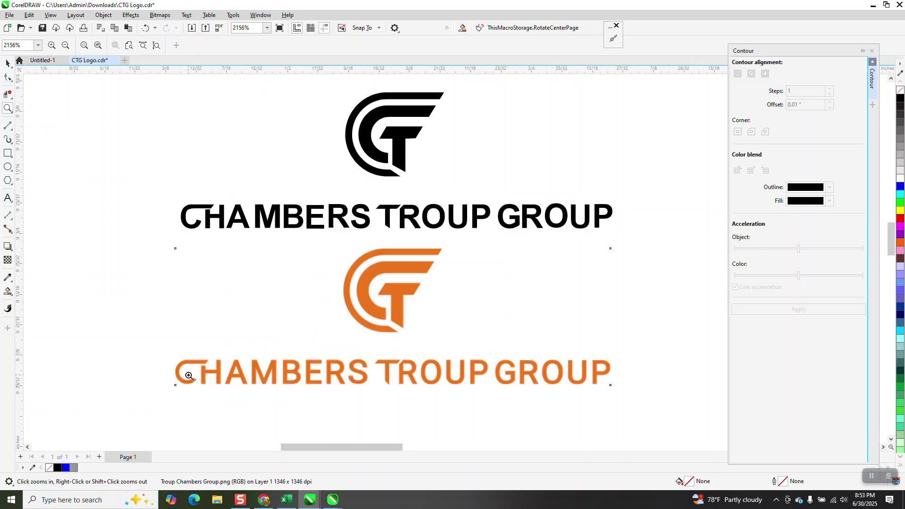
pyautogui.click(7, 198)
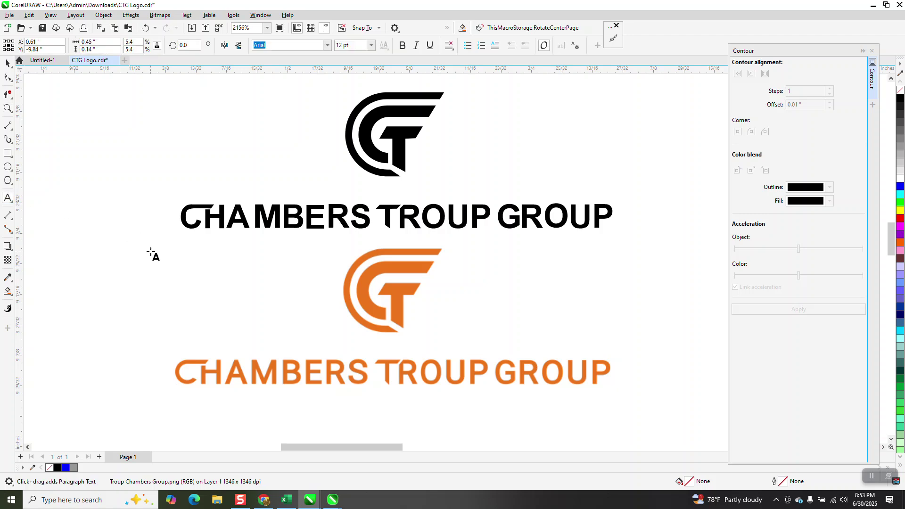
pyautogui.click(154, 255)
pyautogui.write('O')
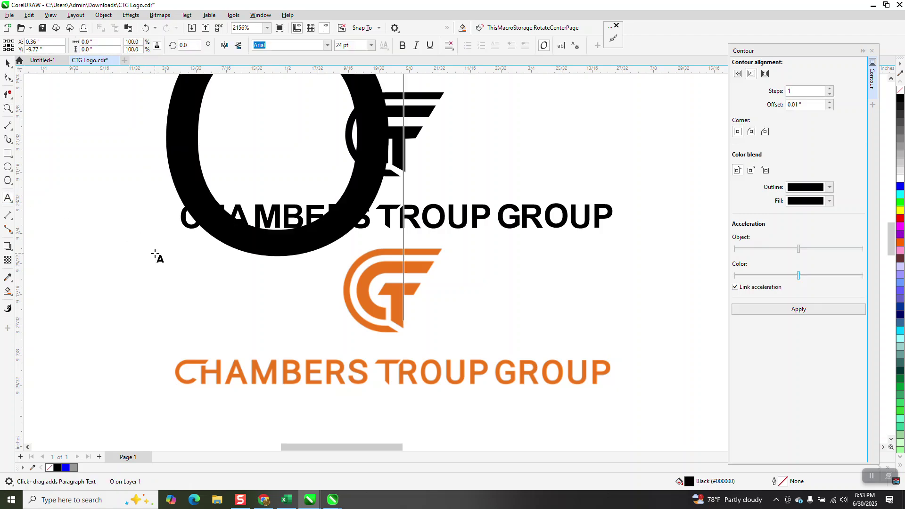
pyautogui.scroll(-2, 299, 281)
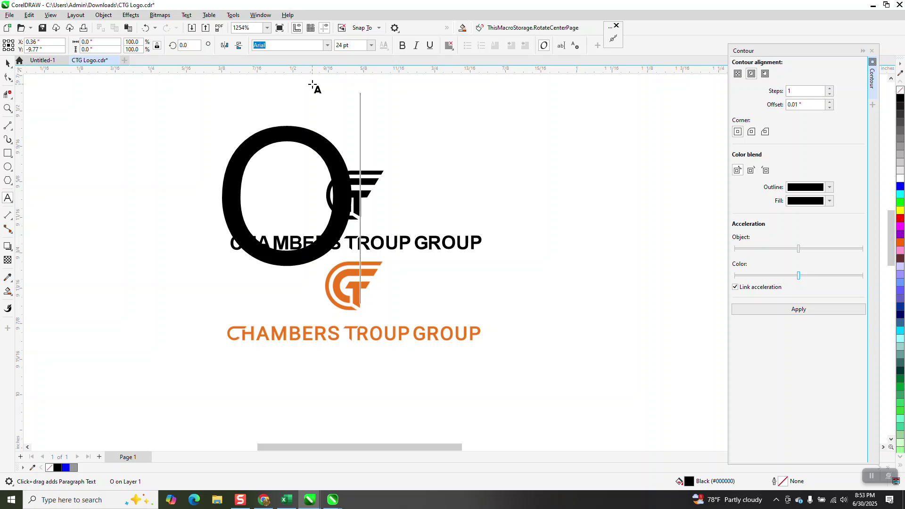
pyautogui.press('BackSpace')
pyautogui.write('0')
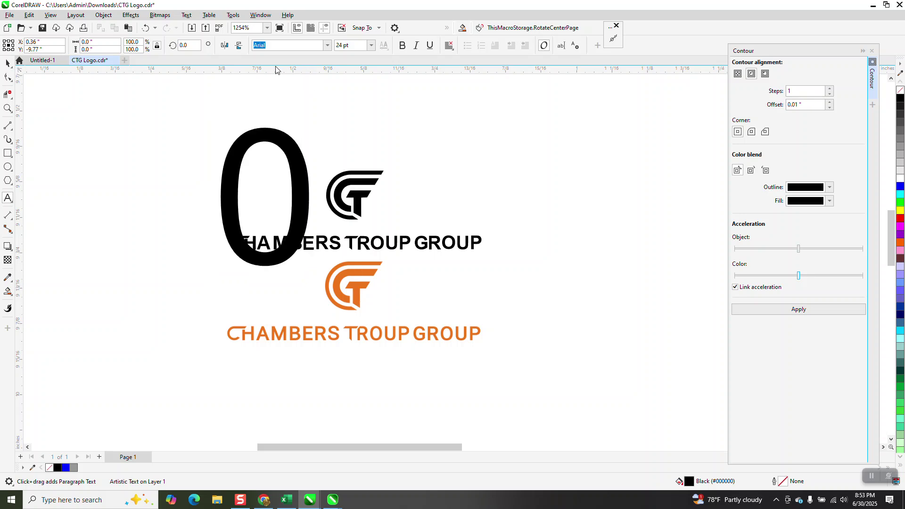
pyautogui.click(326, 46)
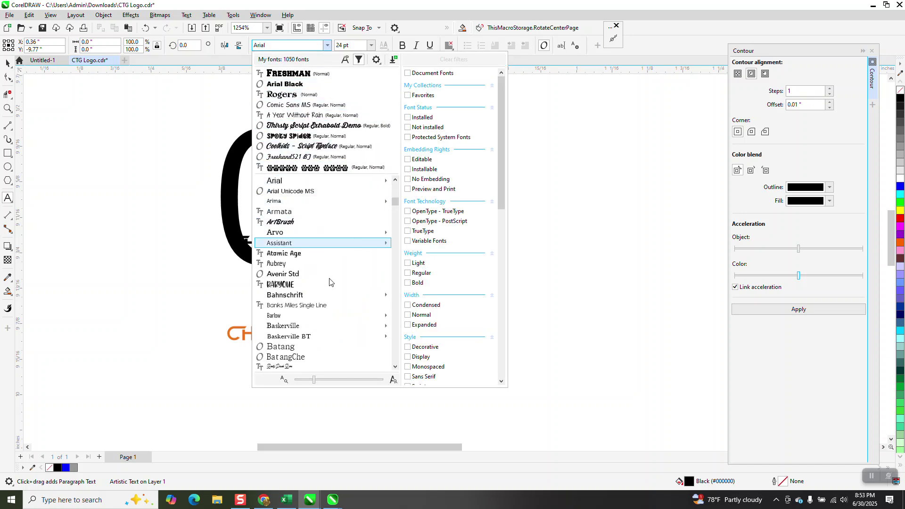
pyautogui.scroll(-10, 325, 283)
pyautogui.click(292, 336)
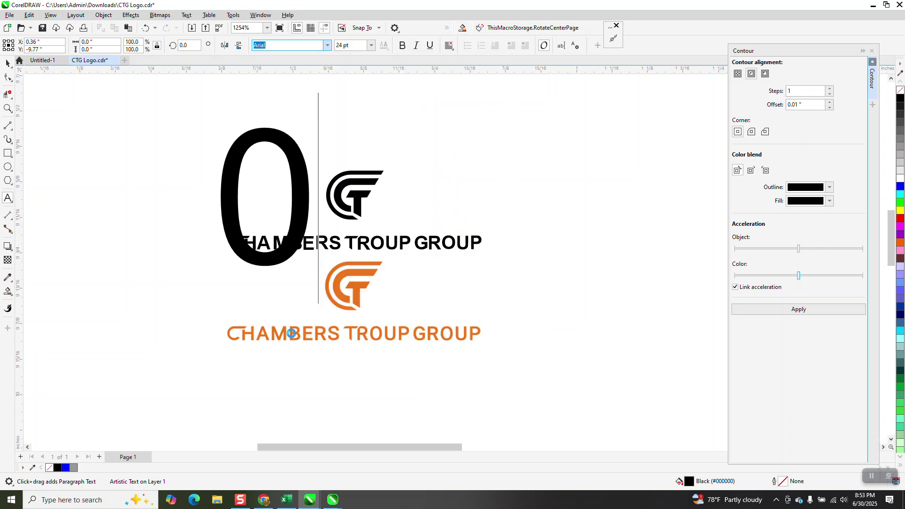
pyautogui.click(7, 63)
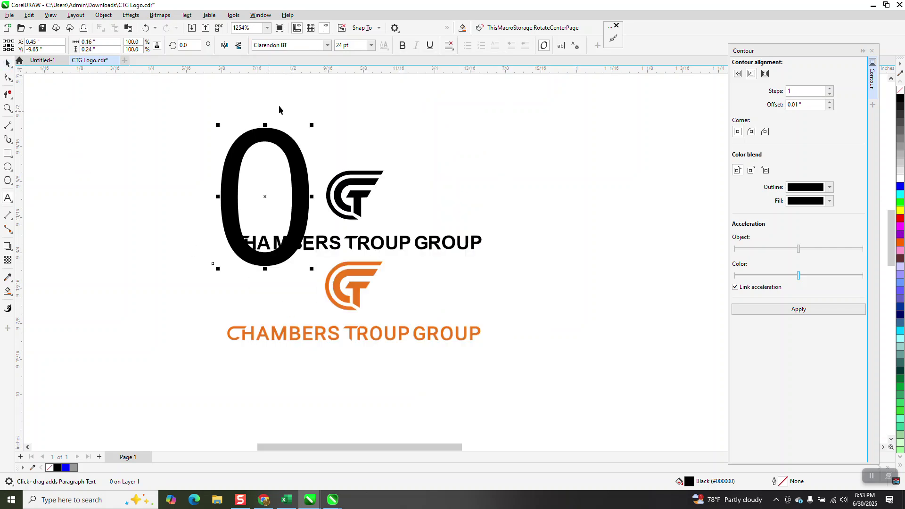
pyautogui.press('Delete')
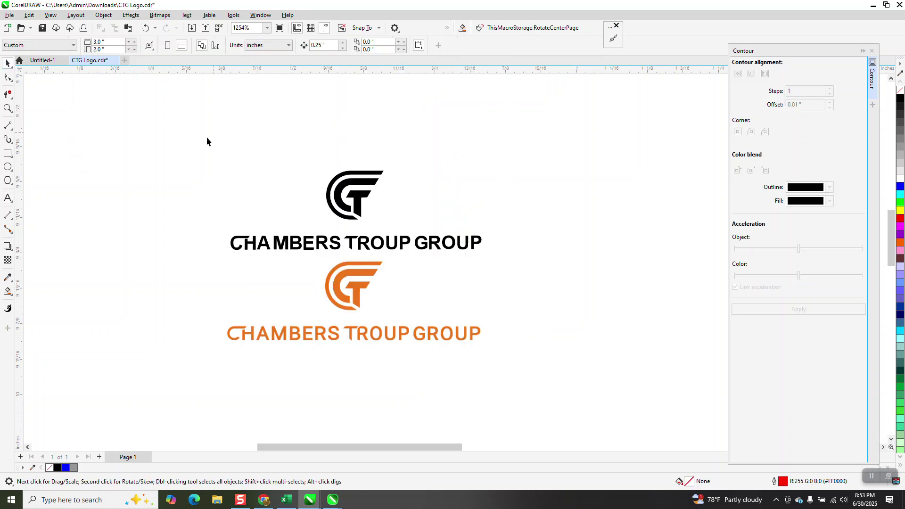
pyautogui.click(8, 198)
pyautogui.click(194, 179)
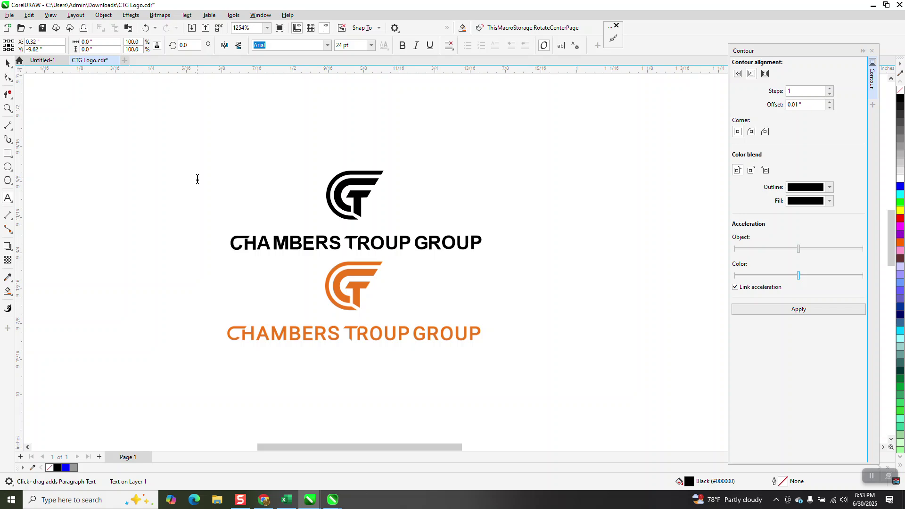
pyautogui.write('O')
pyautogui.scroll(-3, 297, 111)
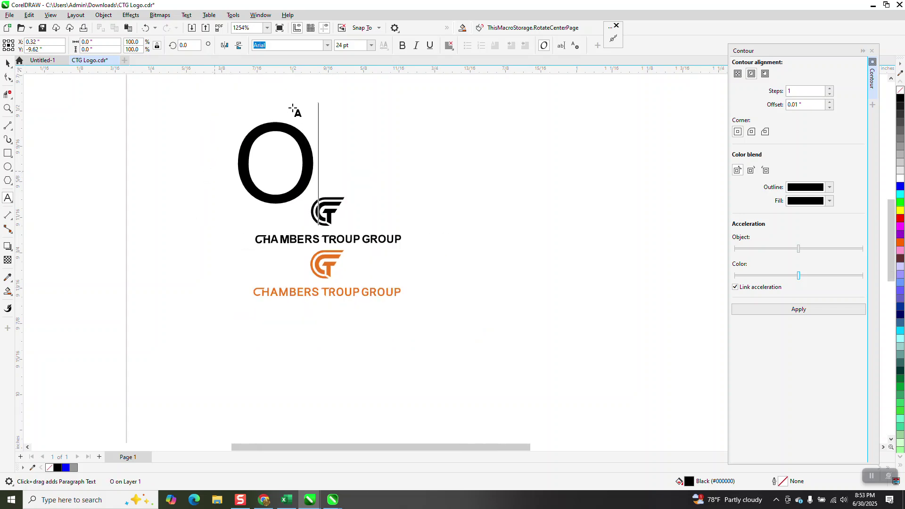
pyautogui.click(327, 46)
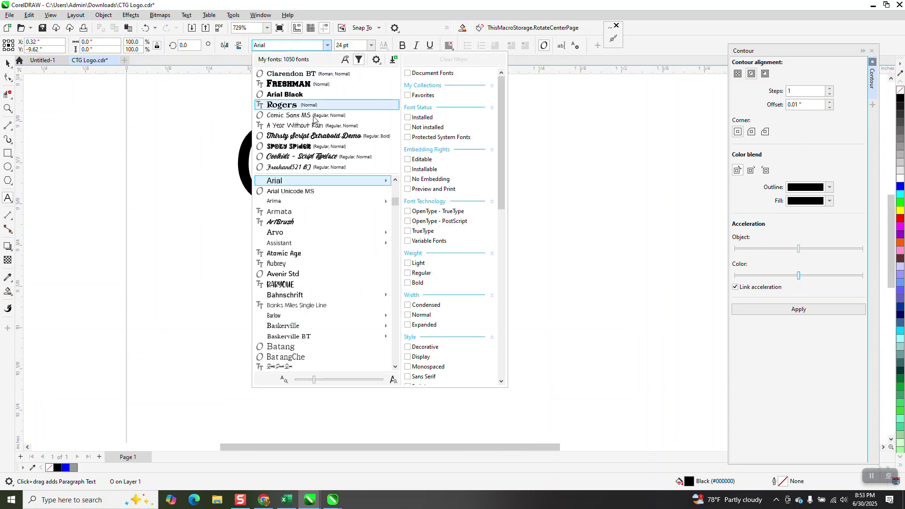
pyautogui.click(285, 274)
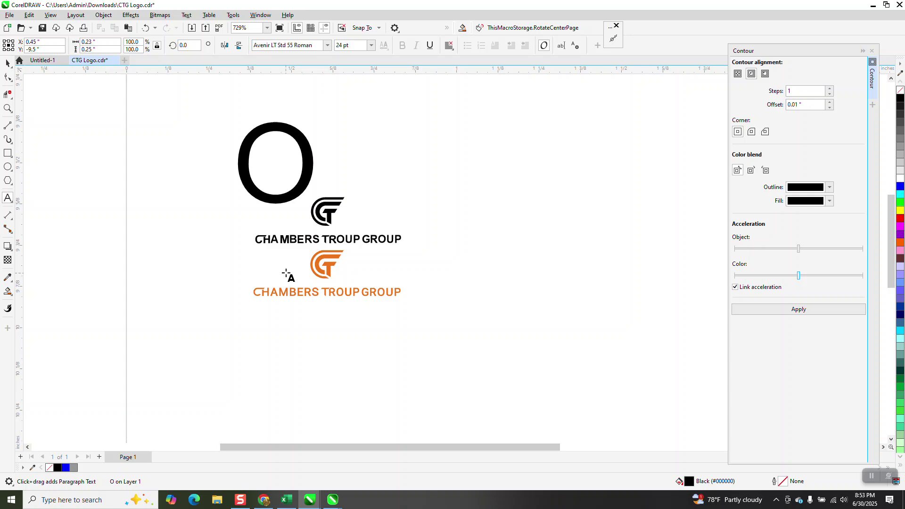
pyautogui.click(327, 45)
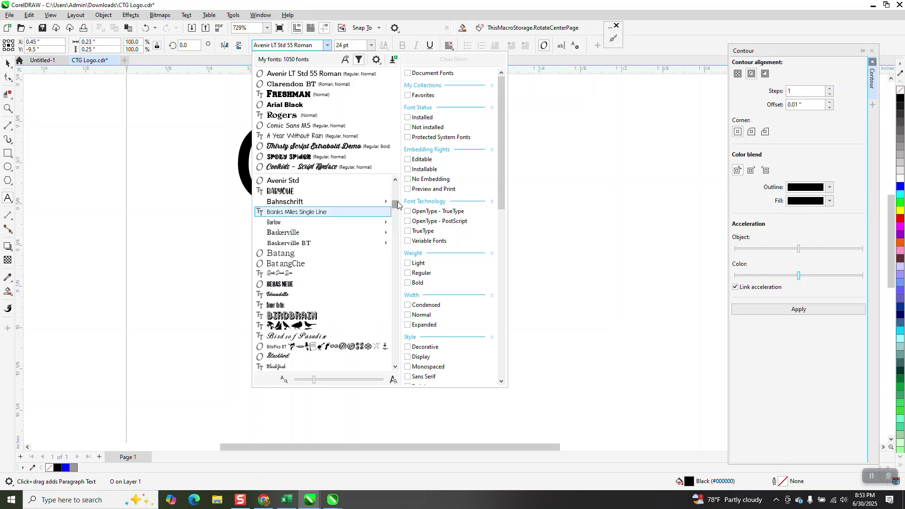
pyautogui.moveTo(397, 206); pyautogui.dragTo(397, 210)
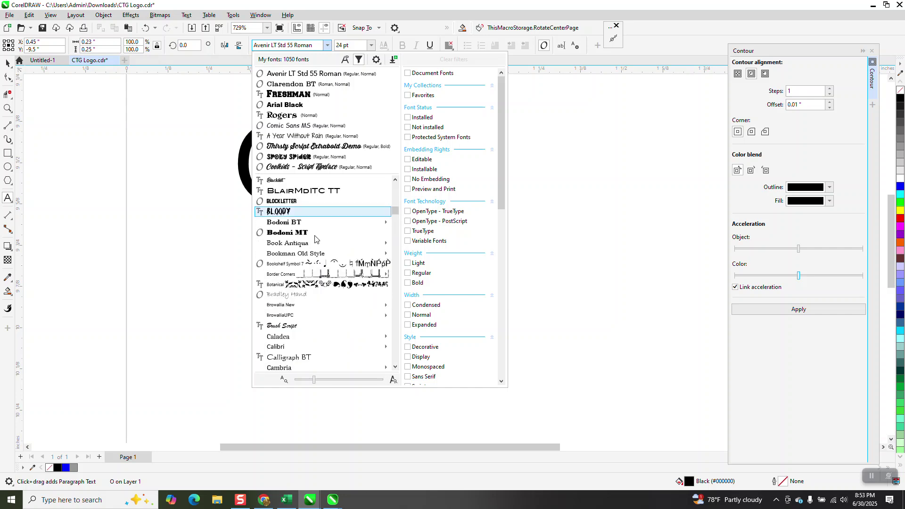
pyautogui.click(288, 243)
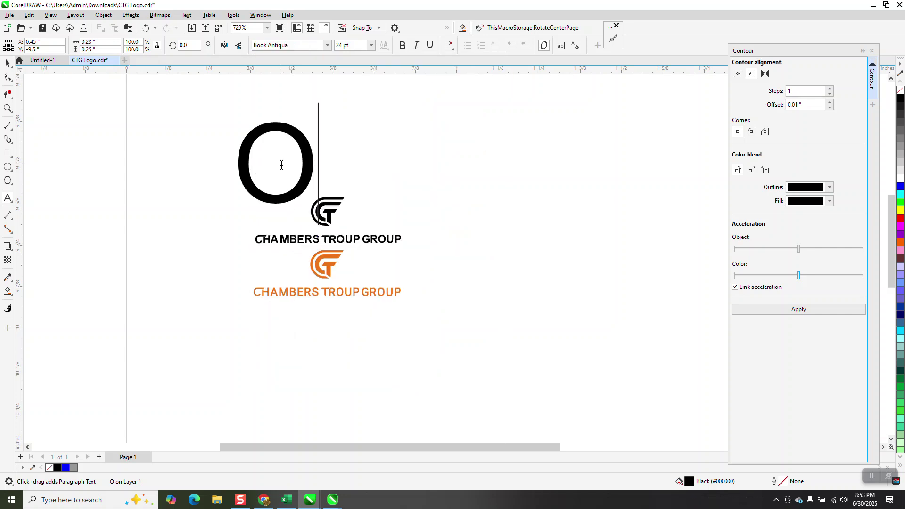
pyautogui.click(7, 63)
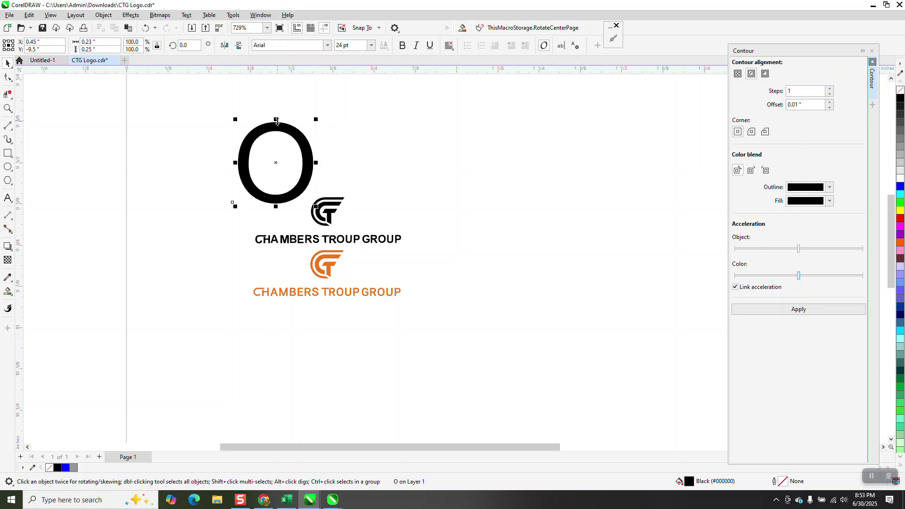
pyautogui.click(327, 46)
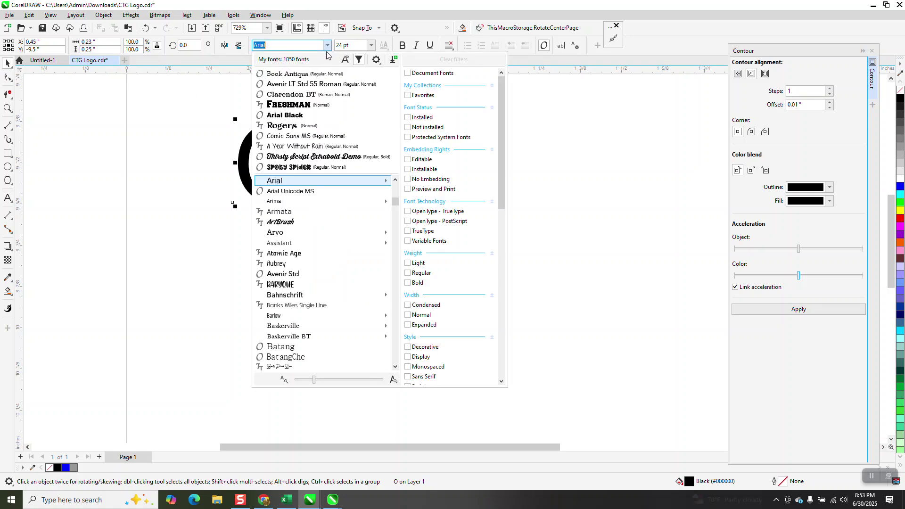
pyautogui.click(299, 70)
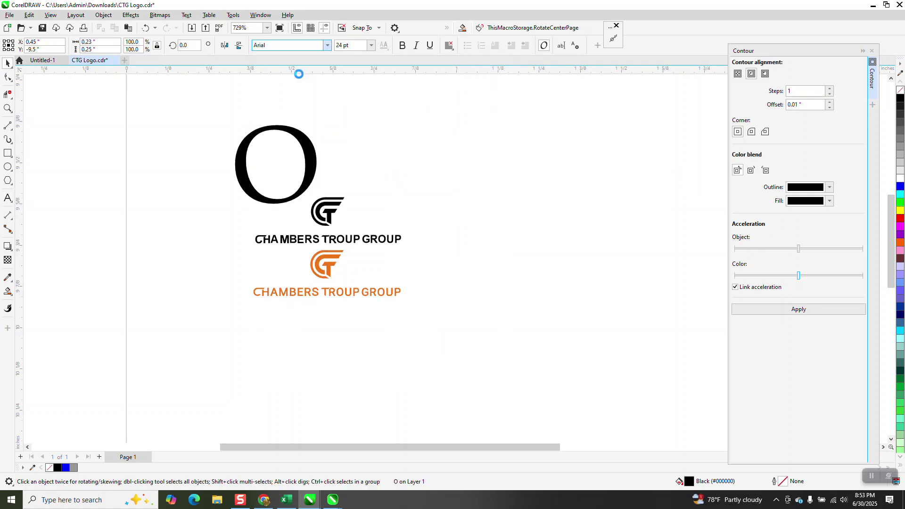
pyautogui.click(327, 45)
pyautogui.click(309, 96)
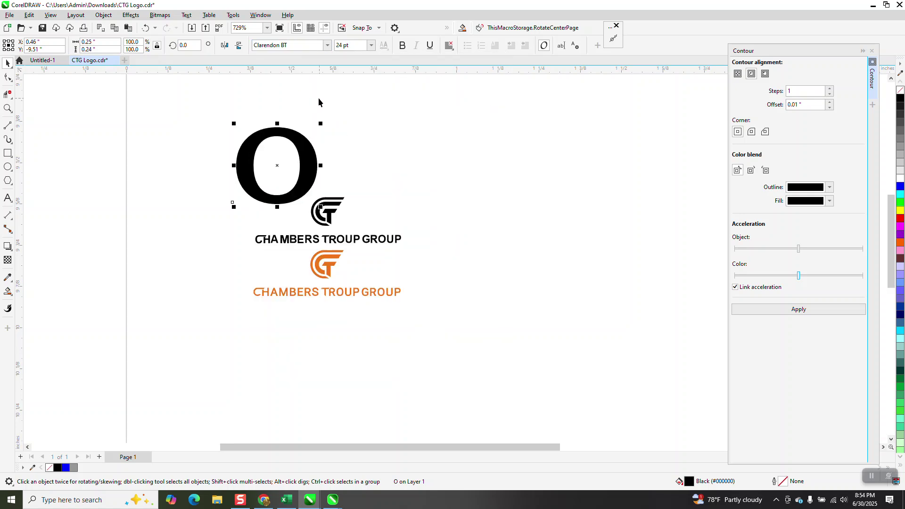
pyautogui.press('Delete')
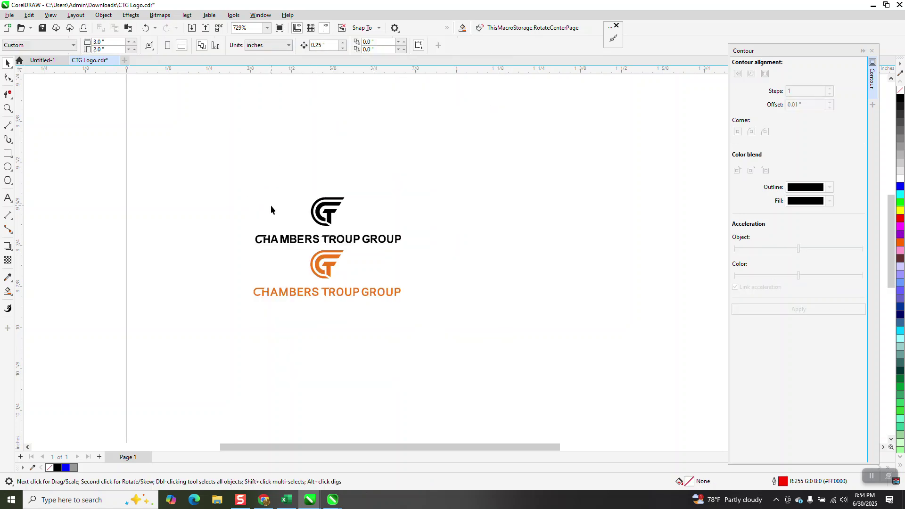
pyautogui.click(8, 108)
pyautogui.moveTo(219, 192); pyautogui.dragTo(485, 270)
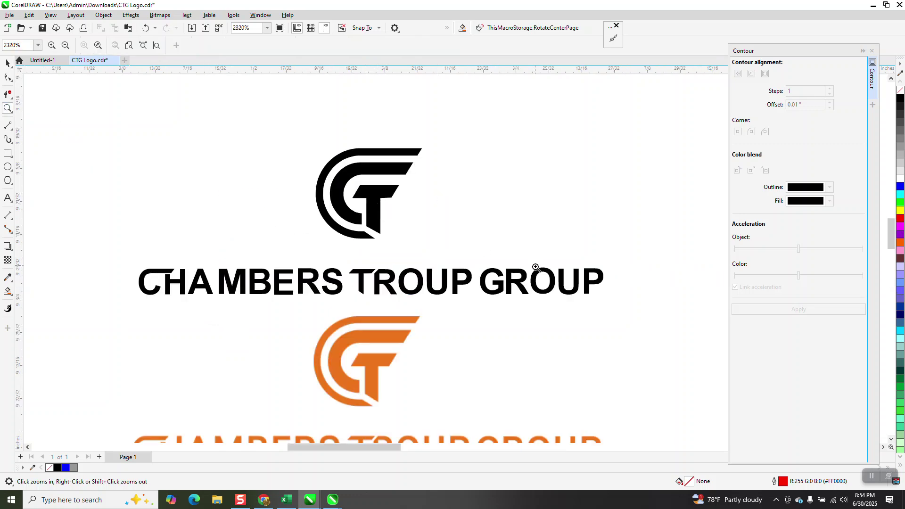
pyautogui.moveTo(128, 252); pyautogui.dragTo(213, 307)
pyautogui.scroll(-1, 292, 194)
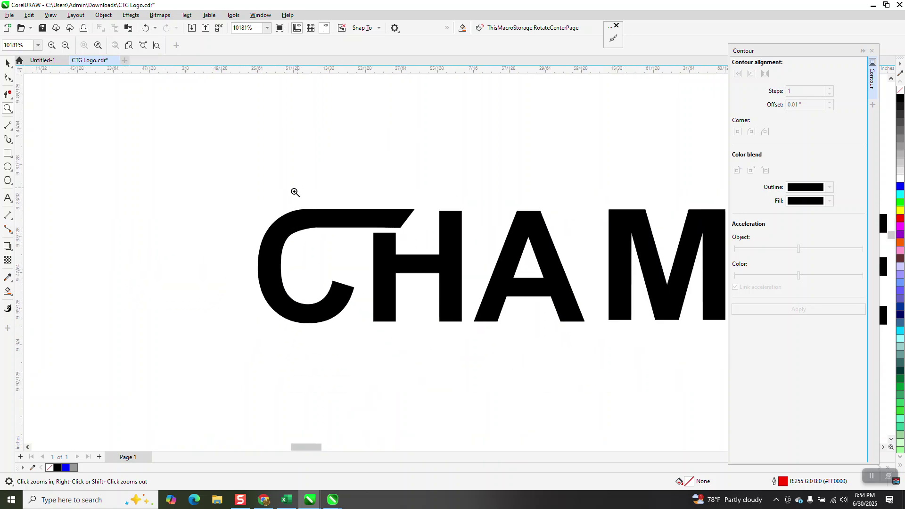
pyautogui.scroll(-1, 317, 184)
pyautogui.scroll(-1, 278, 198)
pyautogui.scroll(-1, 474, 215)
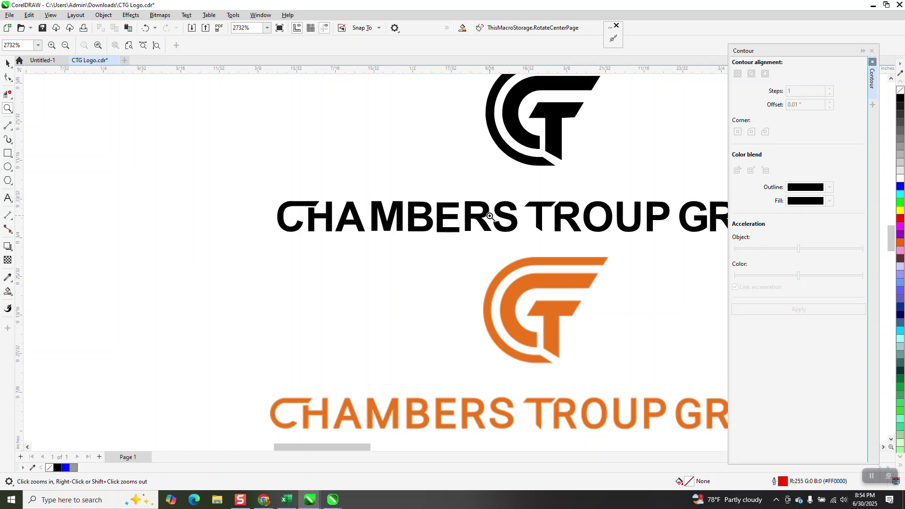
pyautogui.scroll(-1, 433, 203)
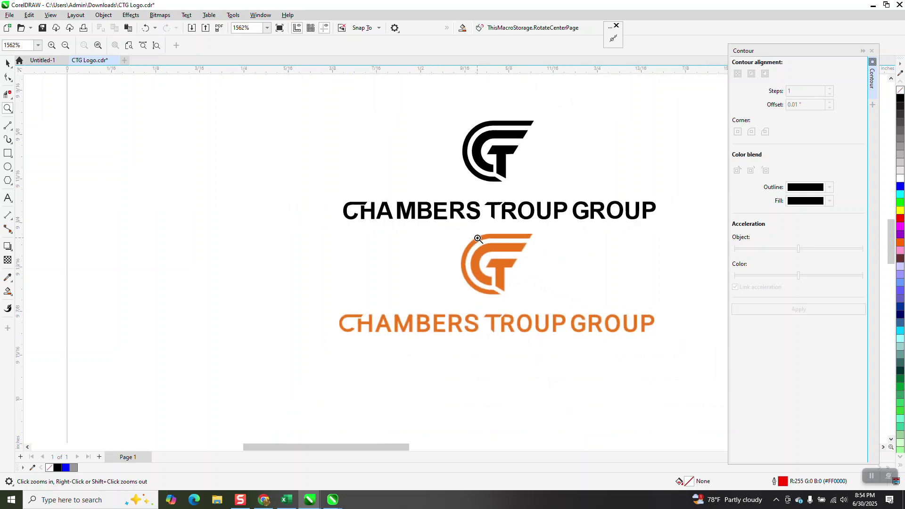
pyautogui.scroll(5, 519, 259)
pyautogui.scroll(-2, 471, 240)
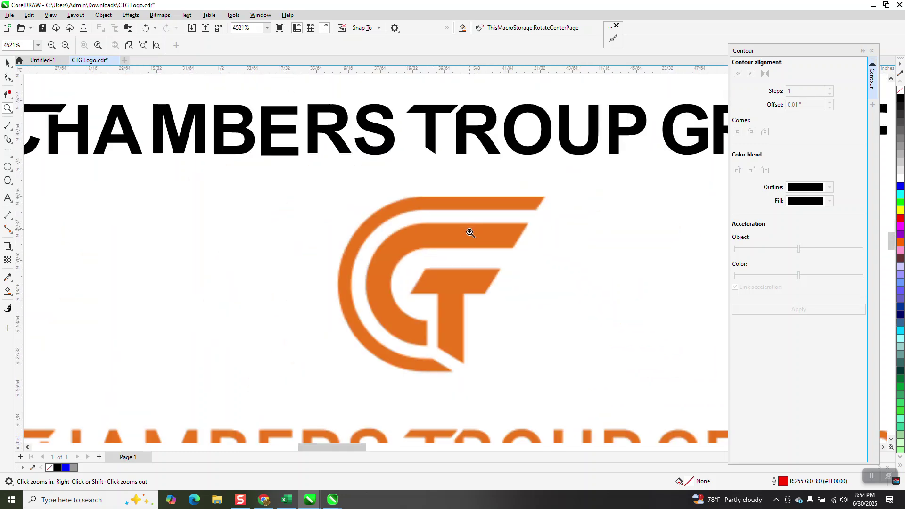
pyautogui.scroll(-2, 470, 233)
pyautogui.moveTo(427, 99); pyautogui.dragTo(511, 167)
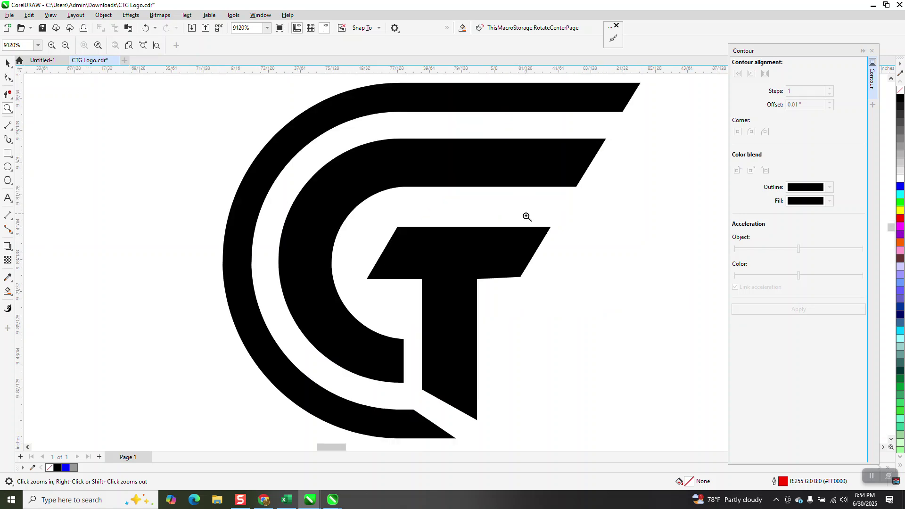
pyautogui.scroll(-1, 491, 224)
pyautogui.scroll(-2, 627, 259)
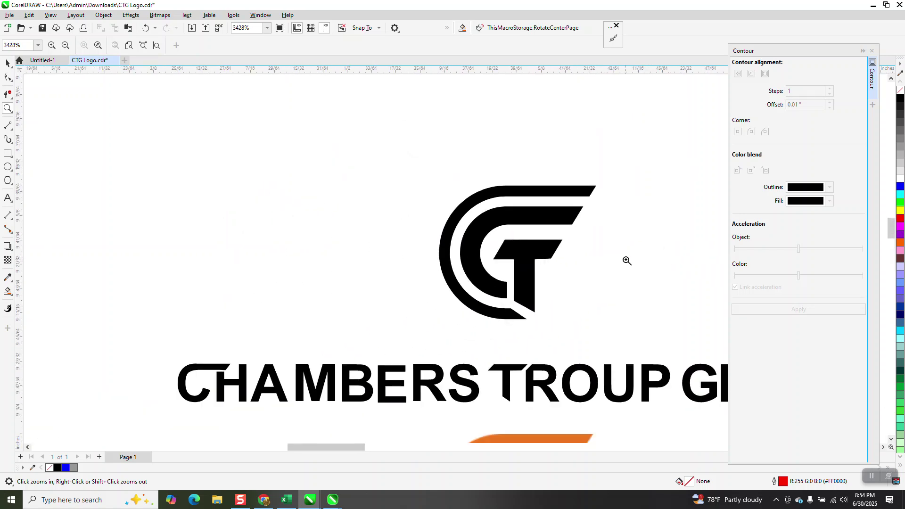